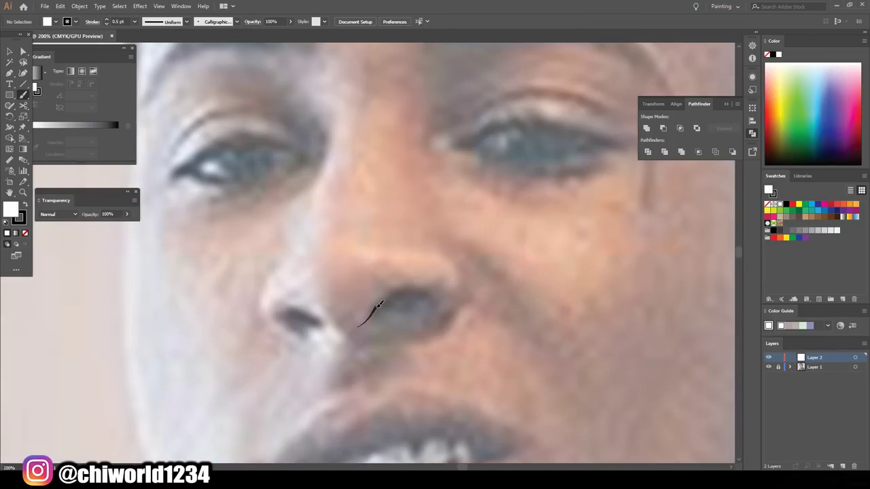
Trace the nose with tapered strokes: both nostril curves and the nose bridge.
drag(379, 305, 421, 307)
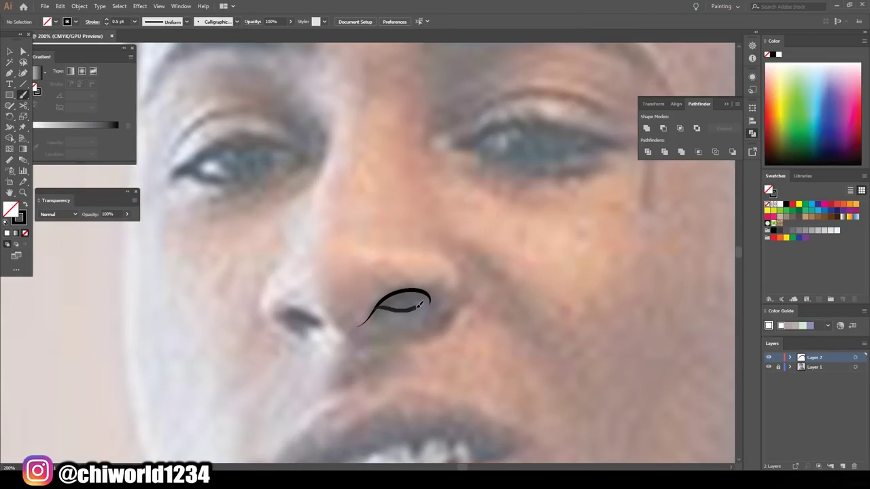
scroll(316, 399, up, 2)
drag(278, 302, 291, 379)
drag(450, 280, 408, 366)
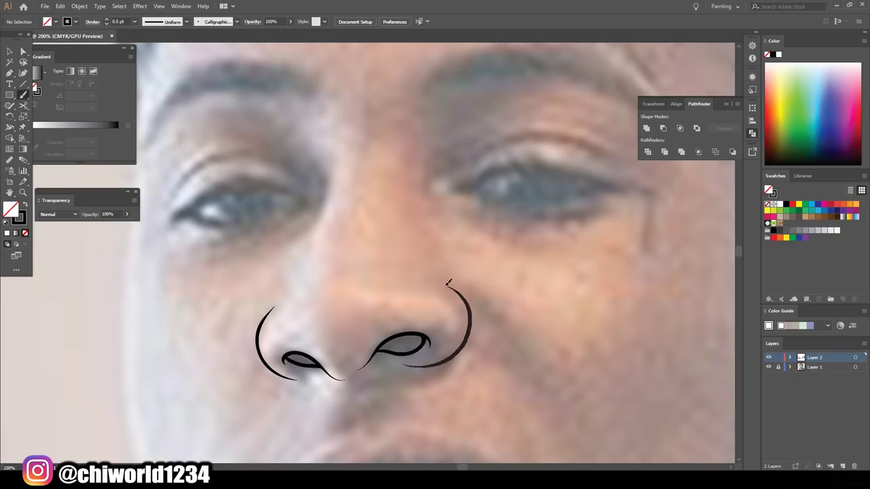
drag(299, 292, 332, 143)
Trace the line between the lips and outline both lips, hiding the photo to check.
key(ctrl+minus)
mouse_move(328, 343)
mouse_down()
mouse_move(453, 350)
mouse_move(548, 325)
mouse_up()
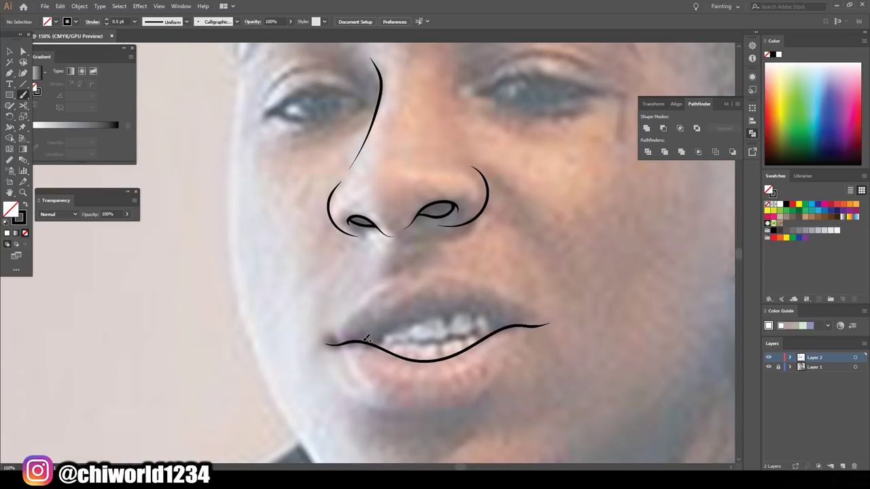
drag(440, 311, 544, 322)
click(769, 367)
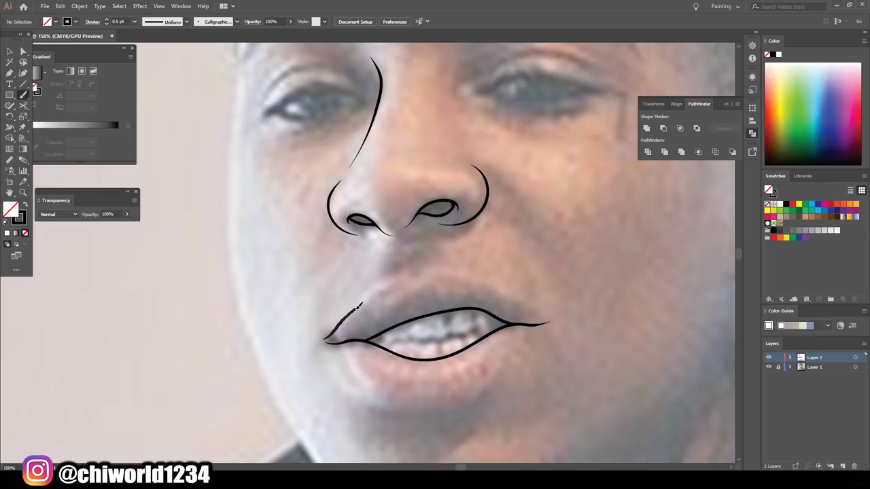
mouse_move(325, 340)
mouse_down()
mouse_move(540, 316)
mouse_move(549, 323)
mouse_up()
mouse_move(325, 340)
mouse_down()
mouse_move(475, 340)
mouse_move(550, 324)
mouse_up()
scroll(408, 306, down, 3)
scroll(408, 318, up, 3)
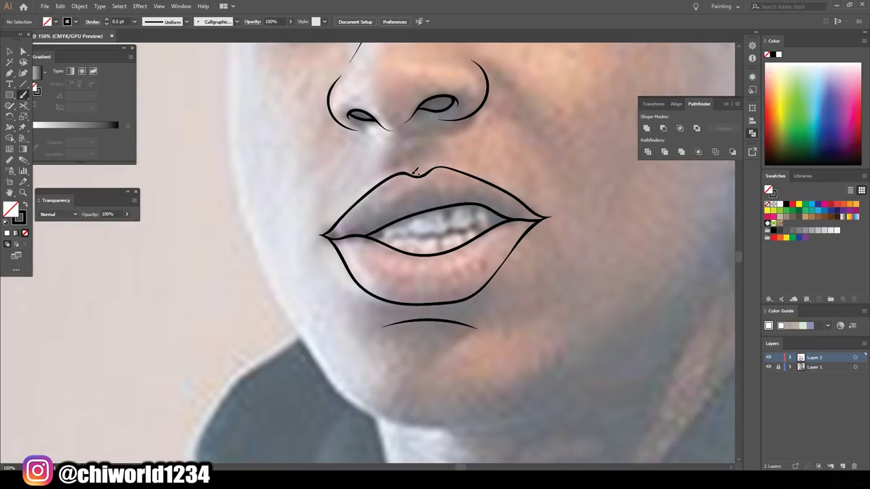
scroll(372, 121, down, 3)
click(769, 367)
Add a crease beside the nose and outline both eyes with their upper and lower lids.
scroll(476, 245, up, 3)
drag(490, 229, 520, 275)
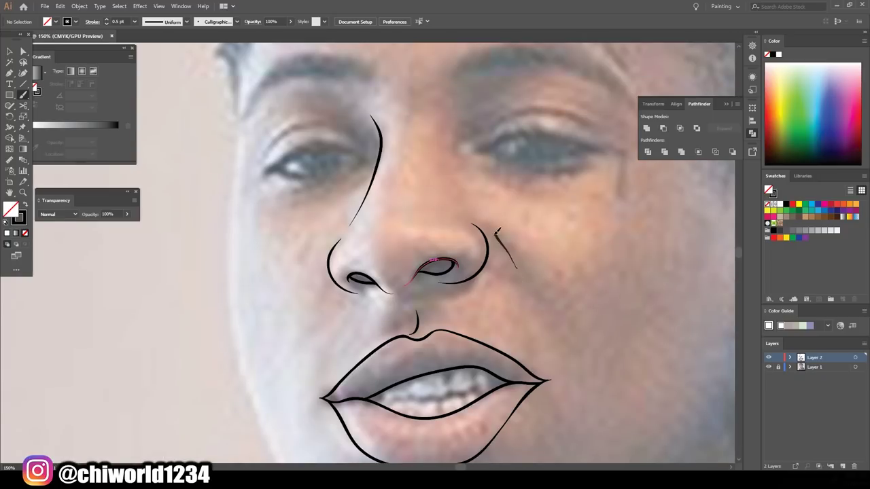
scroll(605, 333, down, 2)
scroll(428, 109, up, 2)
drag(162, 286, 311, 272)
mouse_move(449, 256)
mouse_down()
mouse_move(632, 257)
mouse_move(602, 251)
mouse_up()
drag(176, 285, 309, 274)
drag(175, 280, 288, 252)
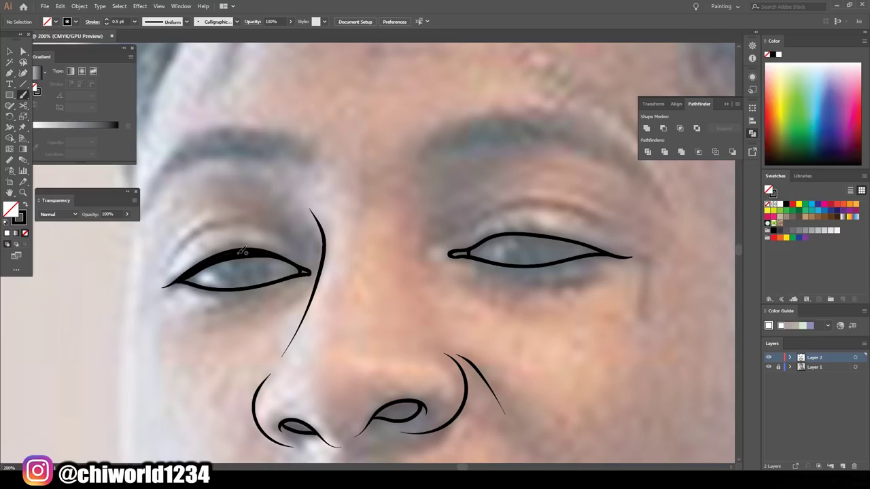
scroll(560, 451, down, 3)
click(769, 367)
Add a line under the left eye and crease lines above both eyes.
scroll(372, 251, up, 3)
drag(197, 307, 261, 297)
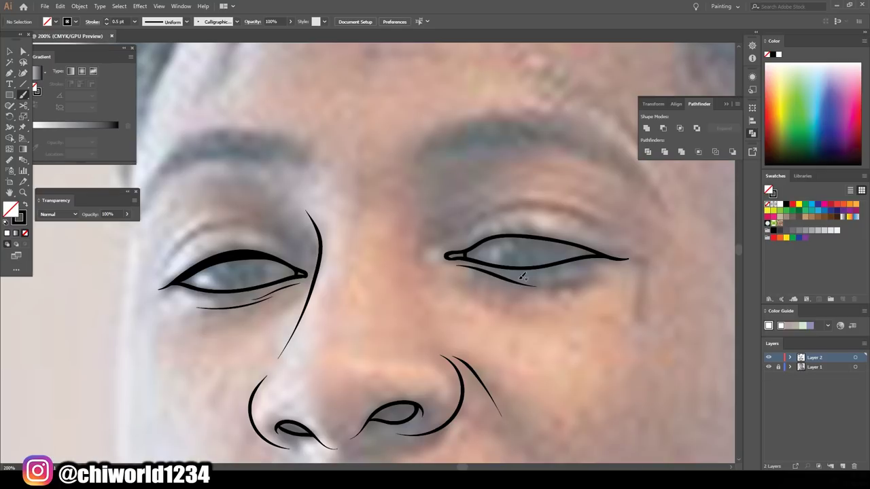
drag(475, 223, 611, 230)
mouse_move(166, 261)
mouse_down()
mouse_move(231, 227)
mouse_move(281, 227)
mouse_up()
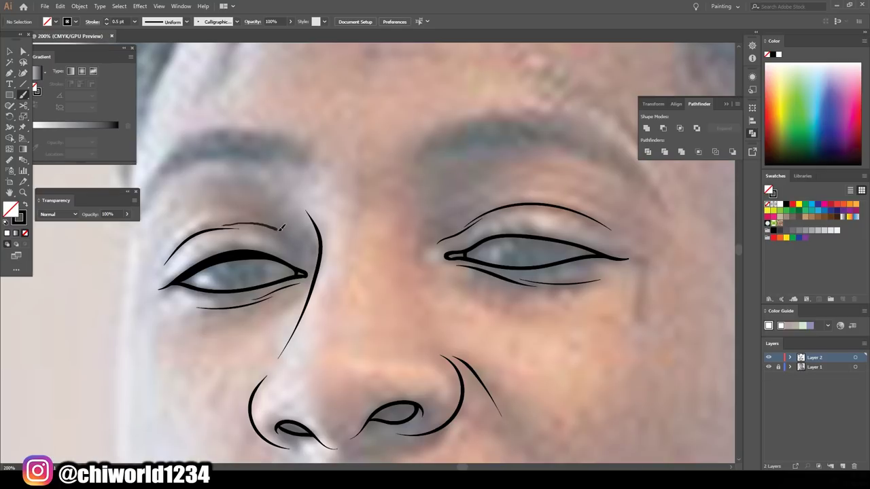
scroll(484, 209, down, 3)
mouse_move(450, 224)
mouse_down()
mouse_move(507, 202)
mouse_move(587, 314)
mouse_up()
click(769, 368)
scroll(528, 194, up, 3)
scroll(587, 314, down, 3)
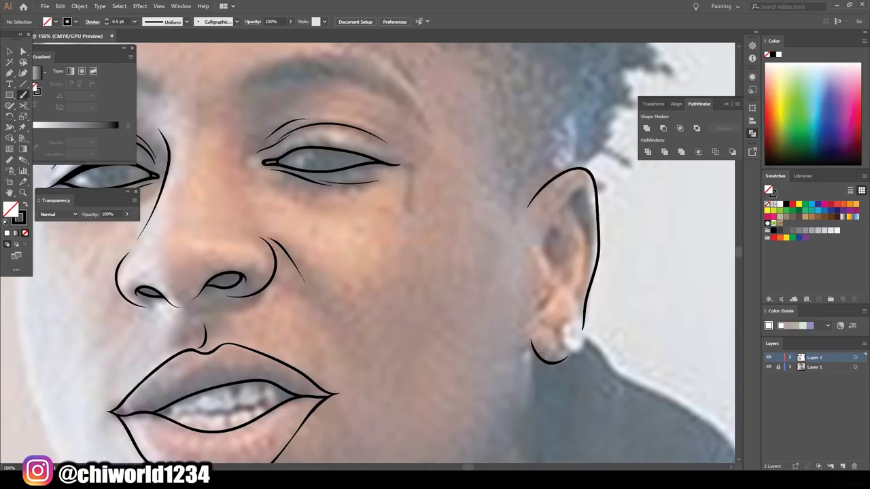
click(769, 367)
Trace the left and right jawlines, the chin, and the neck lines up toward the ear.
drag(332, 376, 306, 162)
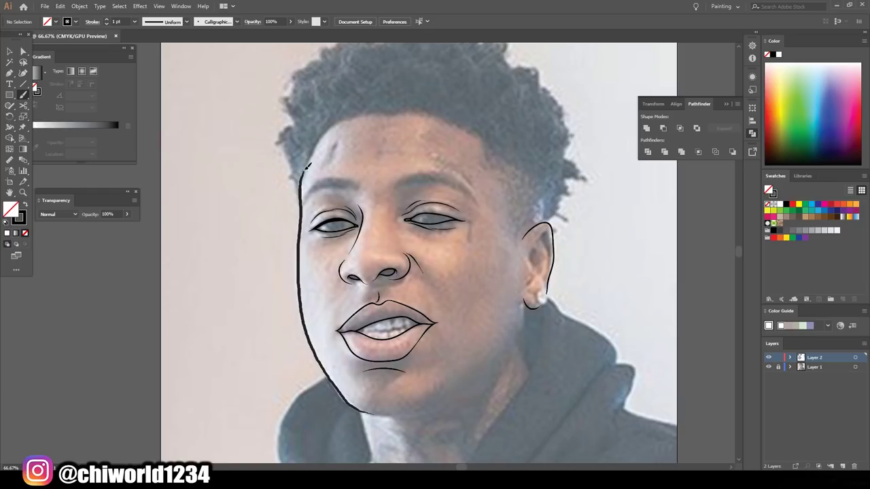
scroll(408, 272, down, 2)
scroll(408, 272, up, 3)
drag(594, 235, 532, 364)
drag(378, 410, 487, 389)
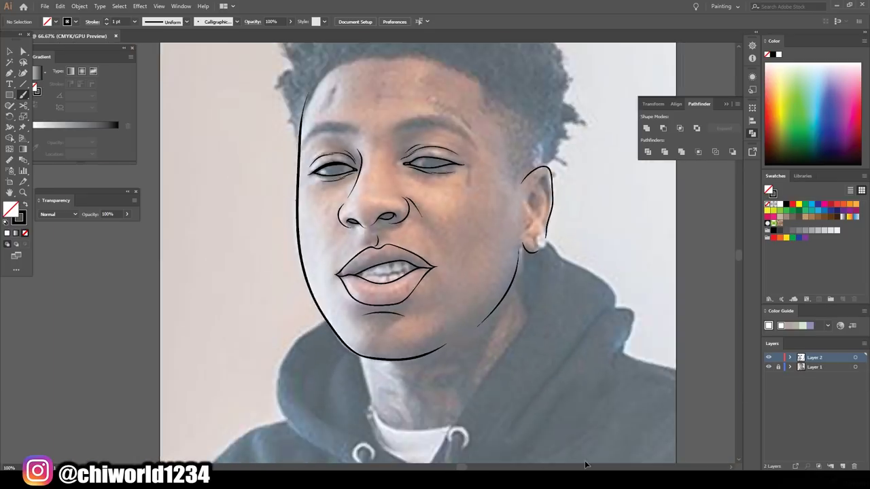
scroll(487, 389, down, 2)
scroll(517, 354, up, 3)
drag(312, 319, 333, 418)
drag(572, 327, 557, 148)
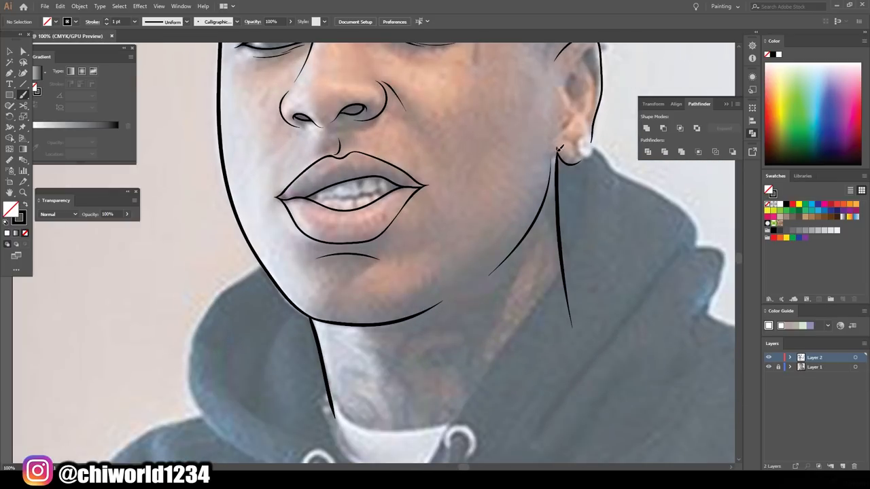
scroll(558, 258, down, 3)
scroll(272, 238, up, 4)
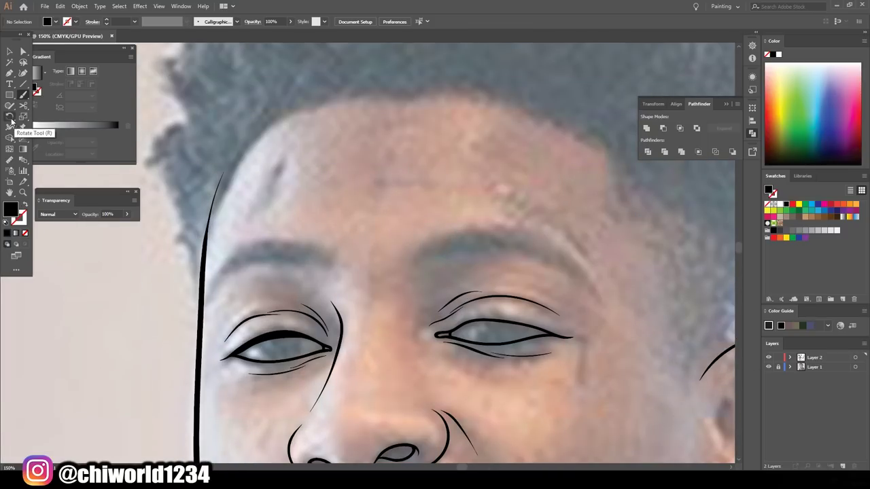
Paint a solid black band along the hairline across the forehead with the Blob Brush.
click(10, 105)
scroll(219, 284, down, 1)
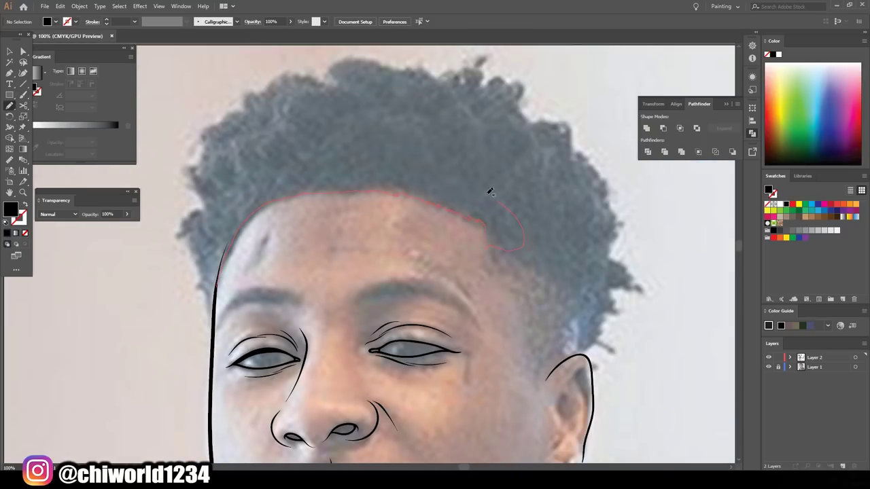
drag(489, 193, 491, 196)
scroll(622, 389, down, 2)
scroll(277, 350, up, 2)
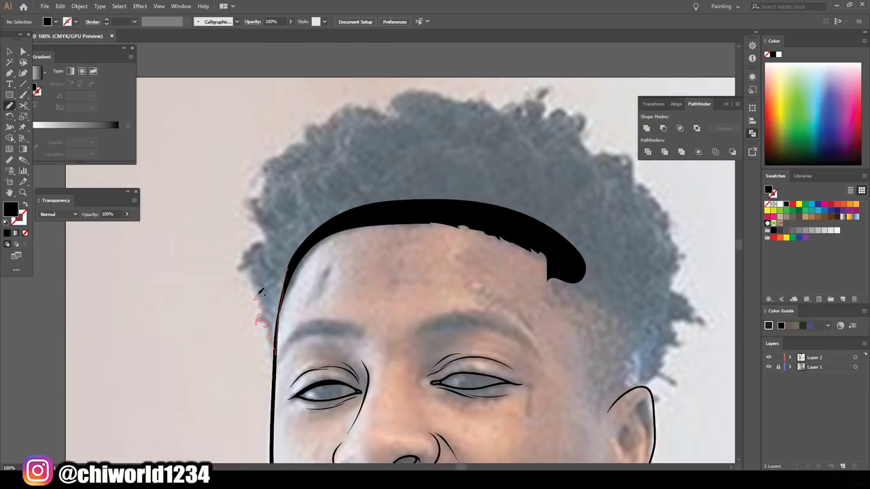
drag(303, 248, 304, 249)
scroll(304, 249, down, 3)
scroll(673, 371, up, 3)
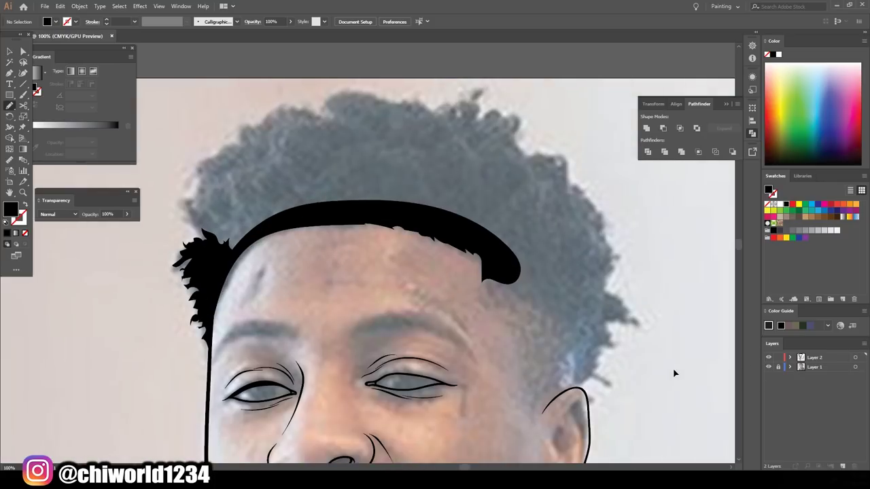
scroll(231, 258, up, 1)
Fill the curly hair mass on the left side solid black.
drag(235, 257, 220, 257)
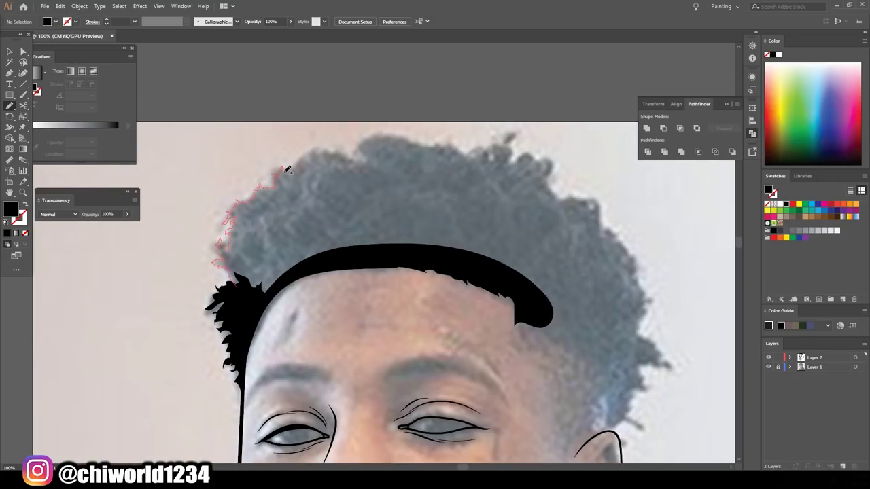
drag(352, 249, 352, 249)
scroll(352, 249, down, 3)
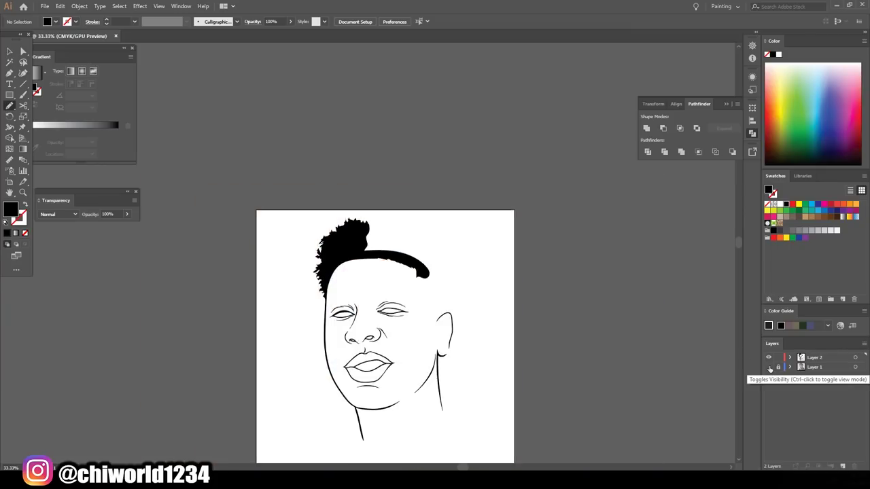
scroll(292, 333, up, 4)
drag(279, 372, 293, 334)
drag(407, 210, 407, 212)
scroll(408, 212, down, 3)
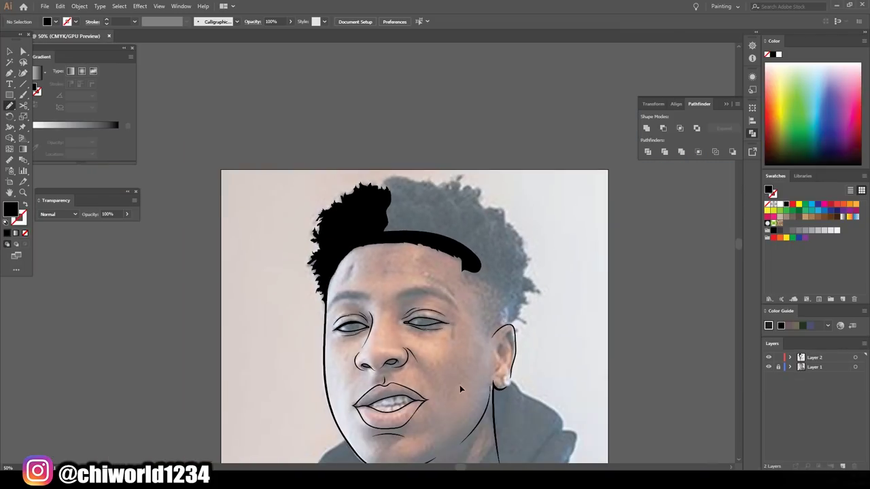
scroll(252, 286, up, 3)
Paint the left and right eyebrows solid black.
mouse_move(213, 310)
mouse_down()
mouse_move(250, 272)
mouse_move(215, 308)
mouse_up()
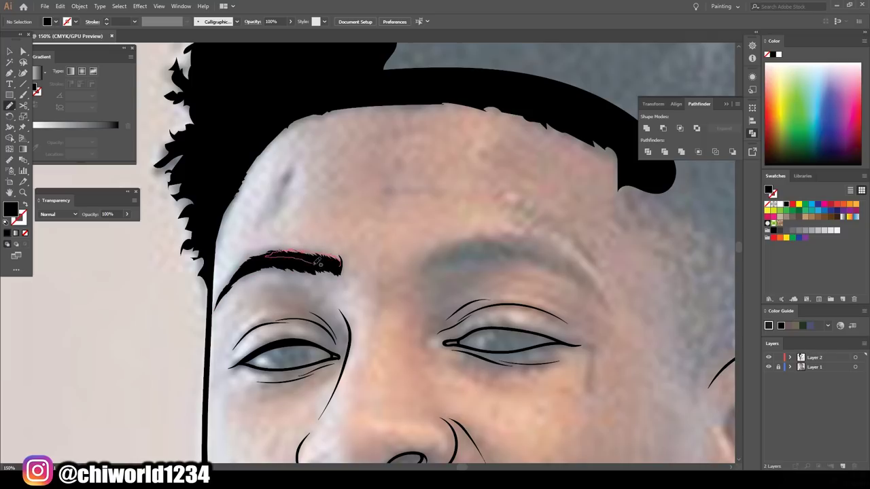
drag(317, 262, 340, 258)
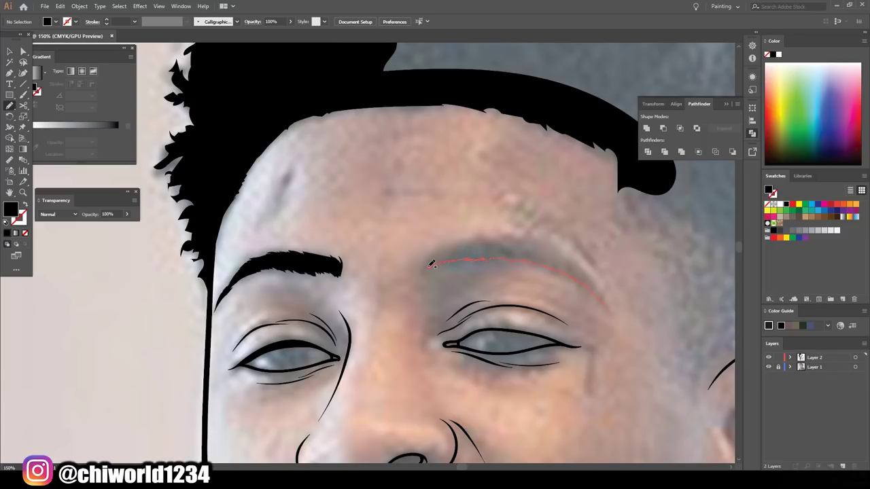
drag(605, 296, 605, 296)
scroll(615, 411, down, 3)
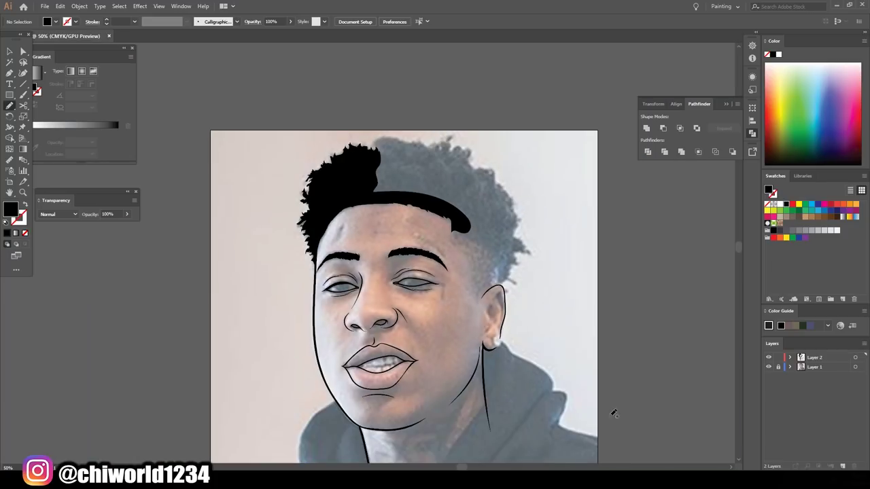
scroll(304, 112, up, 2)
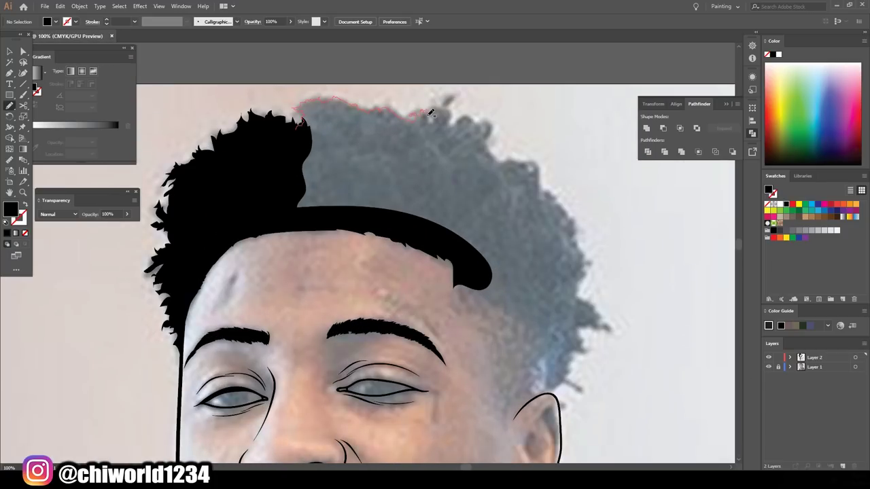
Extend the black hair along the top edge and down the right side.
drag(421, 226, 422, 228)
scroll(458, 283, right, 3)
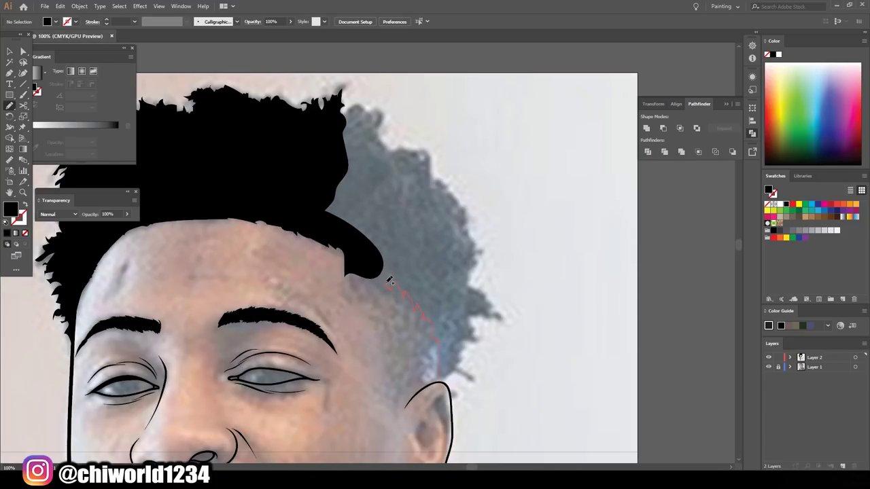
drag(389, 280, 373, 112)
drag(454, 193, 469, 261)
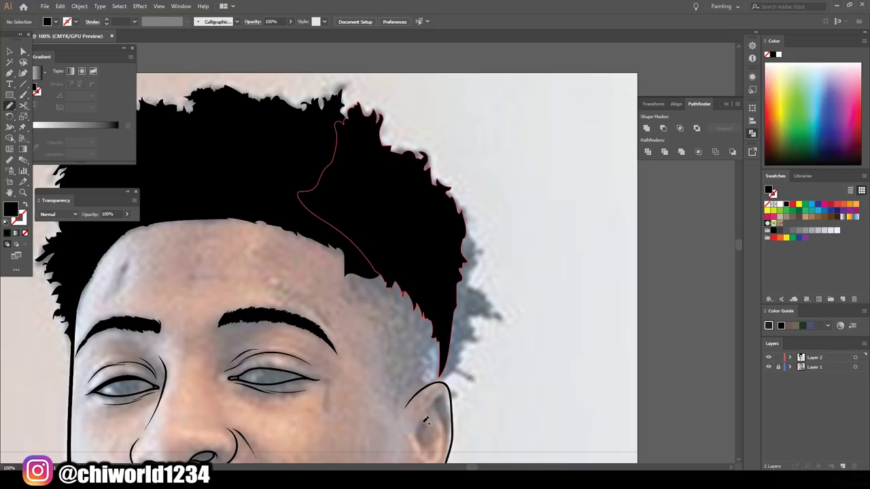
scroll(511, 359, up, 3)
scroll(365, 327, up, 2)
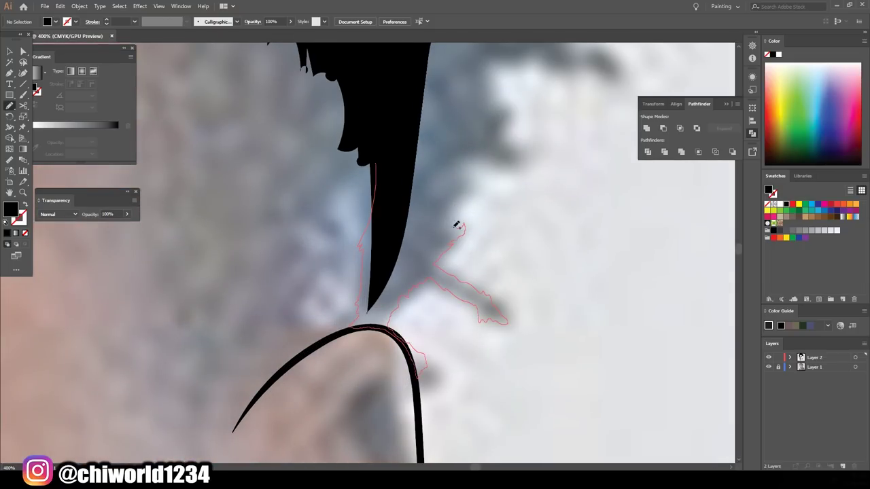
Fill the jagged hair edge beside the ear and along the right side.
drag(388, 223, 388, 223)
scroll(469, 239, down, 2)
drag(350, 385, 427, 376)
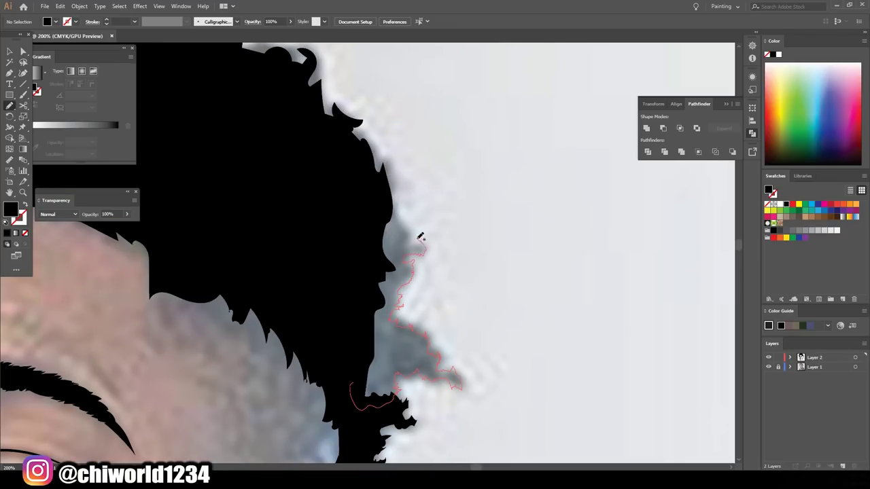
drag(404, 228, 399, 207)
drag(410, 299, 443, 357)
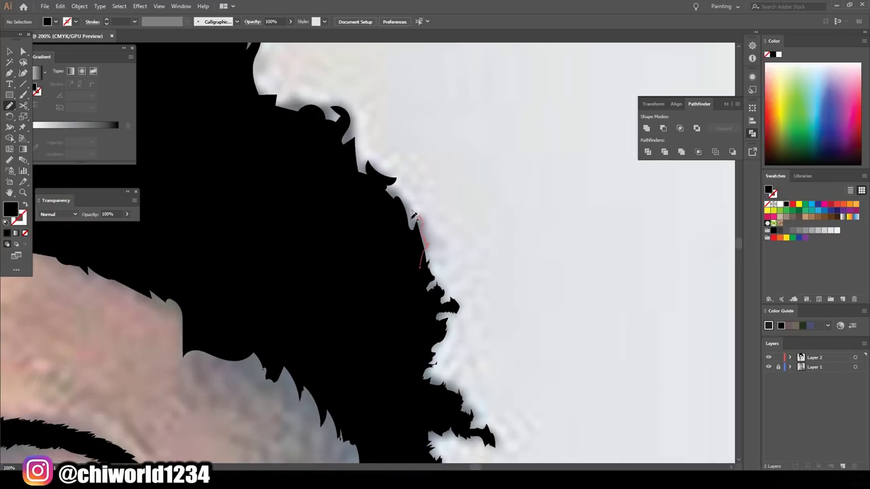
drag(413, 214, 414, 214)
drag(384, 183, 398, 172)
scroll(528, 318, up, 1)
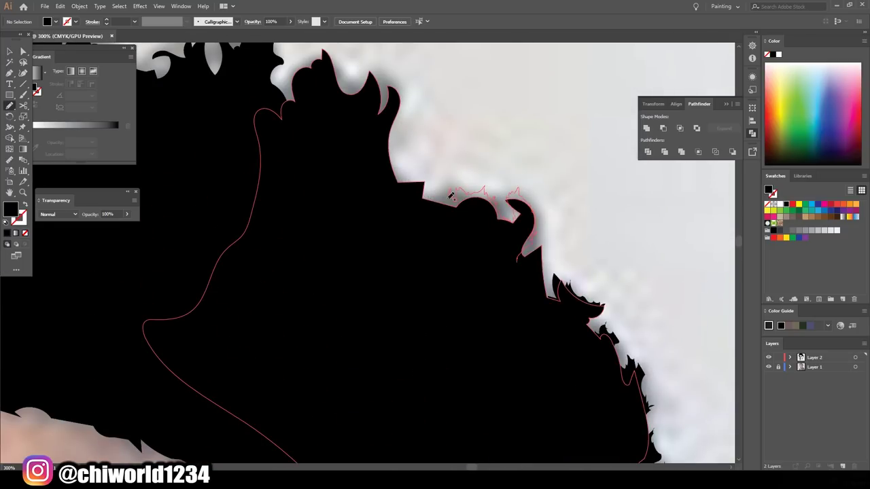
Fit the artboard in view and paint both irises black.
key(ctrl+0)
scroll(367, 278, up, 3)
scroll(354, 265, up, 3)
drag(272, 320, 336, 323)
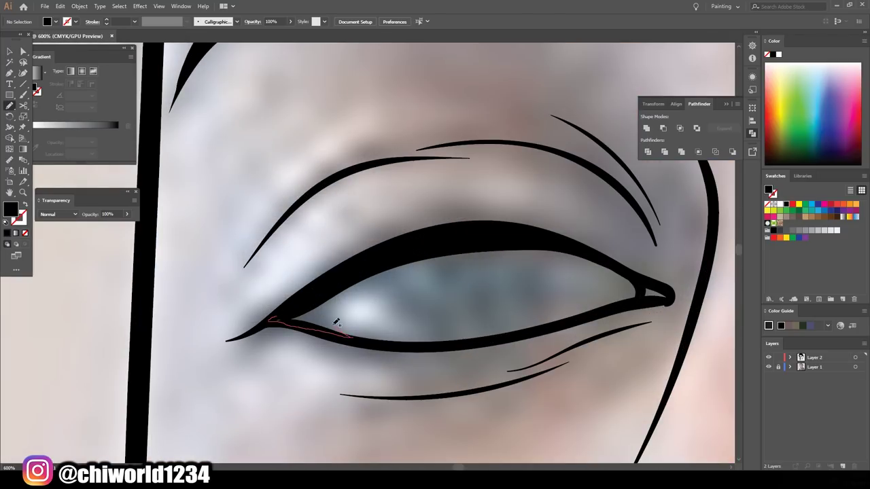
scroll(544, 290, down, 5)
drag(543, 289, 577, 268)
scroll(294, 281, up, 5)
Fill both nostrils solid black.
scroll(578, 272, down, 5)
scroll(586, 401, up, 2)
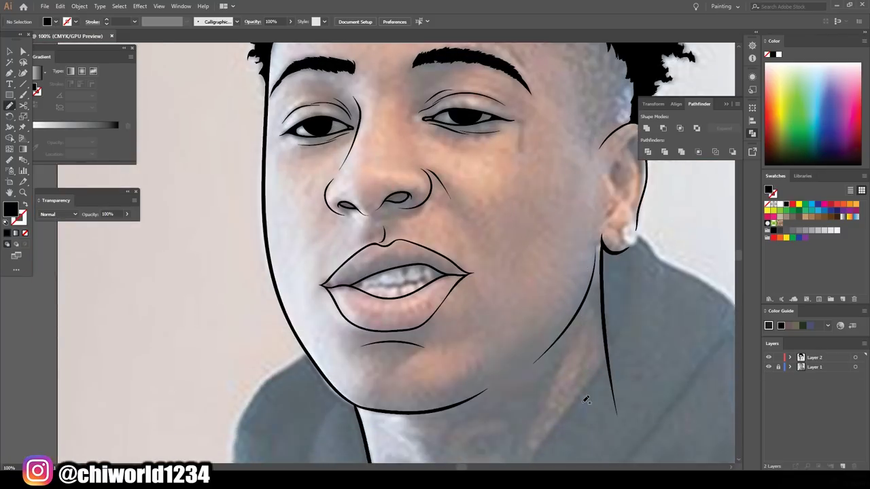
scroll(371, 191, up, 5)
drag(462, 204, 489, 214)
drag(266, 231, 299, 238)
scroll(285, 234, down, 8)
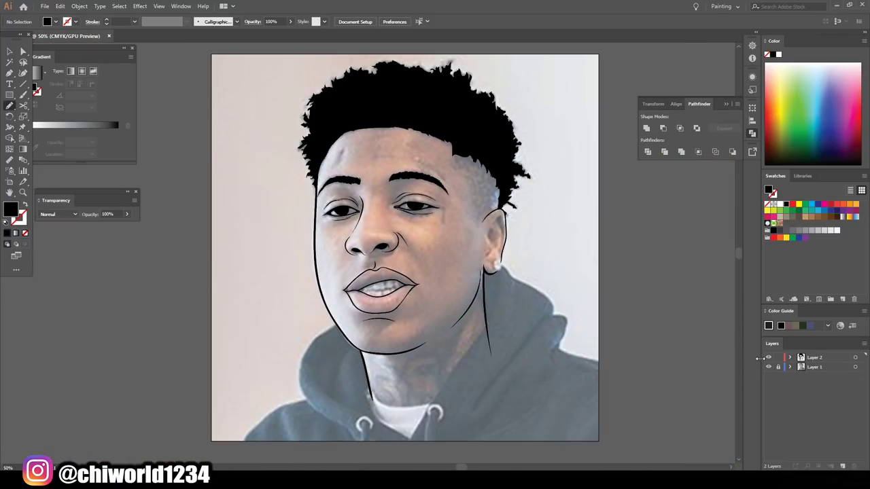
scroll(381, 285, up, 3)
scroll(380, 285, up, 3)
Paintbrush a line along the teeth, the neck side, and a two-drip line below the neck.
key(b)
drag(313, 348, 573, 327)
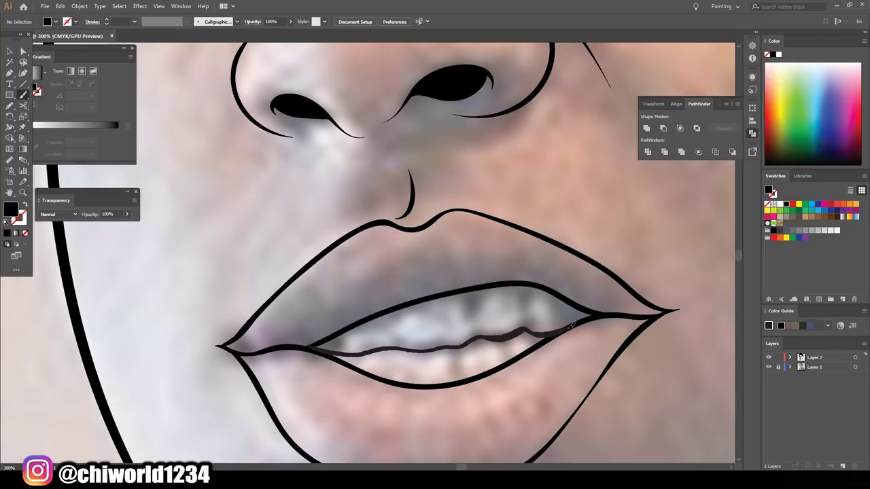
scroll(435, 272, down, 5)
scroll(544, 238, up, 4)
mouse_move(534, 132)
mouse_down()
mouse_move(556, 318)
mouse_move(524, 388)
mouse_up()
key(ctrl+z)
mouse_move(544, 248)
mouse_down()
mouse_move(527, 415)
mouse_move(476, 393)
mouse_move(384, 401)
mouse_move(314, 374)
mouse_up()
Redraw the neck drips as two wavy dripping strokes spanning the neck, checking without the photo.
scroll(408, 306, down, 4)
click(769, 367)
scroll(703, 370, up, 4)
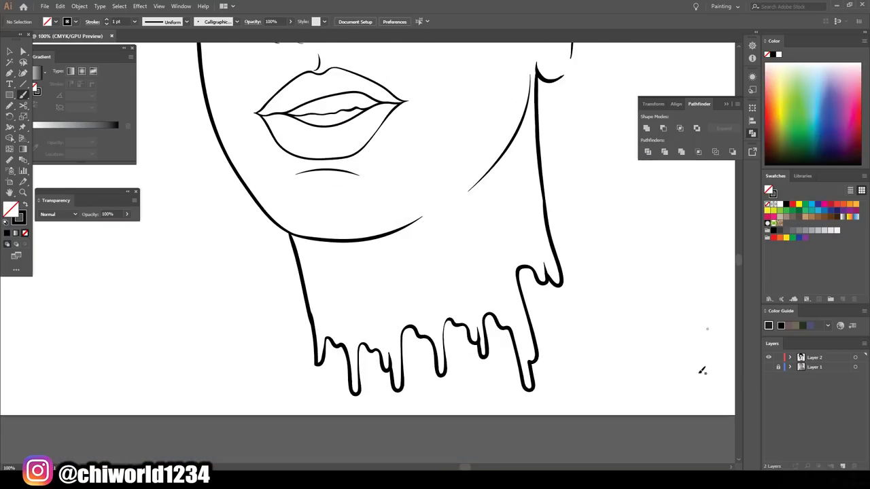
key(ctrl+plus)
mouse_move(626, 255)
mouse_down()
mouse_move(316, 303)
mouse_move(292, 402)
mouse_up()
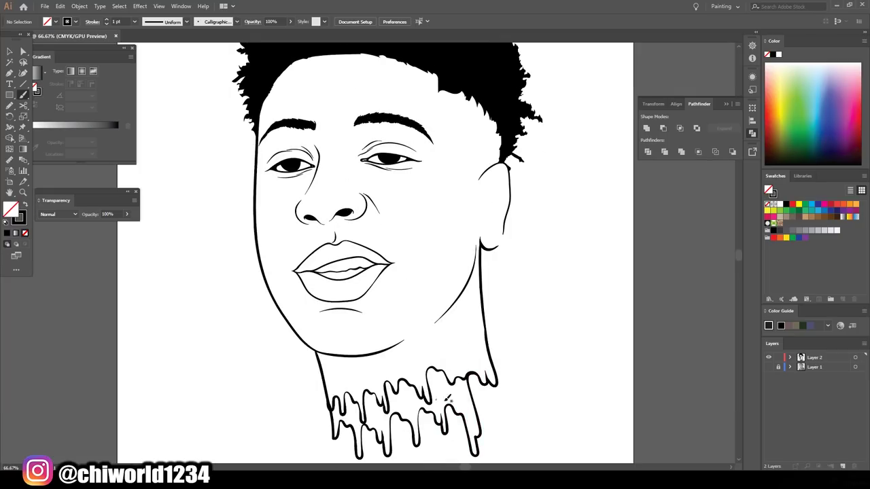
key(ctrl+z)
mouse_move(656, 306)
mouse_down()
mouse_move(453, 381)
mouse_move(359, 367)
mouse_move(300, 380)
mouse_move(275, 316)
mouse_up()
key(ctrl+minus)
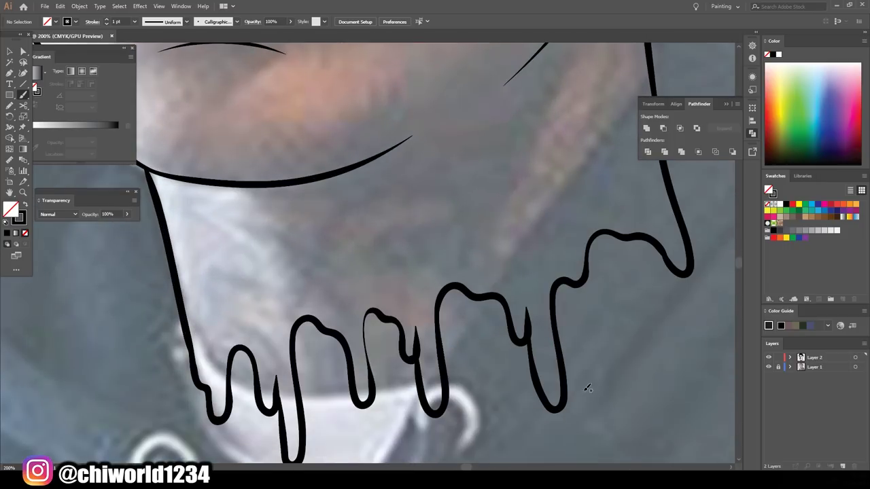
mouse_move(679, 278)
mouse_down()
mouse_move(516, 276)
mouse_move(360, 319)
mouse_move(231, 380)
mouse_up()
key(ctrl+minus)
key(ctrl+minus)
key(ctrl+minus)
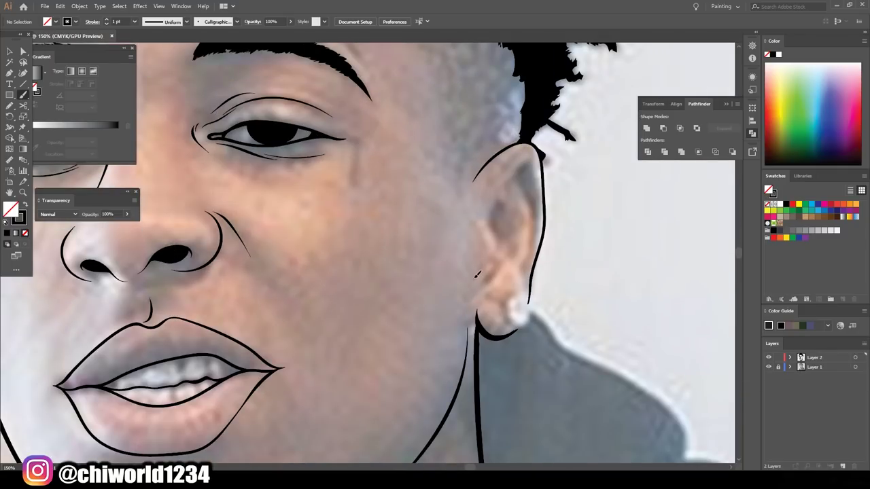
Draw an inner fold in the ear, a ring earring on the lobe, and a forehead accent mark.
mouse_move(476, 276)
mouse_down()
mouse_move(506, 180)
mouse_move(522, 273)
mouse_up()
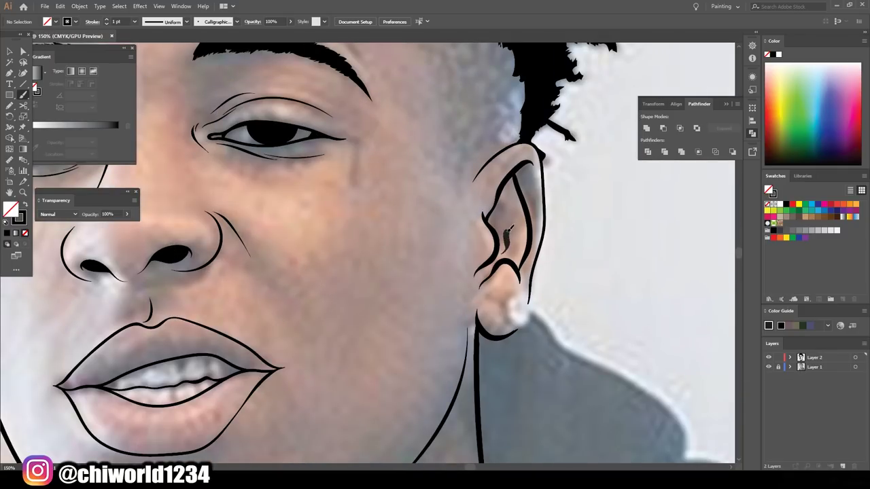
drag(488, 296, 516, 295)
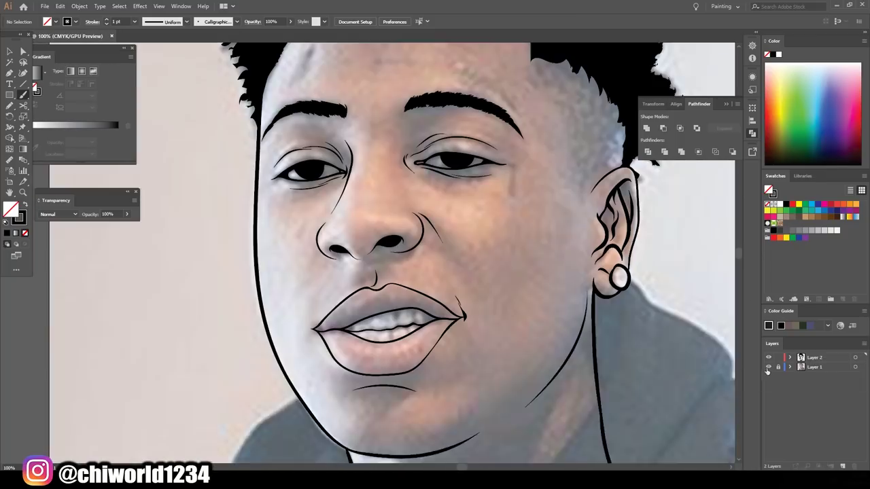
drag(302, 158, 310, 137)
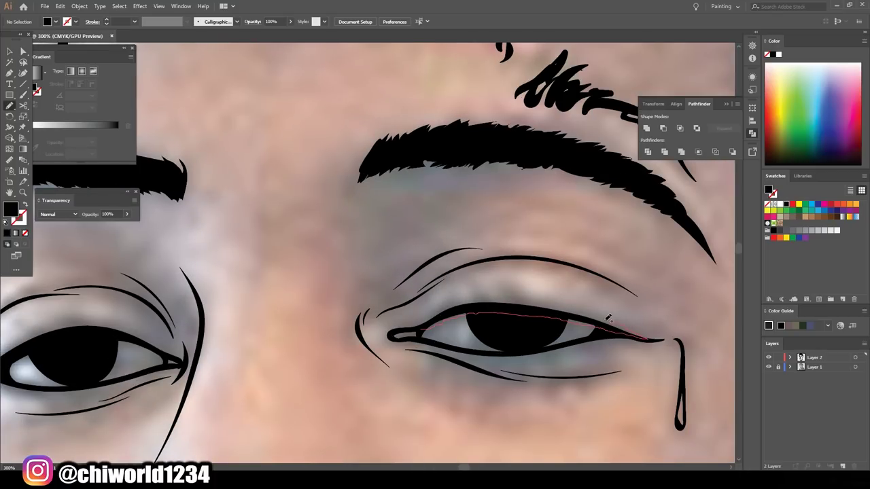
Thicken the upper eyelid and brush lash strokes along both upper eyelids.
drag(456, 307, 416, 326)
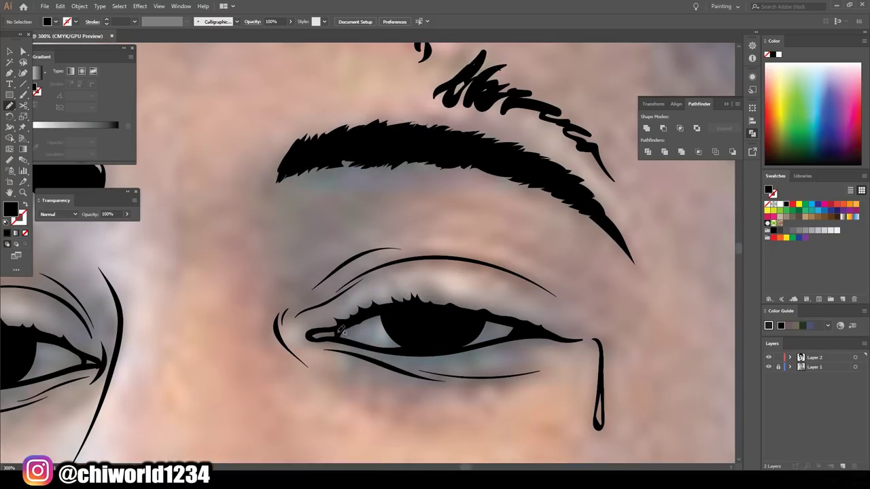
drag(509, 326, 511, 325)
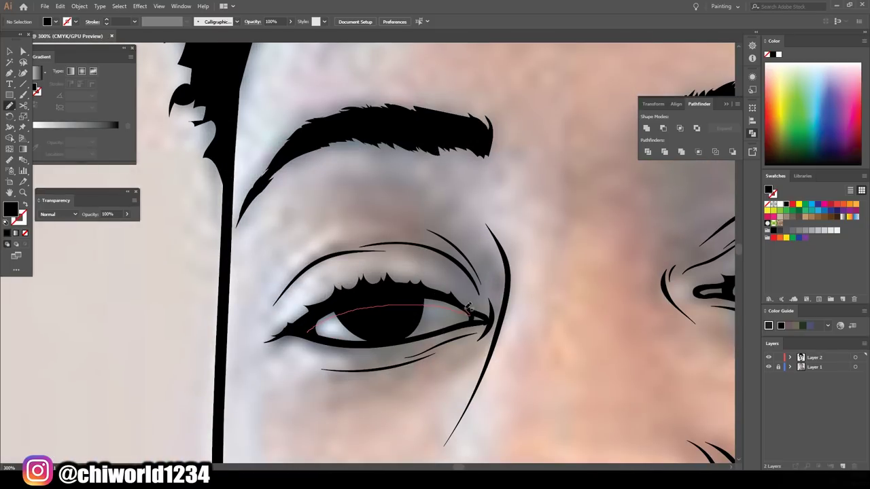
drag(468, 308, 469, 309)
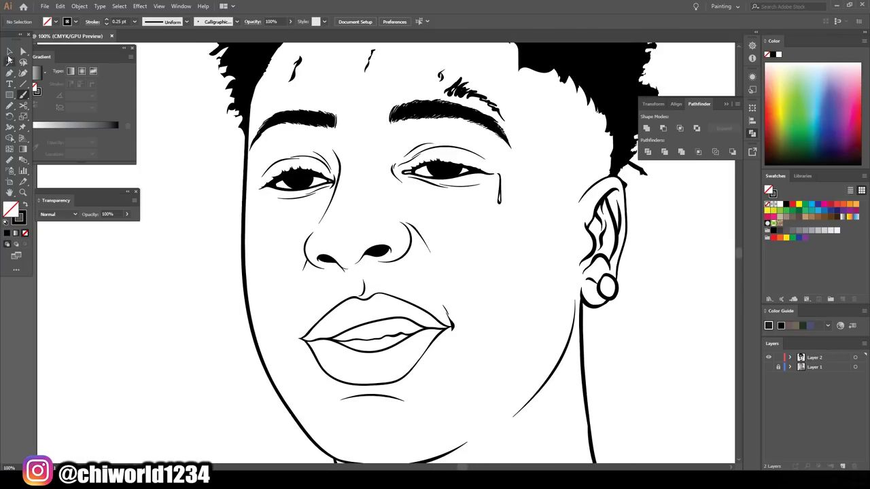
Move the hair-strand clusters up onto the hairline with the Selection tool.
click(9, 53)
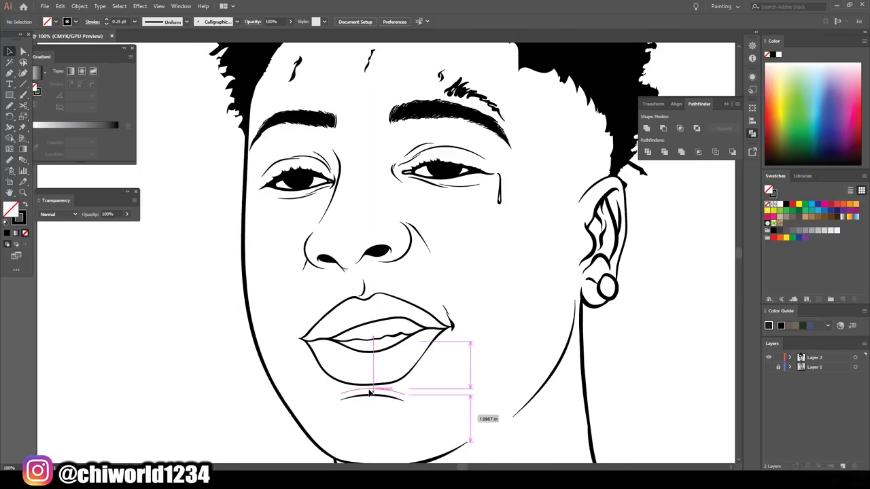
click(385, 394)
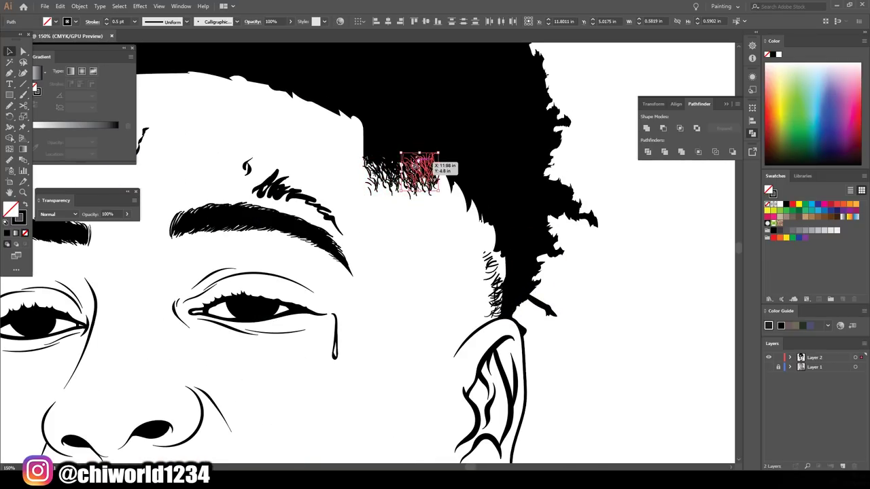
mouse_move(435, 168)
mouse_down()
mouse_move(509, 269)
mouse_move(465, 250)
mouse_up()
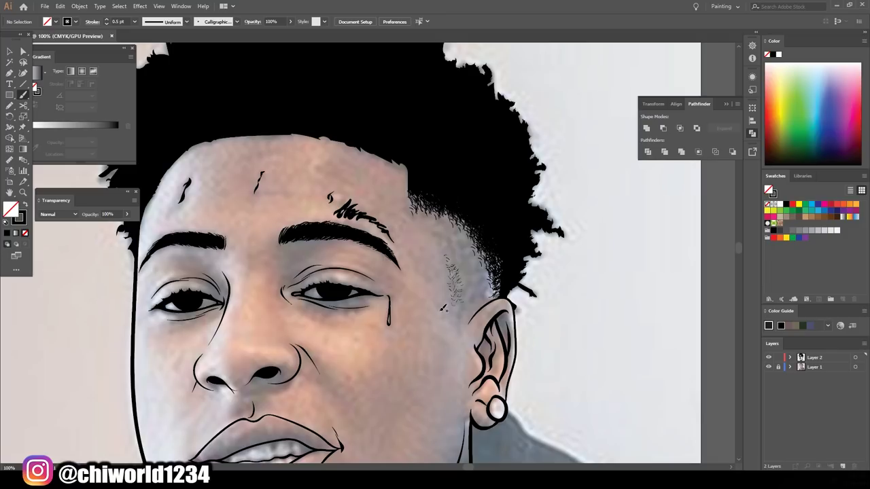
key(v)
drag(455, 284, 417, 201)
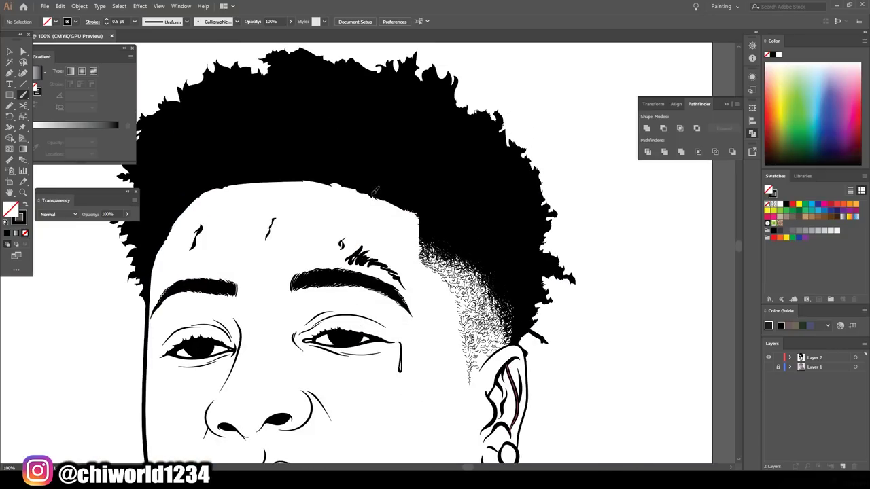
Check the whole head at different zooms and zoom in on the ear with the black Blob Brush.
key(ctrl+minus)
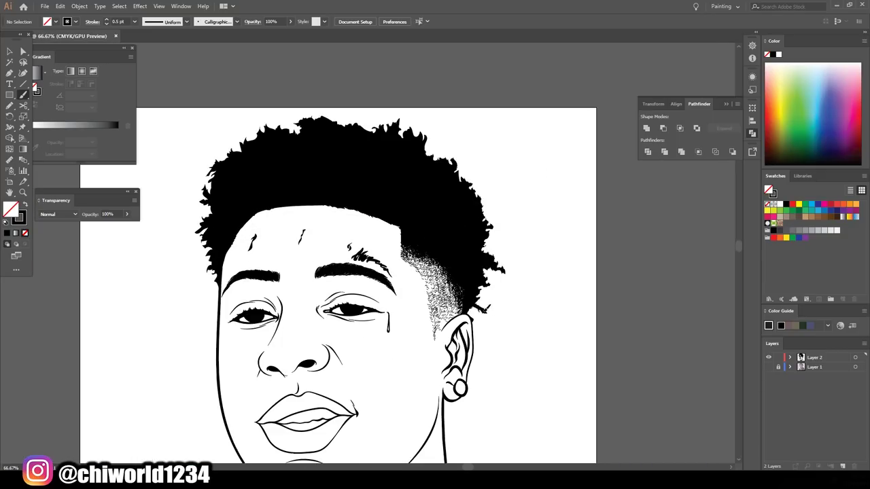
key(ctrl+plus)
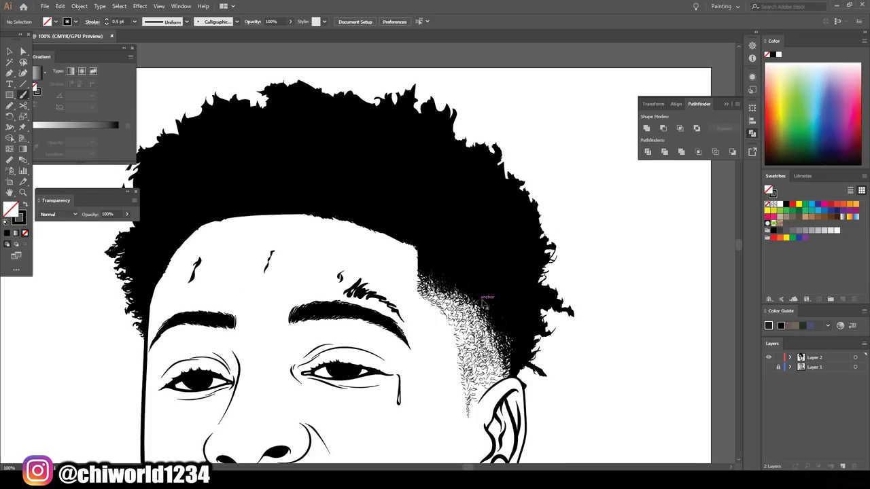
key(ctrl+minus)
scroll(381, 272, down, 4)
key(ctrl+plus)
key(shift+b)
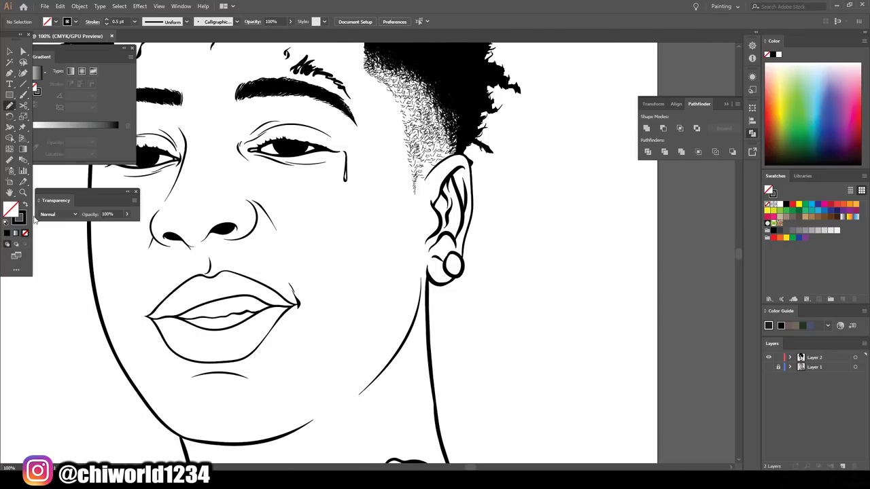
key(ctrl+plus)
key(ctrl+plus)
key(ctrl+plus)
Fill the inner ear shadows, the mouth corner and the gap above the upper teeth with black.
drag(331, 292, 333, 296)
drag(371, 182, 377, 216)
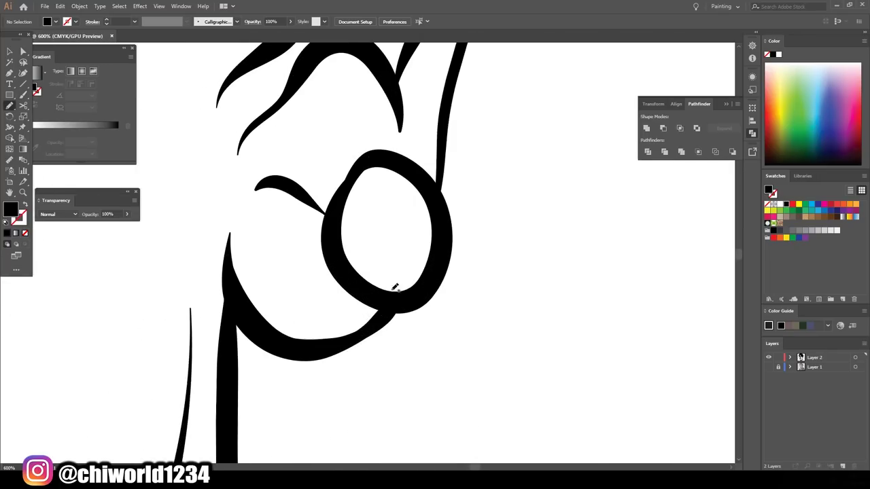
drag(394, 287, 360, 175)
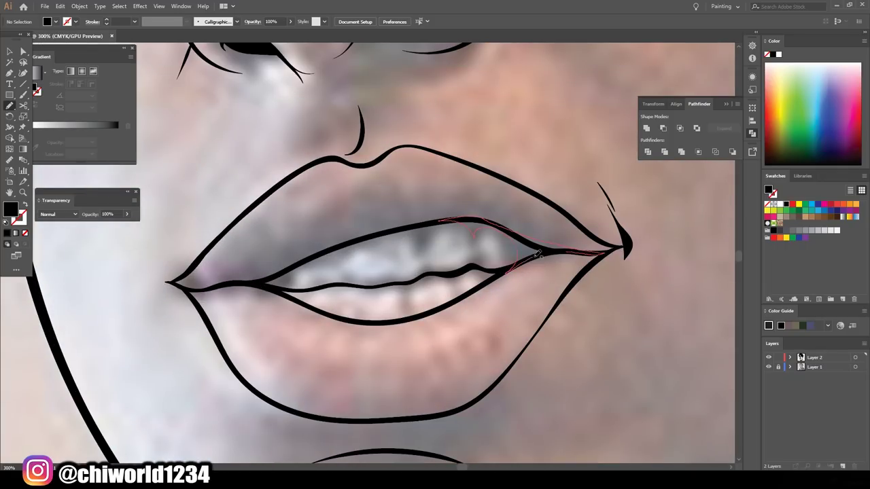
drag(539, 253, 540, 252)
drag(251, 284, 288, 291)
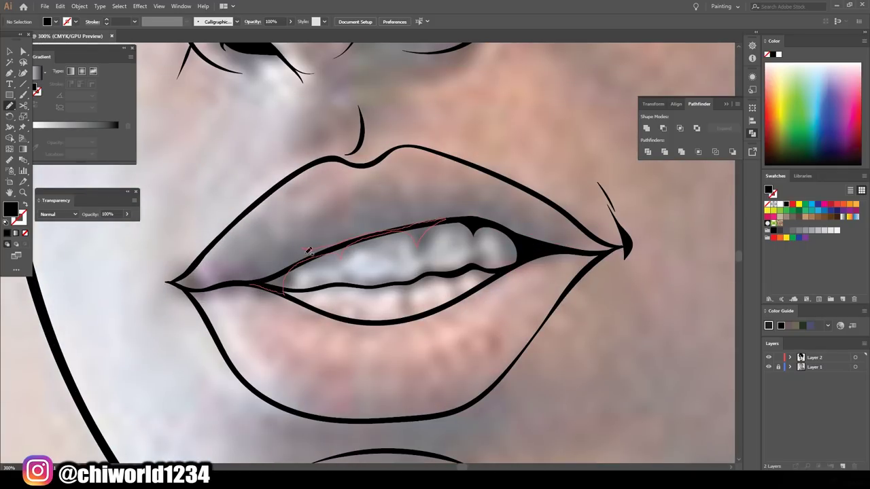
drag(308, 252, 255, 309)
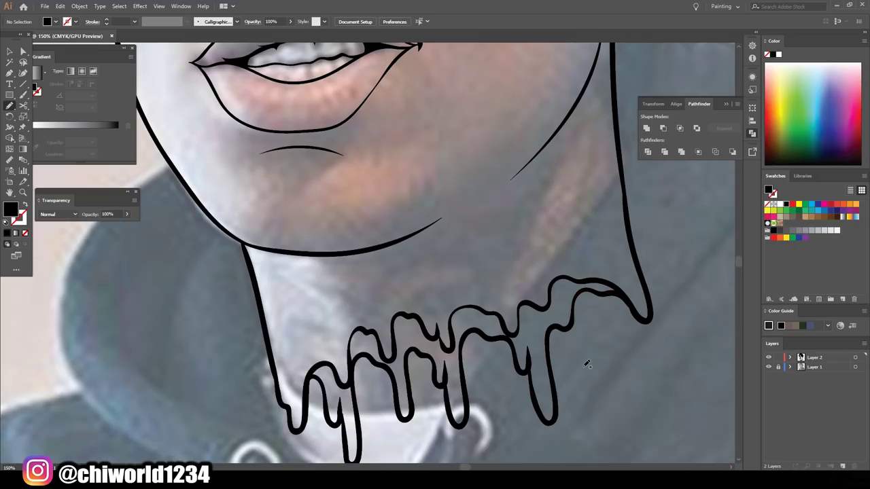
Paint the jagged, dripping tattoo lettering on the neck in black.
drag(386, 319, 356, 332)
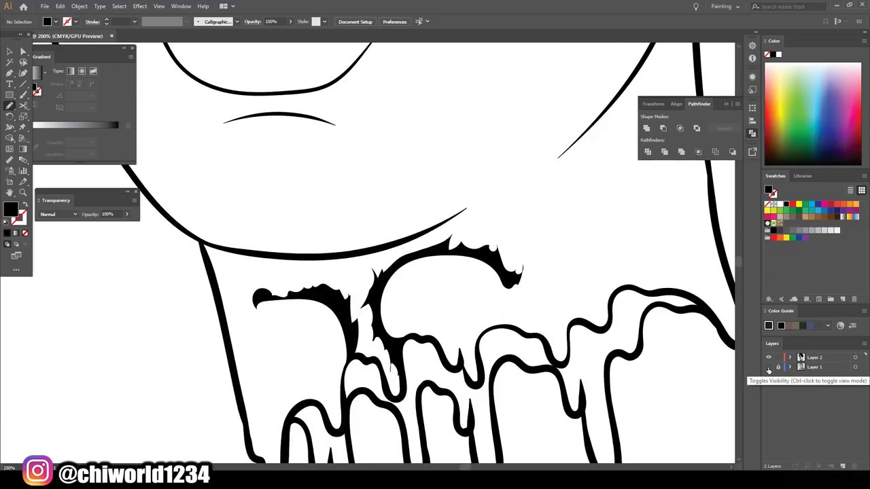
mouse_move(270, 373)
mouse_down()
mouse_move(294, 372)
mouse_move(270, 369)
mouse_up()
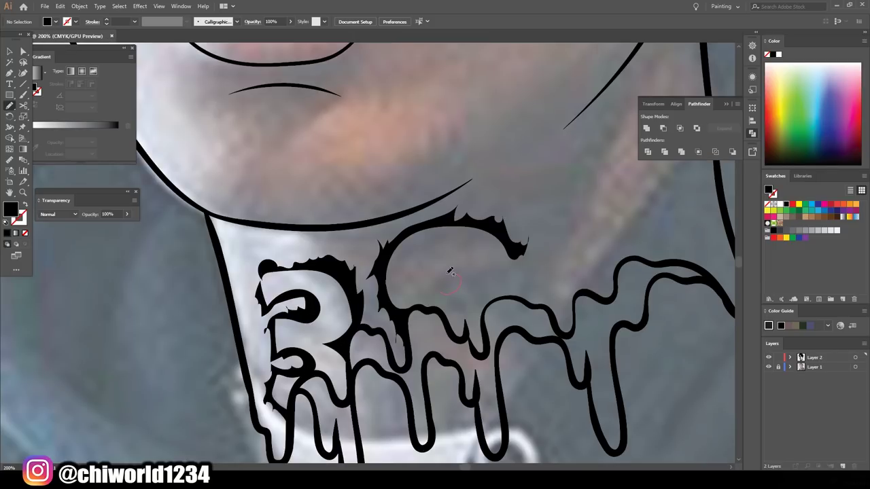
drag(440, 279, 442, 272)
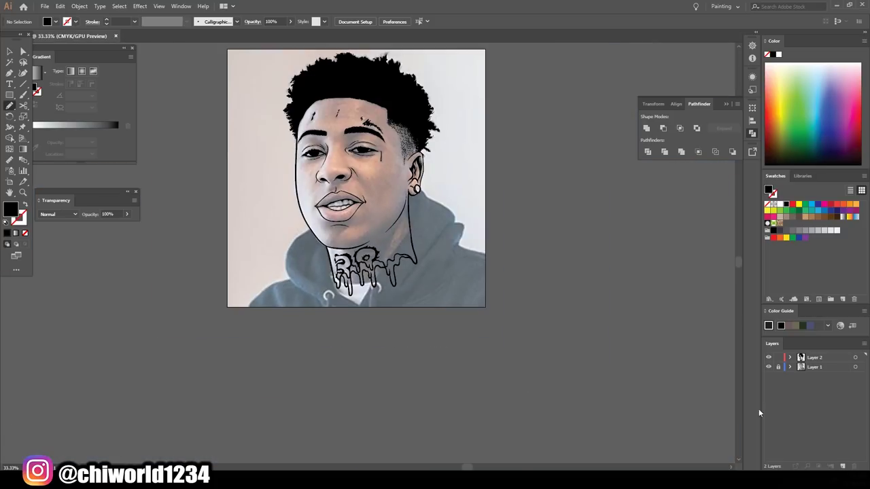
drag(243, 267, 260, 256)
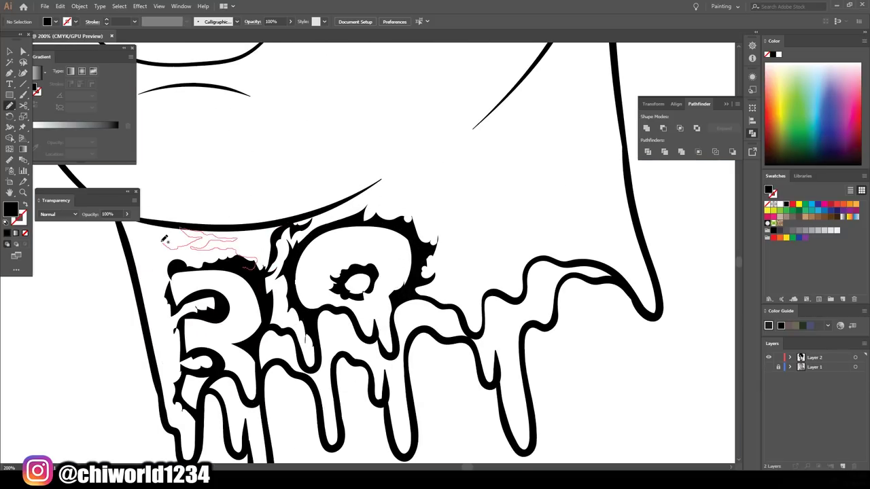
drag(164, 240, 164, 240)
key(ctrl+minus)
key(ctrl+minus)
key(ctrl+equal)
Add black flame strokes to the right and left of the tattoo and above the lettering.
drag(460, 202, 399, 233)
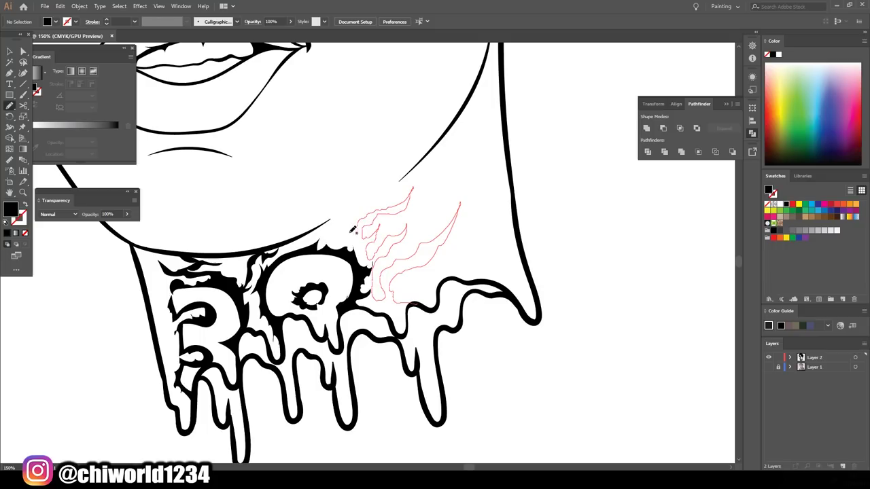
drag(400, 317, 400, 318)
key(ctrl+minus)
key(ctrl+minus)
key(ctrl+equal)
drag(289, 370, 282, 324)
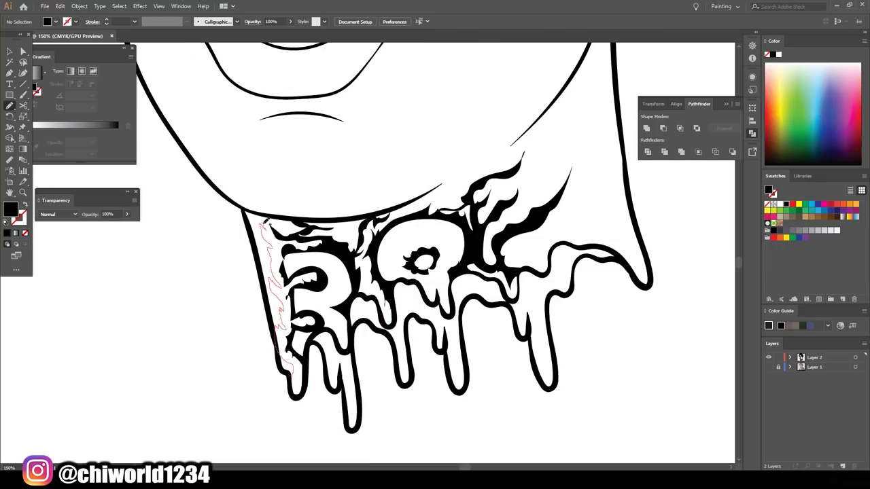
drag(264, 275, 264, 275)
key(ctrl+equal)
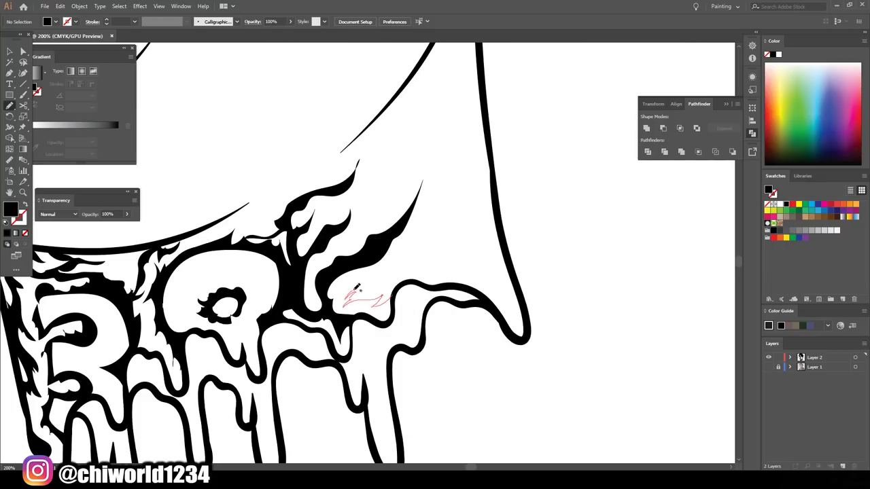
drag(356, 288, 447, 184)
drag(456, 96, 436, 204)
Fill the right flame area with more black strokes and add a final flame near the jaw.
drag(416, 245, 367, 275)
key(ctrl+minus)
drag(432, 201, 336, 381)
key(ctrl+equal)
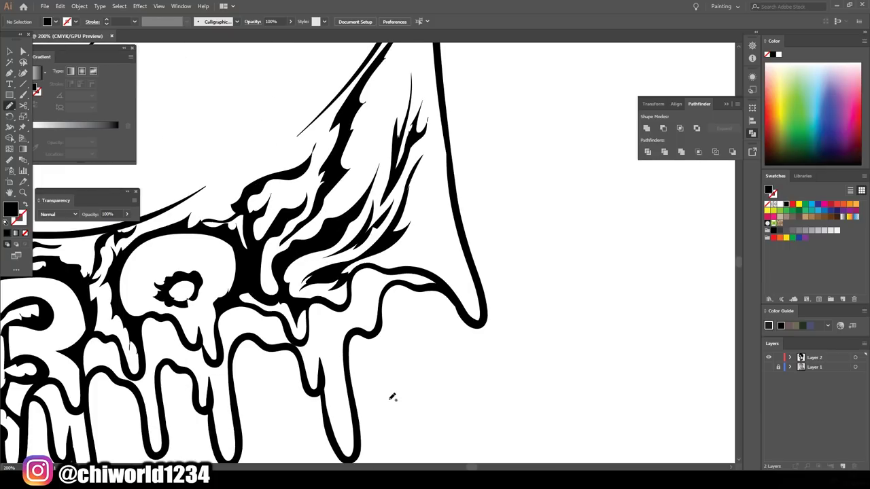
drag(435, 178, 418, 258)
drag(421, 204, 371, 272)
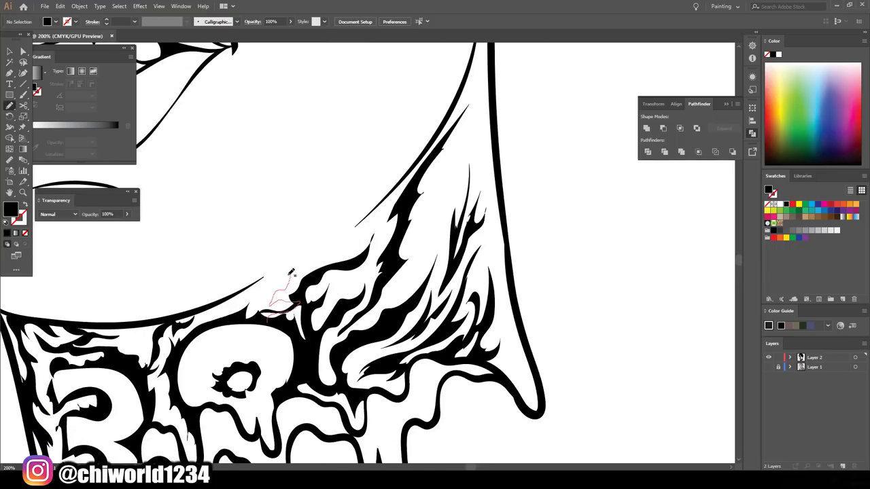
drag(291, 271, 265, 312)
key(ctrl+minus)
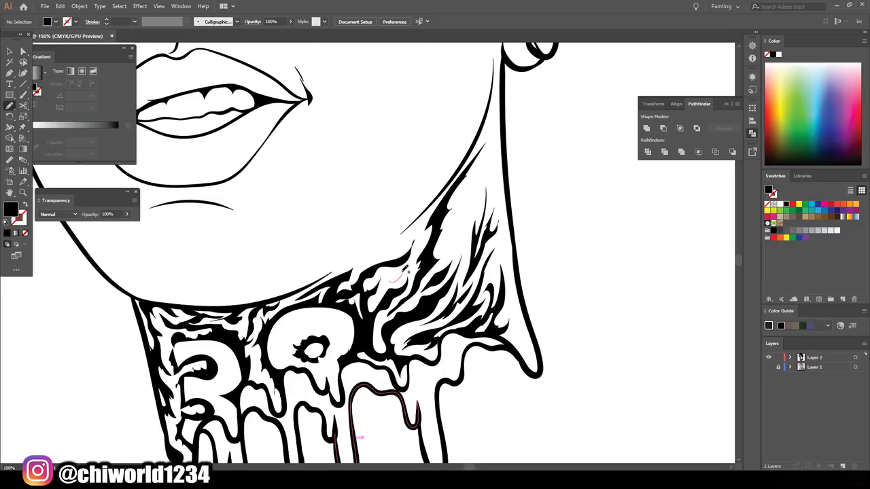
key(ctrl+0)
scroll(529, 330, up, 3)
With the photo reference shown, draw a thin line along the cheek, then hide Layer 1.
scroll(528, 330, up, 2)
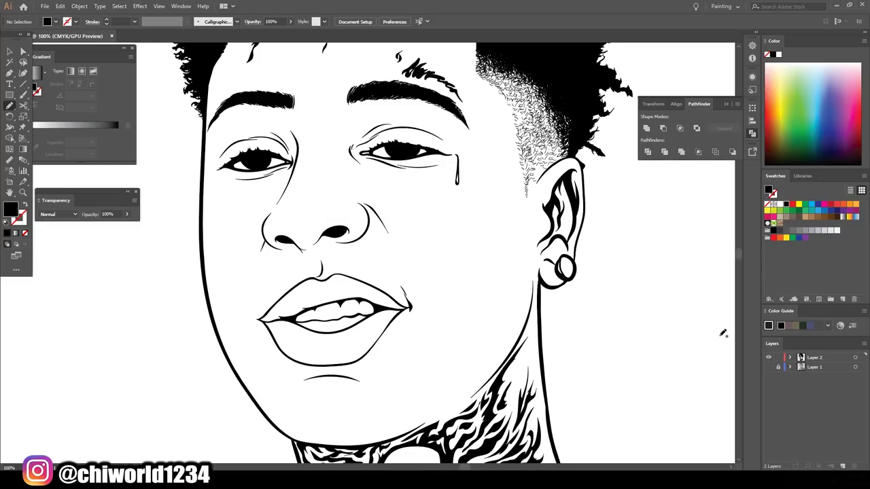
click(769, 367)
drag(235, 331, 233, 287)
key(ctrl+0)
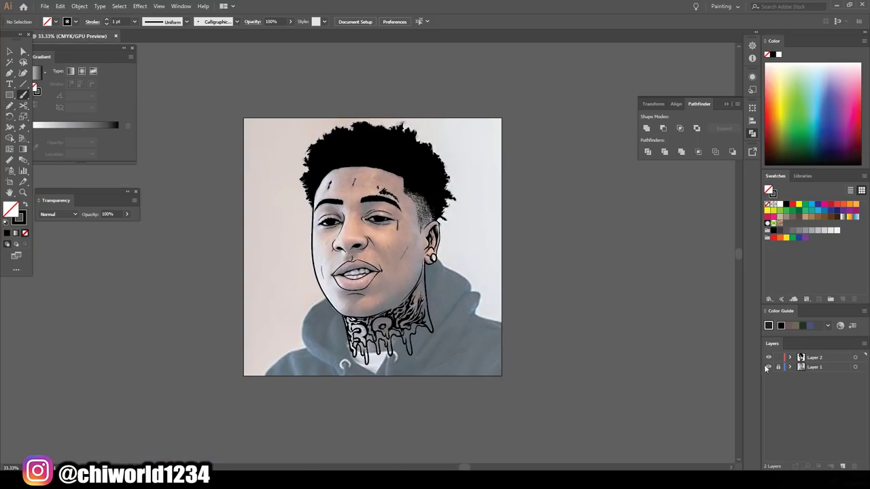
click(769, 367)
Review the full artboard and select all the line art as whole objects.
scroll(301, 274, up, 3)
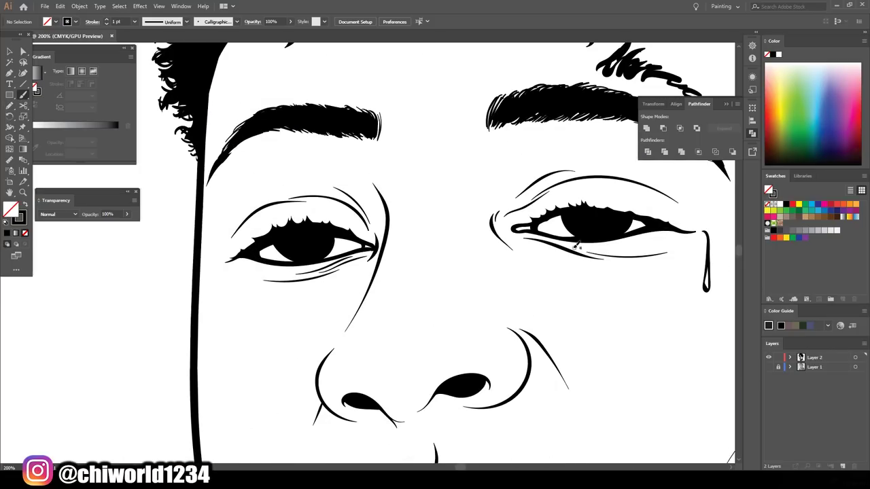
scroll(623, 308, down, 1)
scroll(599, 272, up, 1)
scroll(574, 236, down, 1)
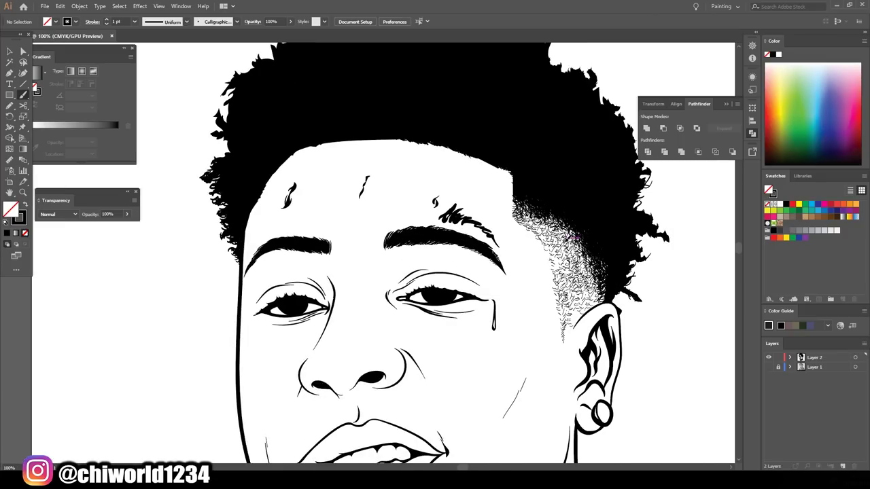
key(ctrl+0)
scroll(408, 353, up, 3)
scroll(417, 359, up, 1)
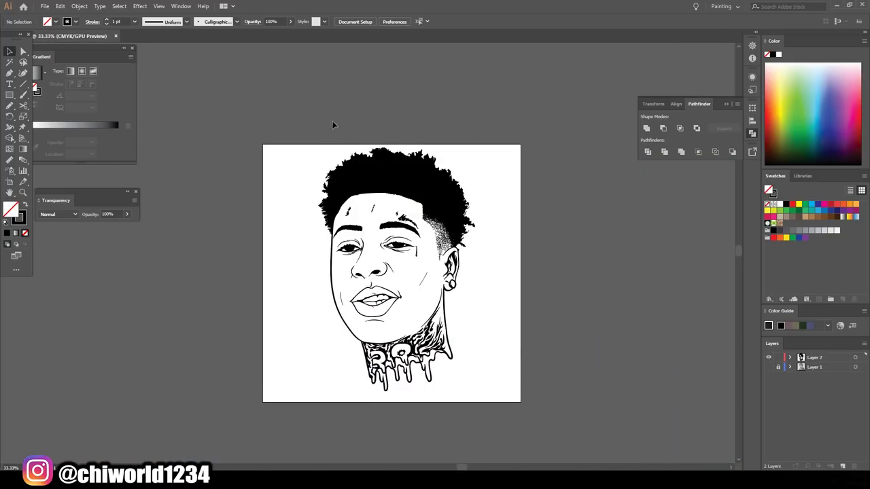
key(ctrl+a)
click(80, 6)
Duplicate Layer 2, then draw a salmon rectangle over the artboard and send it to the back.
click(681, 152)
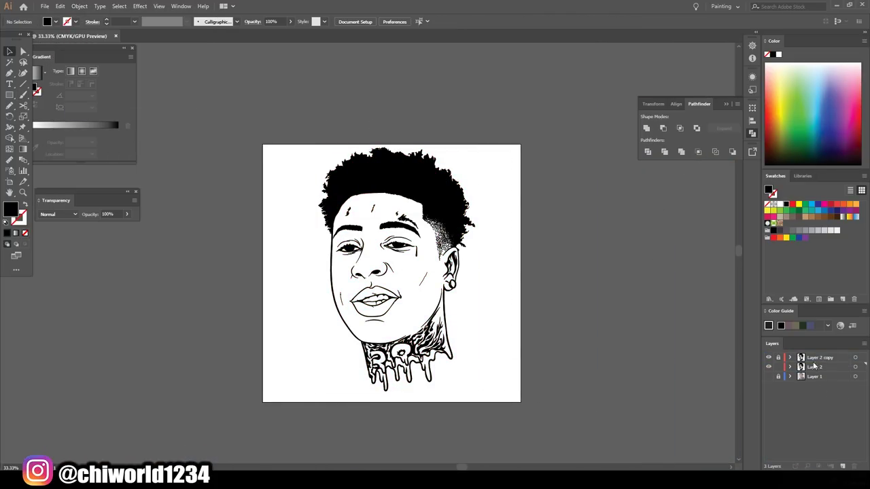
click(601, 381)
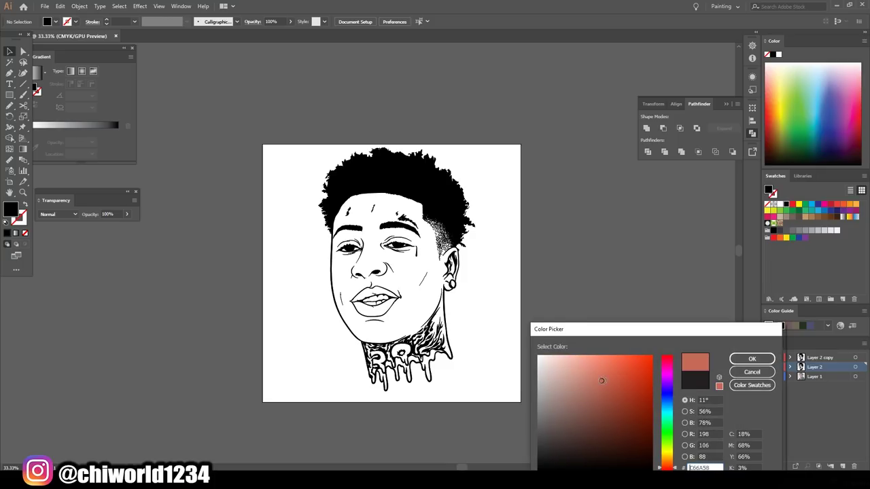
click(752, 359)
key(m)
drag(277, 120, 504, 401)
right_click(486, 119)
click(620, 295)
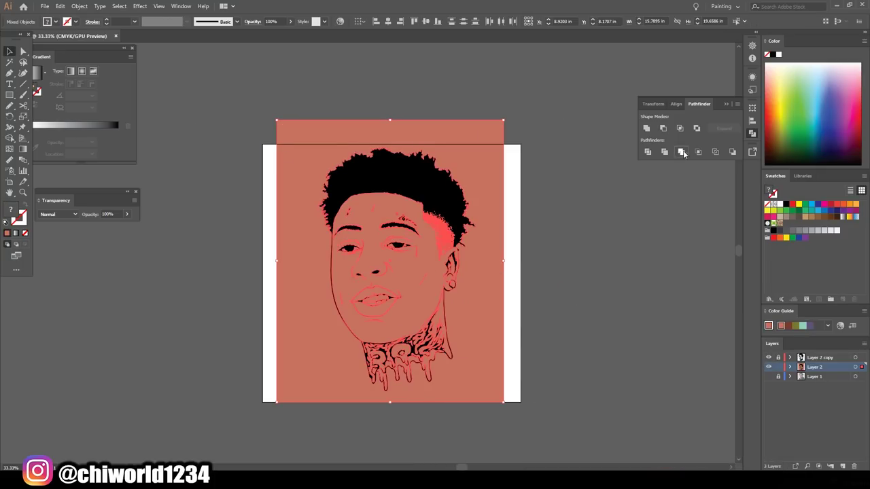
Merge the salmon rectangle with the line art and reduce Black in Adjust Colors.
click(60, 6)
click(225, 252)
drag(98, 96, 70, 95)
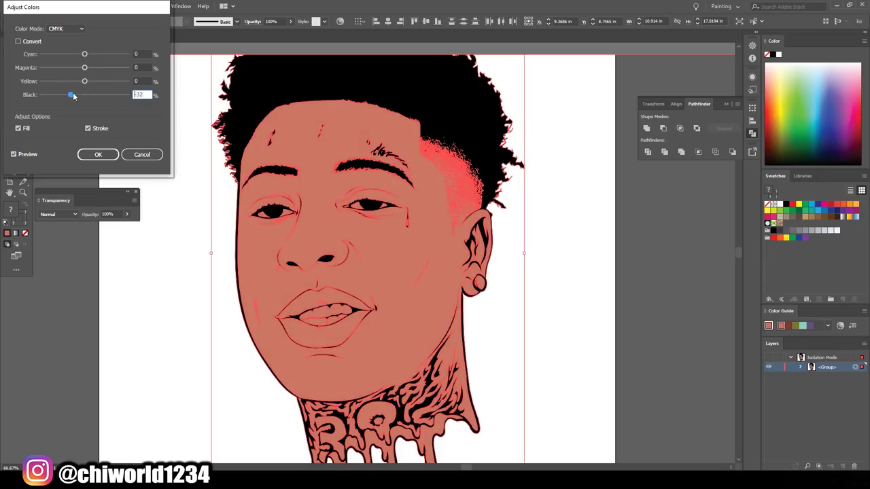
click(86, 81)
click(83, 55)
click(98, 154)
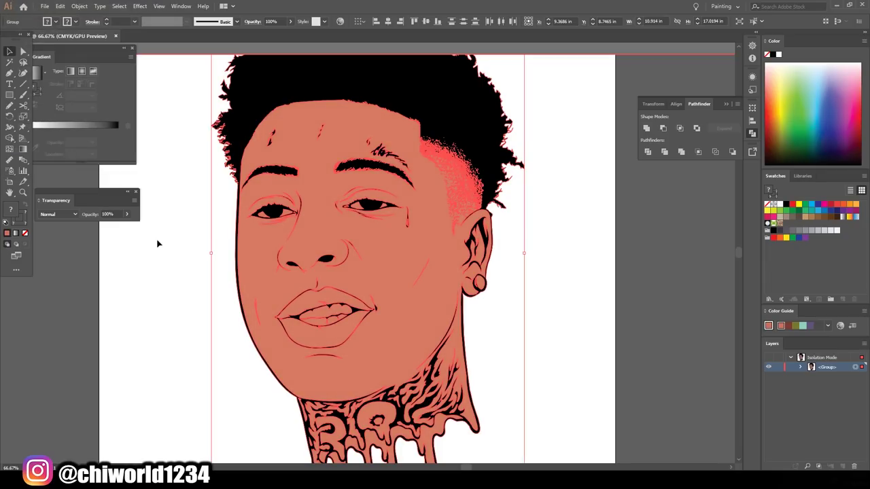
scroll(291, 268, up, 3)
scroll(401, 139, up, 2)
click(504, 144)
scroll(415, 149, down, 2)
scroll(519, 346, down, 2)
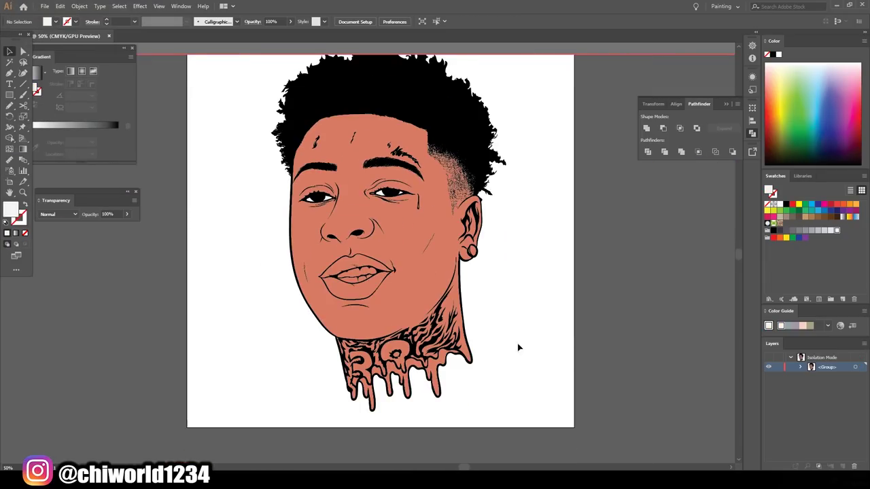
Recolour the neck drip shapes dark red.
click(422, 381)
double_click(8, 211)
click(608, 435)
key(Return)
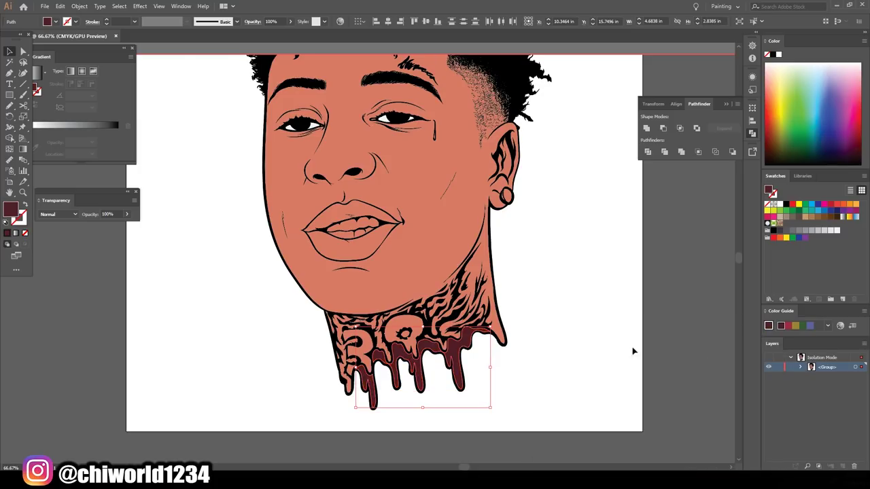
scroll(255, 83, up, 2)
Darken the skin tone slightly using Recolor Artwork.
click(60, 6)
click(244, 165)
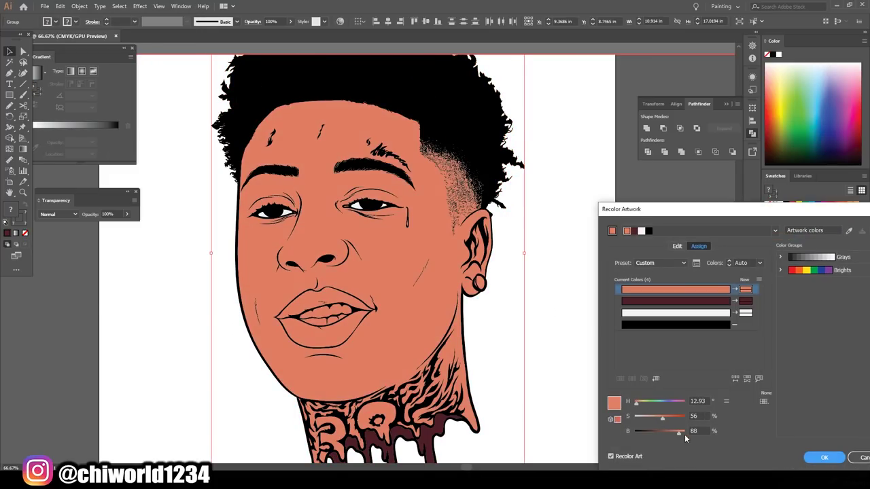
drag(685, 435, 663, 418)
click(824, 458)
scroll(557, 388, up, 3)
Fill the lips pink and the teeth grey.
double_click(11, 209)
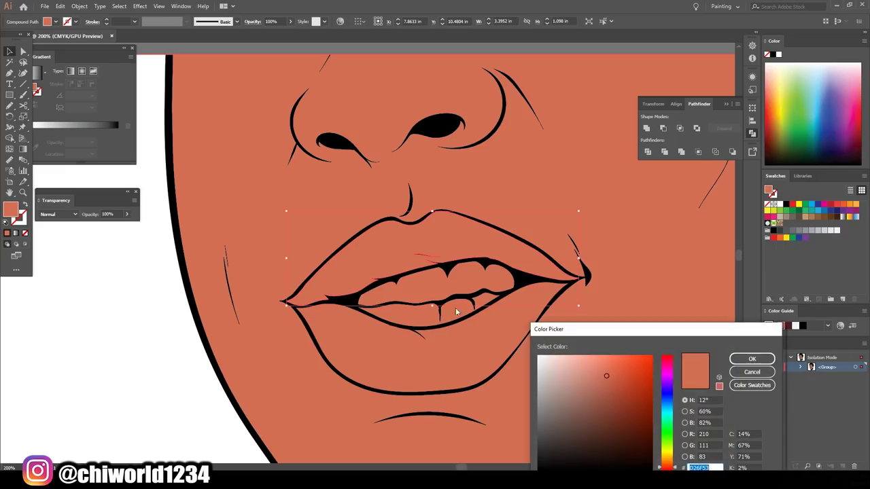
click(592, 402)
click(752, 359)
double_click(10, 209)
click(752, 371)
key(ctrl+0)
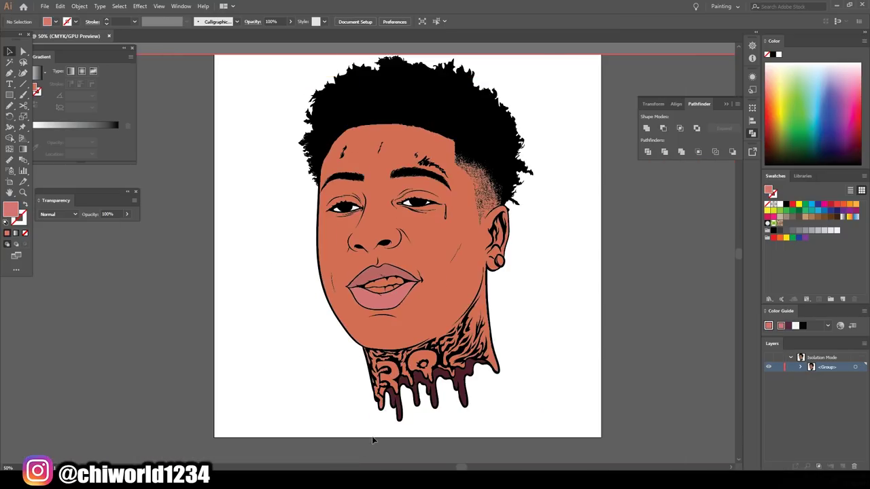
key(ctrl+equal)
key(ctrl+equal)
key(ctrl+equal)
Fill the earring highlight white, recolour a small eye shape, and exit isolation mode.
click(645, 319)
click(838, 231)
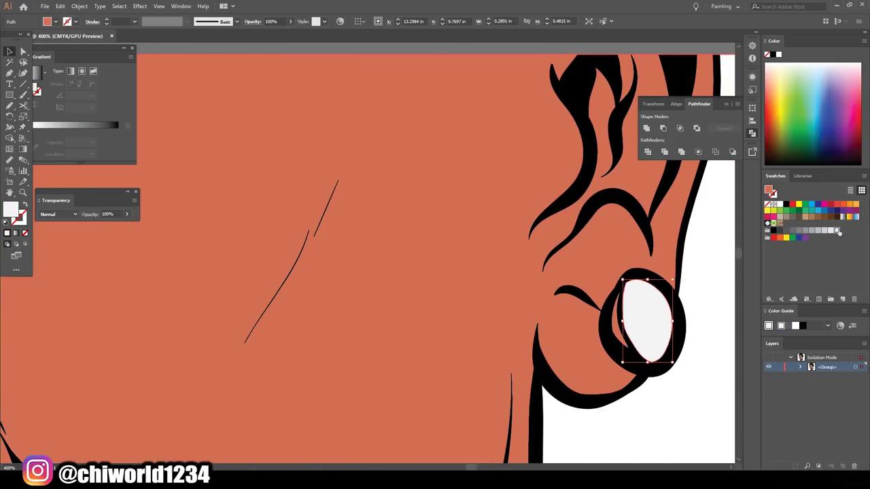
key(ctrl+1)
key(ctrl+equal)
key(ctrl+equal)
click(641, 288)
key(ctrl+0)
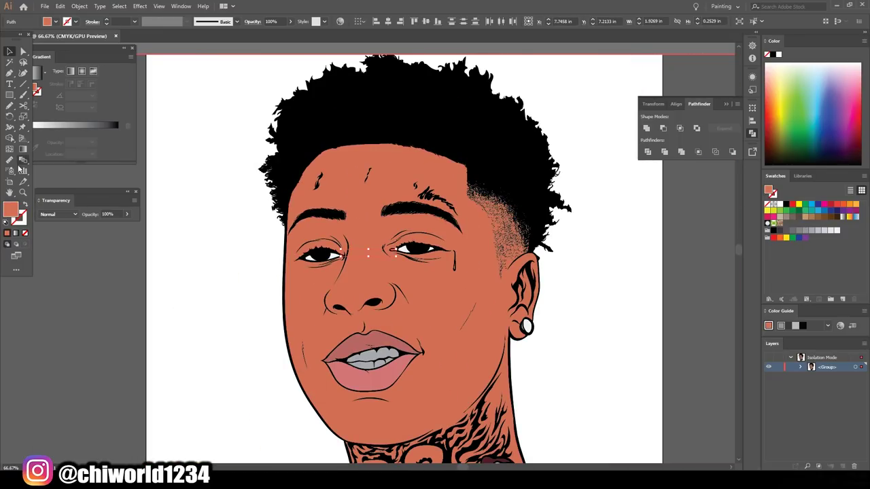
click(594, 343)
key(ctrl+minus)
double_click(595, 342)
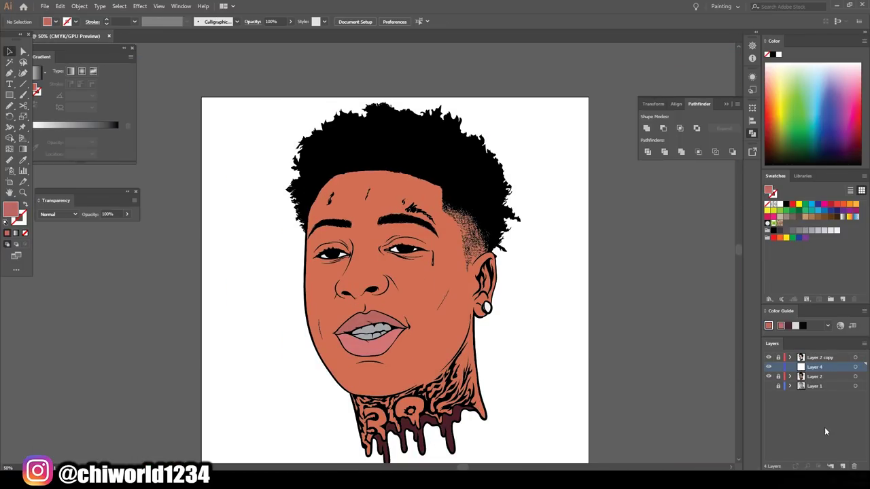
key(ctrl+equal)
key(ctrl+equal)
key(ctrl+equal)
Set the fill to a dark brown-red shade for shadows.
key(i)
click(327, 218)
double_click(10, 210)
click(598, 413)
click(741, 358)
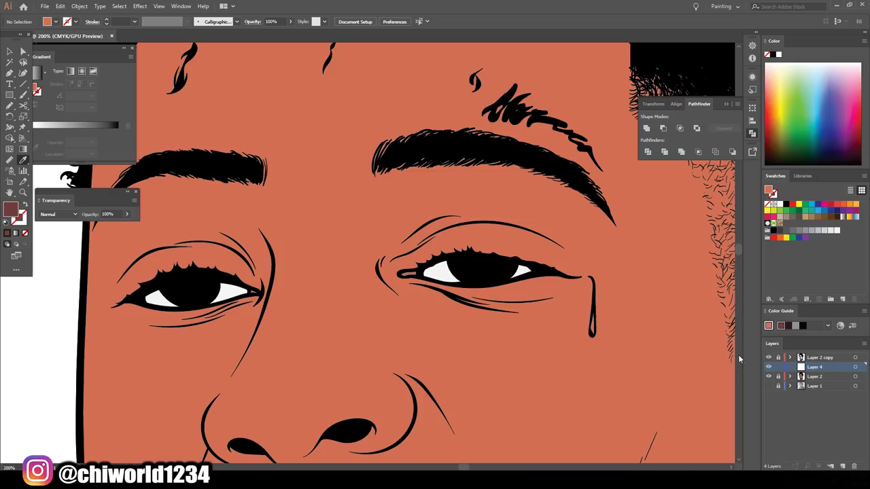
With the Blob Brush, paint shadows beside the nose and under both nostrils.
key(b)
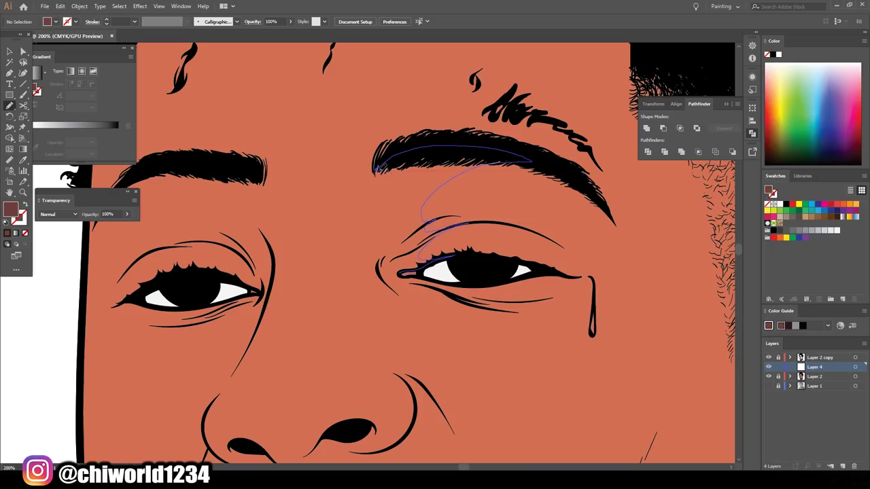
drag(400, 272, 401, 273)
key(ctrl+equal)
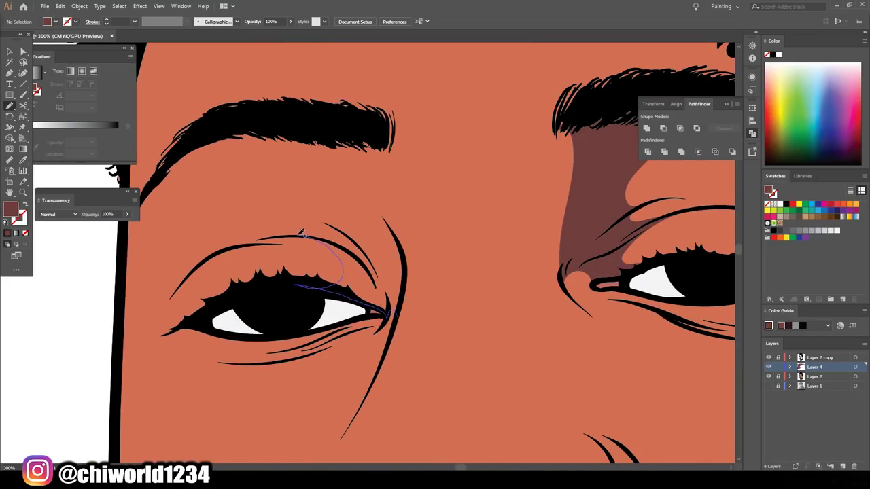
key(ctrl+0)
key(ctrl+equal)
key(ctrl+equal)
key(ctrl+equal)
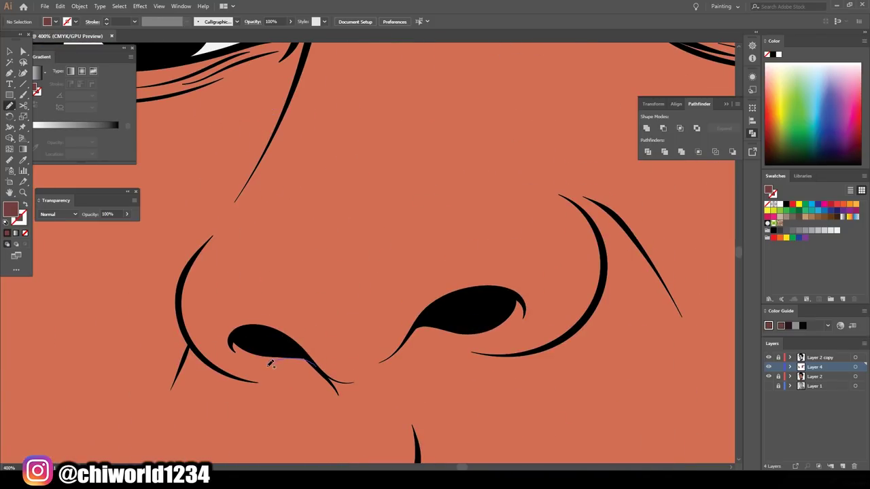
drag(271, 364, 270, 366)
drag(514, 353, 429, 352)
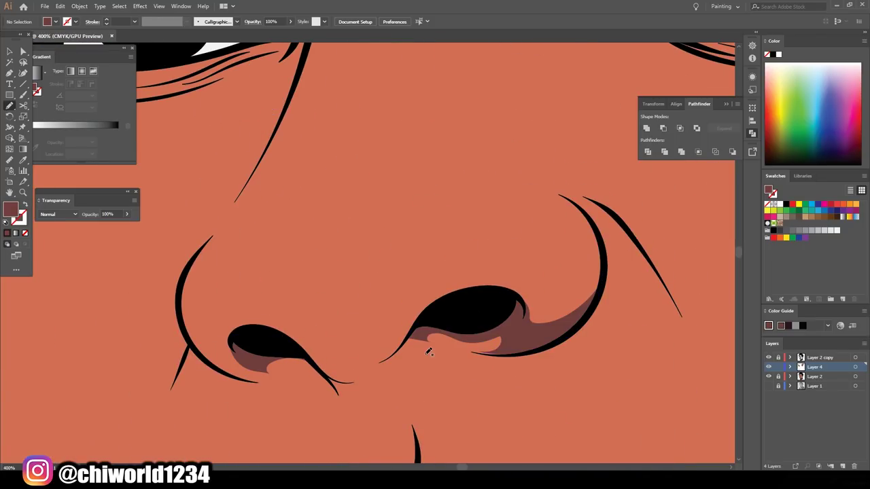
key(ctrl+0)
key(ctrl+equal)
key(ctrl+equal)
key(ctrl+equal)
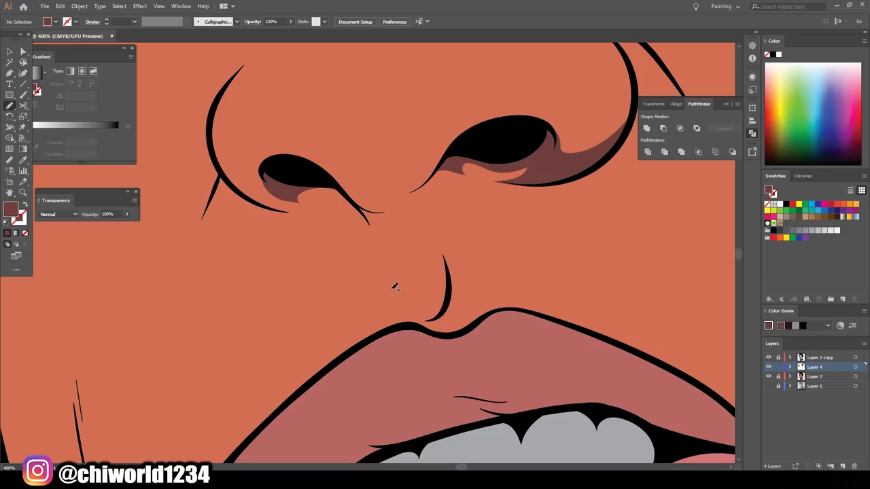
key(ctrl+0)
key(ctrl+equal)
key(ctrl+equal)
key(ctrl+equal)
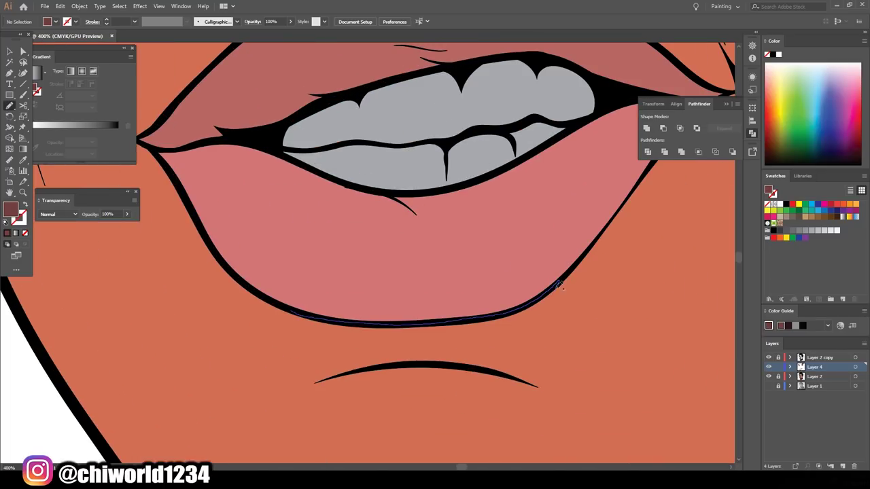
key(ctrl+0)
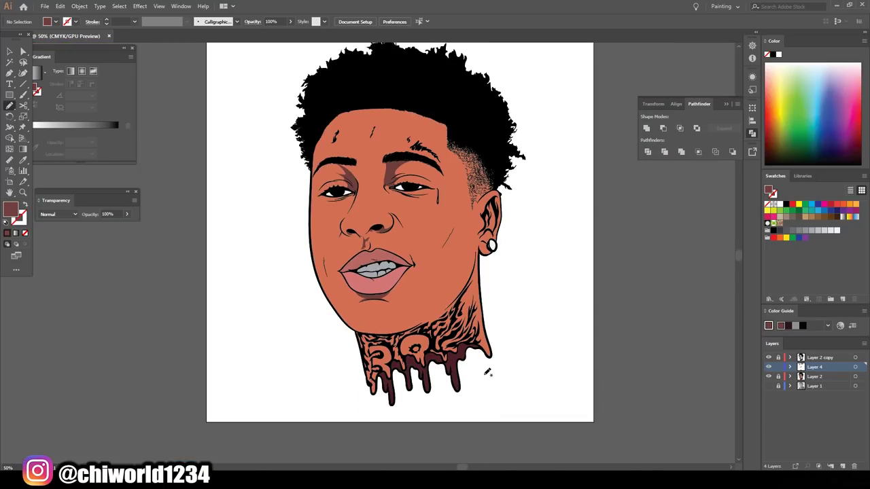
key(ctrl+equal)
key(ctrl+equal)
Paint dark brown shadows under both eyes.
key(ctrl+equal)
key(ctrl+equal)
key(ctrl+equal)
drag(558, 278, 537, 291)
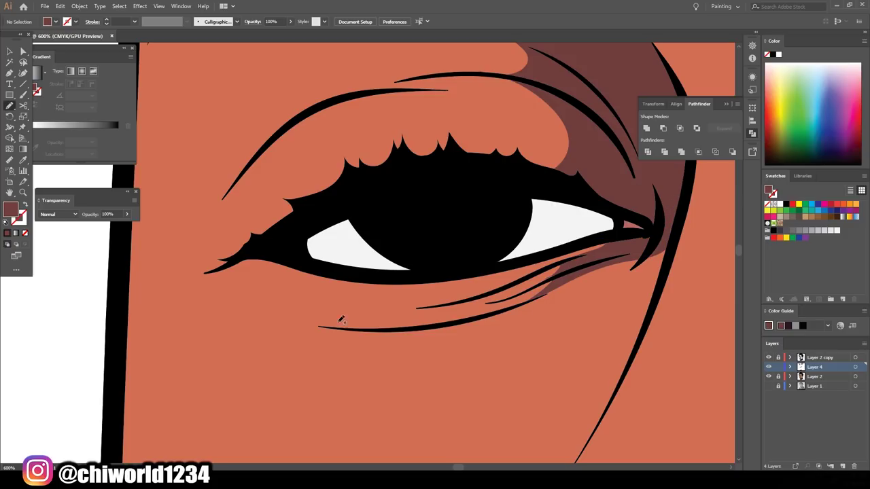
key(ctrl+0)
key(ctrl+equal)
key(ctrl+equal)
key(ctrl+equal)
drag(291, 225, 326, 232)
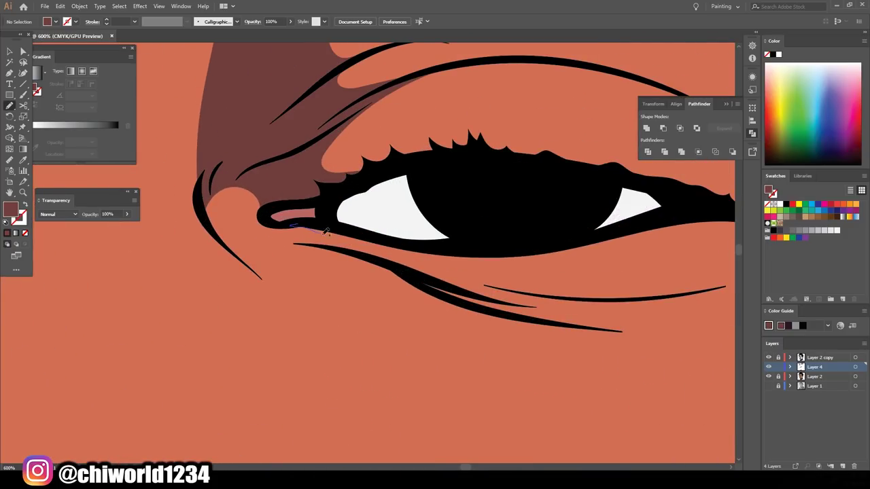
drag(517, 260, 511, 261)
key(ctrl+0)
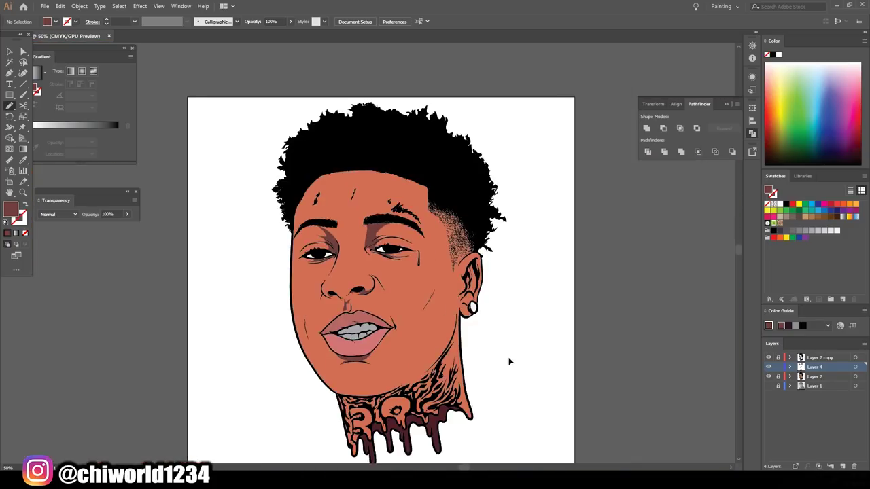
Shade the inside of the ear, including its lower fold.
key(ctrl+equal)
key(ctrl+equal)
key(ctrl+equal)
drag(360, 297, 396, 278)
drag(395, 89, 381, 272)
key(ctrl+0)
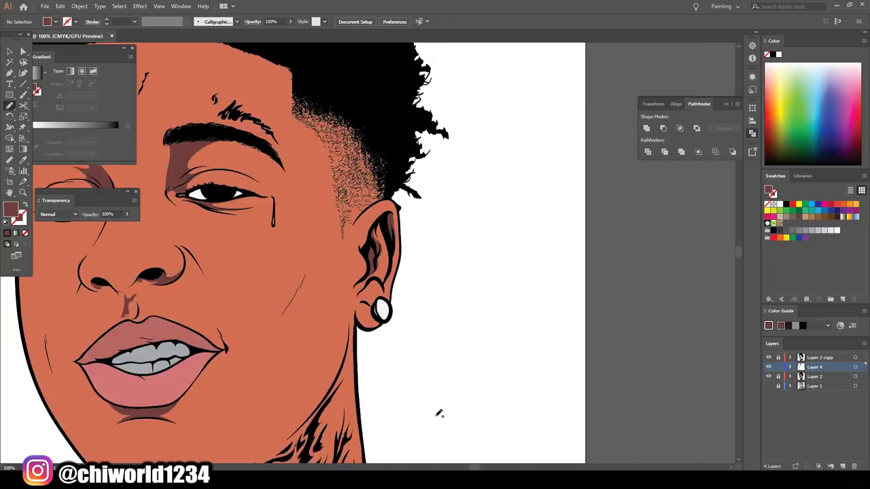
key(ctrl+equal)
key(ctrl+equal)
key(ctrl+equal)
drag(350, 239, 391, 248)
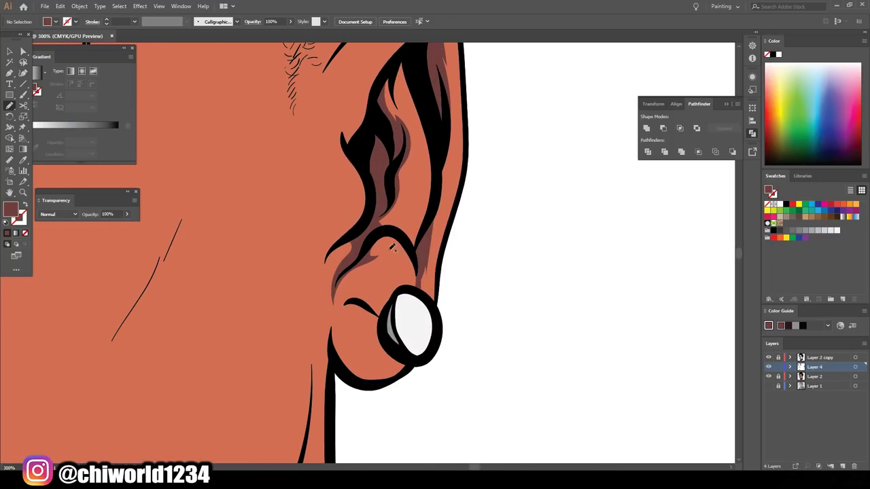
drag(367, 302, 362, 303)
key(ctrl+0)
key(ctrl+equal)
key(ctrl+equal)
key(ctrl+equal)
key(ctrl+0)
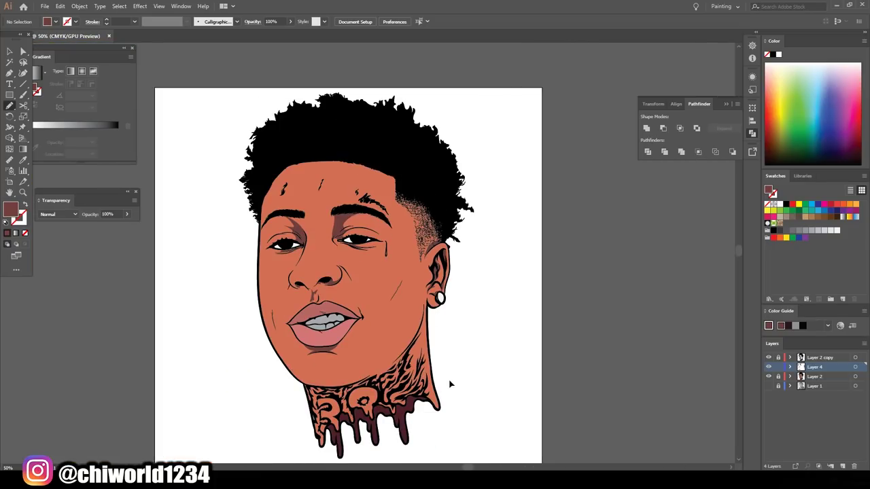
key(ctrl+equal)
key(ctrl+equal)
key(ctrl+equal)
key(ctrl+equal)
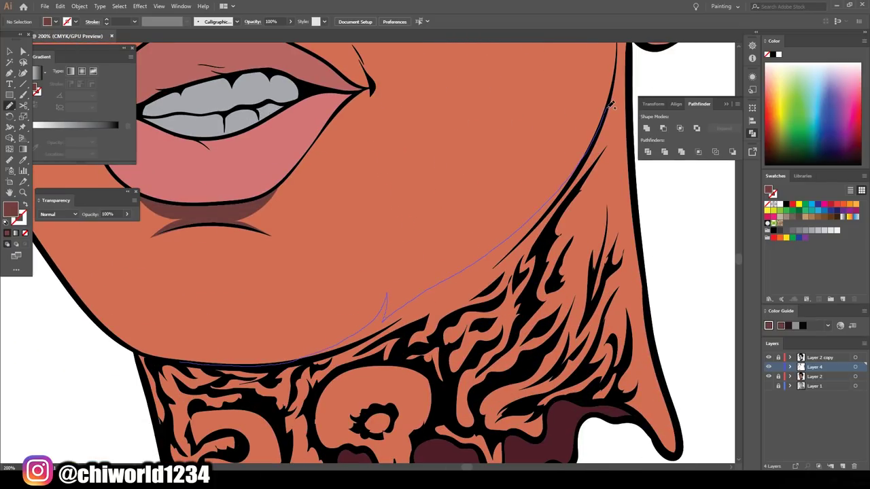
Paint a shadow along the jawline extending down over the neck tattoo.
drag(612, 103, 614, 107)
key(ctrl+z)
key(ctrl+minus)
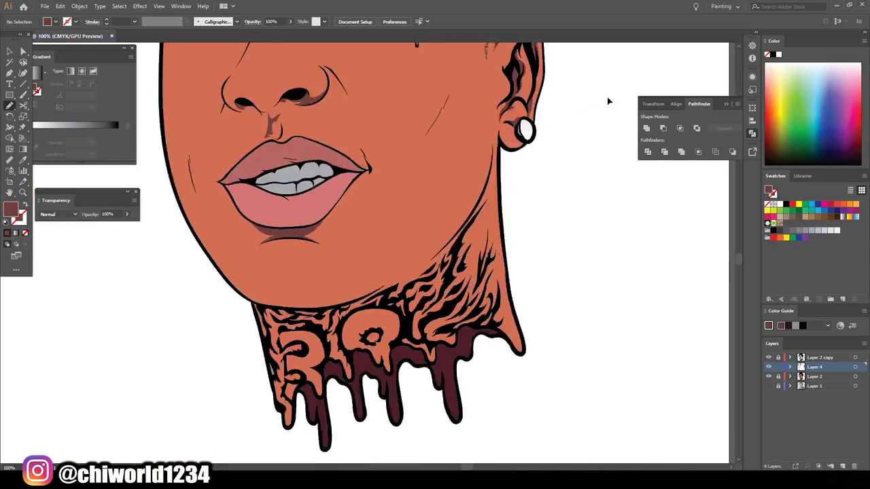
key(ctrl+equal)
drag(224, 351, 372, 300)
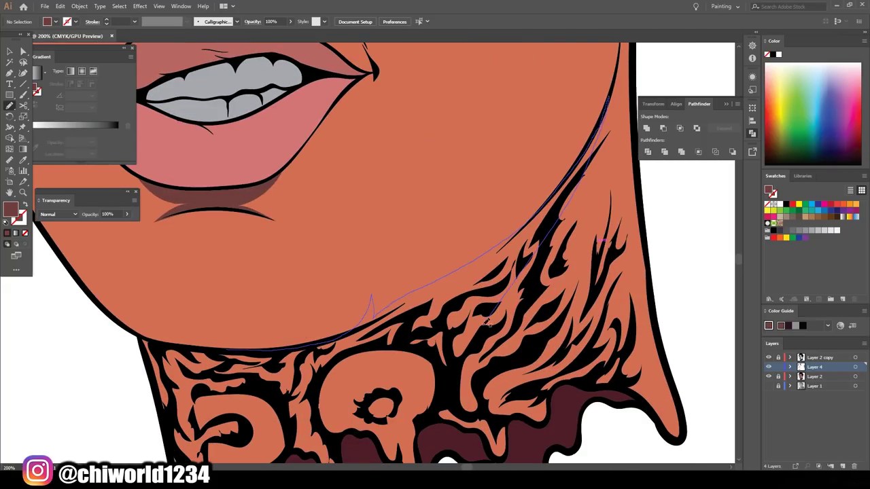
drag(325, 409, 325, 408)
key(ctrl+minus)
key(ctrl+equal)
scroll(340, 306, down, 2)
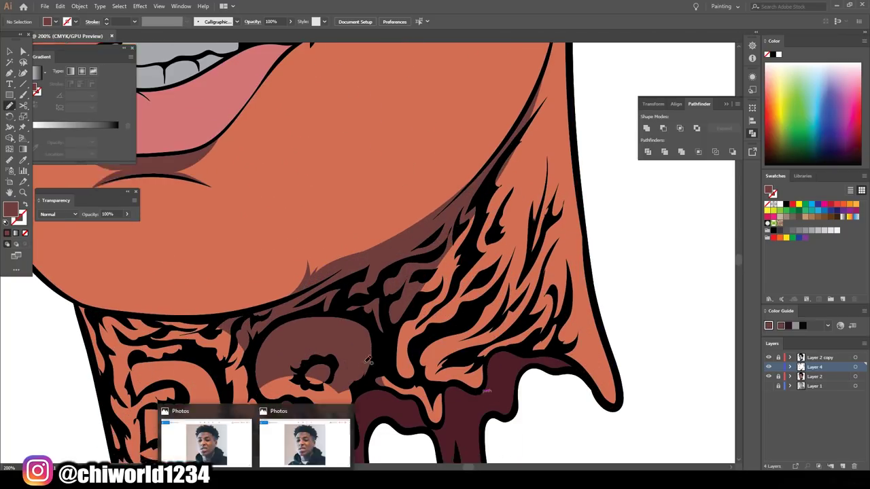
drag(187, 265, 280, 392)
drag(347, 385, 348, 387)
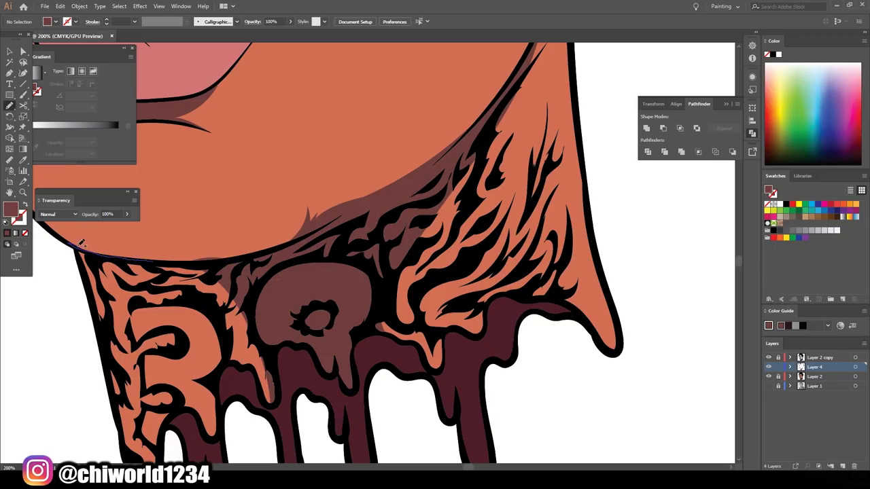
drag(81, 243, 74, 246)
key(ctrl+minus)
Paint lavender shading into the eye white.
key(ctrl+equal)
key(ctrl+equal)
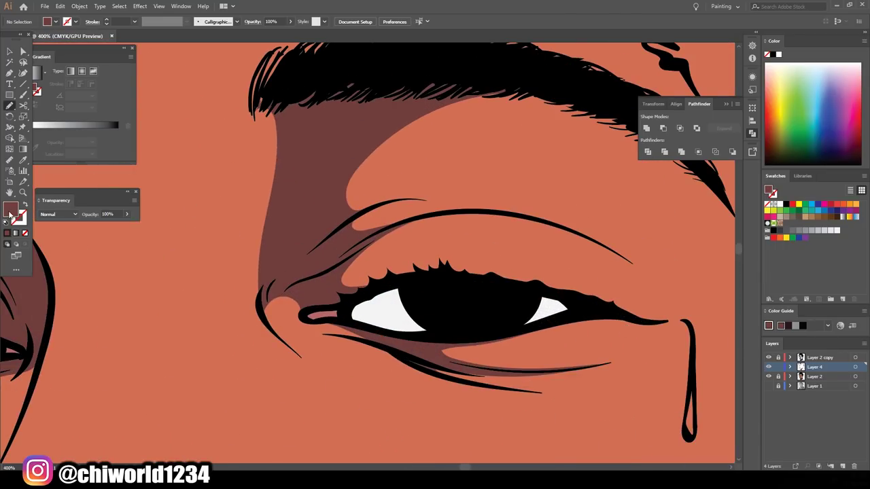
double_click(10, 211)
click(596, 419)
click(571, 414)
click(748, 360)
mouse_move(348, 309)
mouse_down()
mouse_move(391, 328)
mouse_move(575, 314)
mouse_up()
key(ctrl+equal)
drag(400, 355, 258, 380)
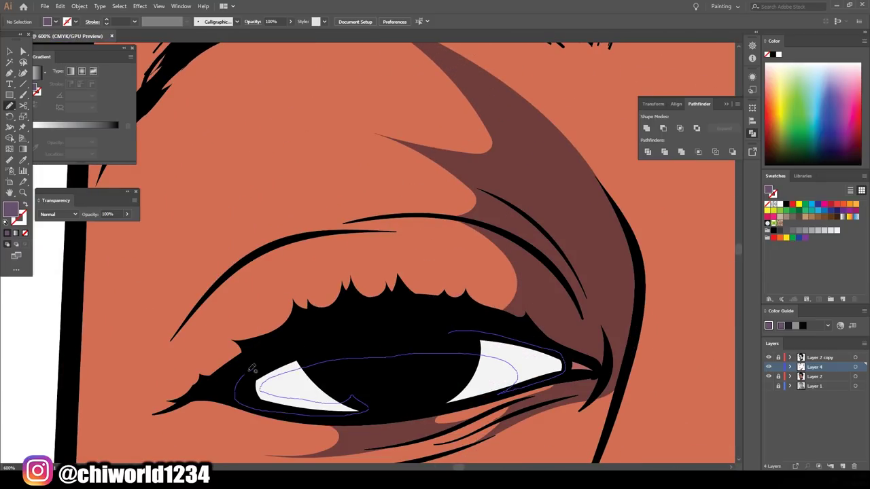
key(ctrl+0)
Add a new layer beneath Layer 4 and paint reddish-brown shadows around the nose and nostril.
key(ctrl+l)
drag(815, 387, 815, 378)
key(ctrl+equal)
key(ctrl+equal)
key(ctrl+equal)
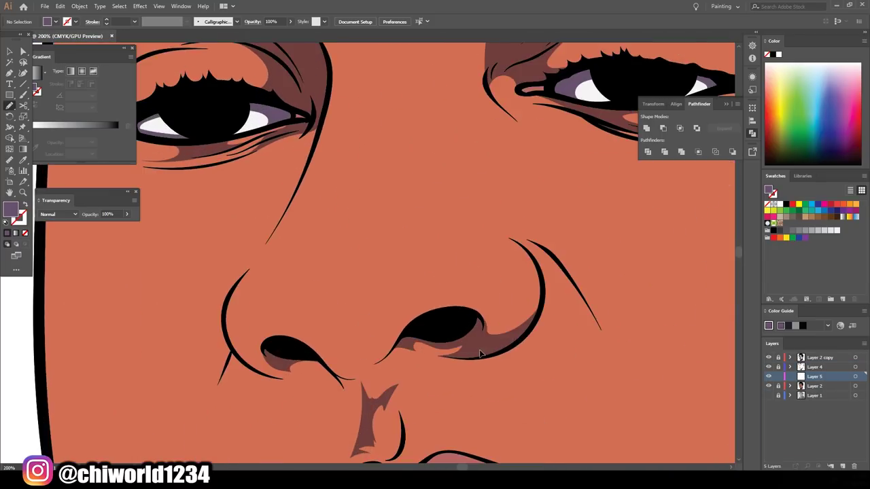
double_click(10, 211)
click(746, 360)
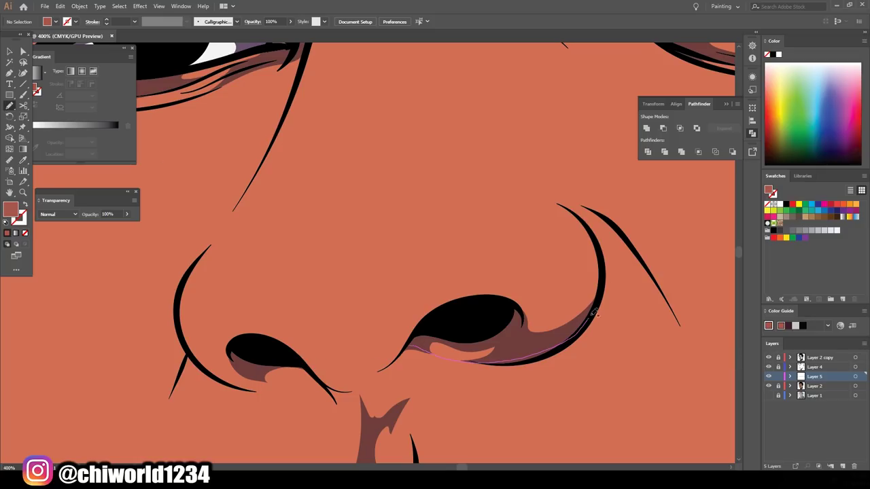
drag(360, 306, 338, 377)
scroll(432, 348, down, 2)
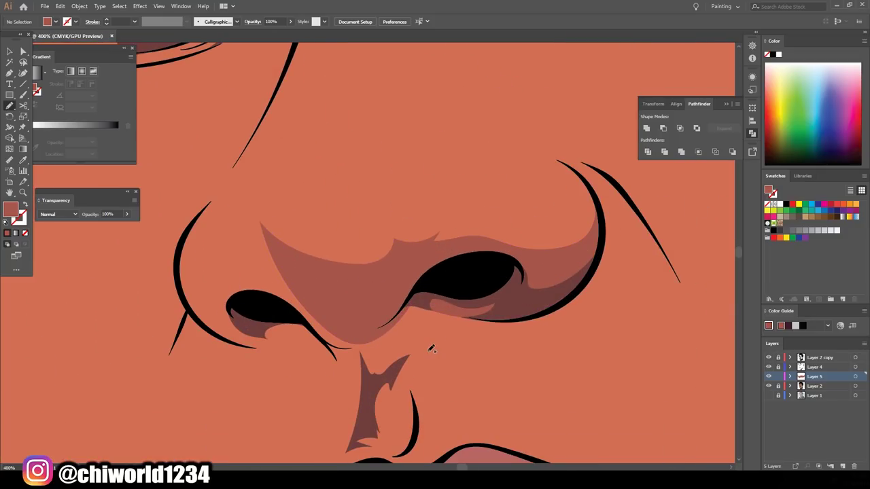
drag(189, 289, 188, 291)
key(ctrl+minus)
key(ctrl+minus)
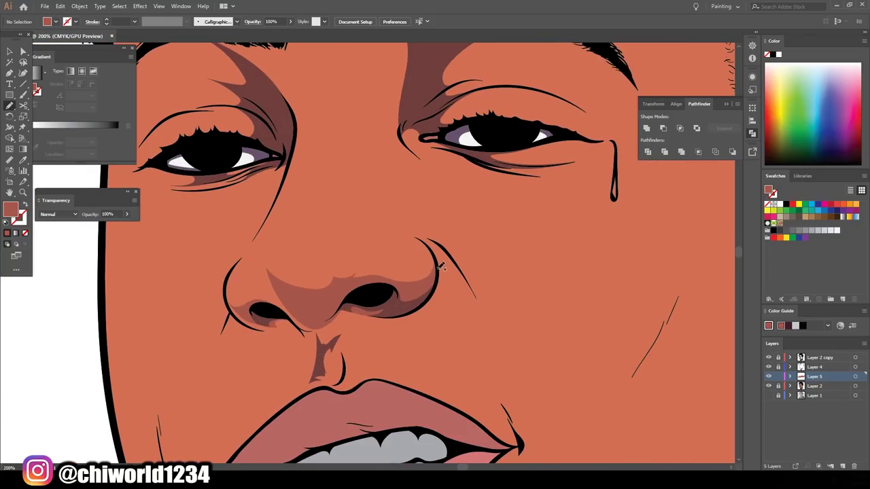
drag(418, 225, 418, 225)
key(ctrl+0)
Shade under the nose and across both eyelids below the eyebrows.
key(ctrl+equal)
key(ctrl+equal)
key(ctrl+equal)
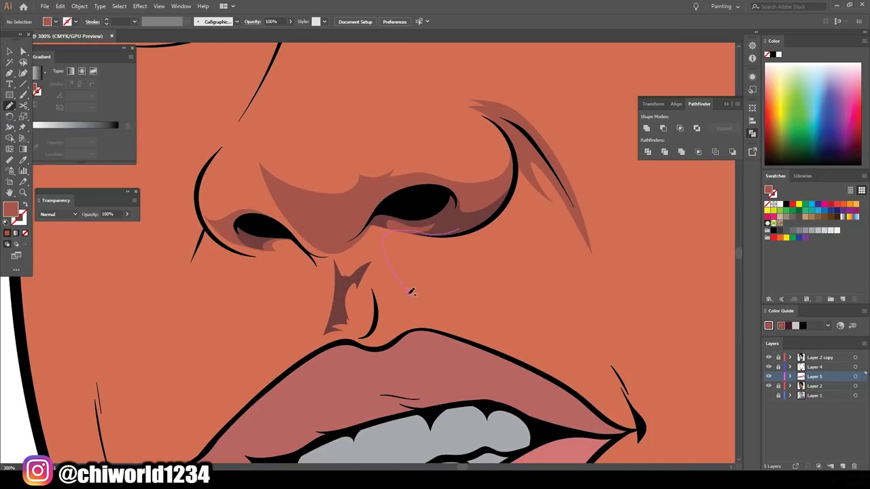
drag(329, 254, 329, 255)
key(ctrl+minus)
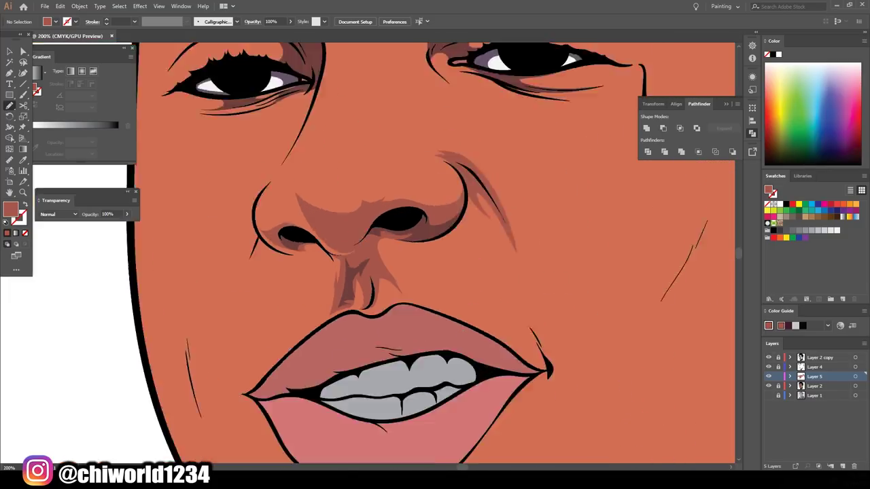
scroll(435, 258, up, 5)
key(ctrl+equal)
drag(476, 261, 420, 258)
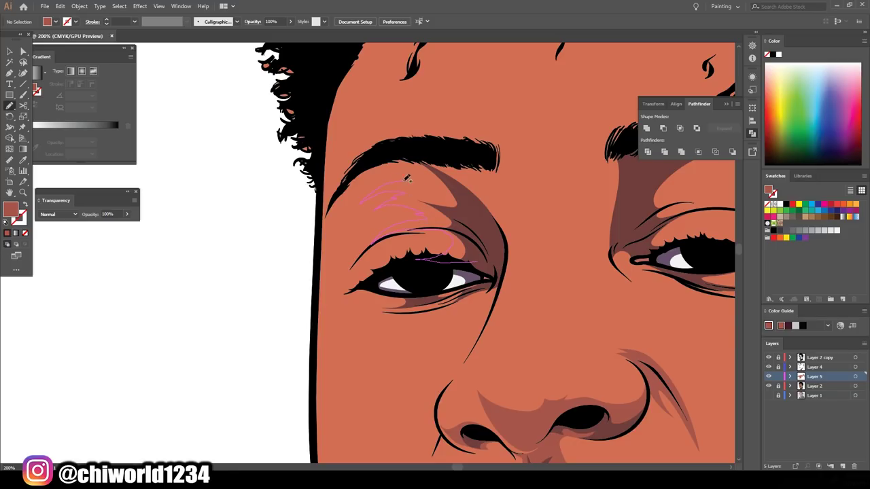
drag(408, 178, 407, 175)
key(ctrl+minus)
key(ctrl+equal)
key(ctrl+equal)
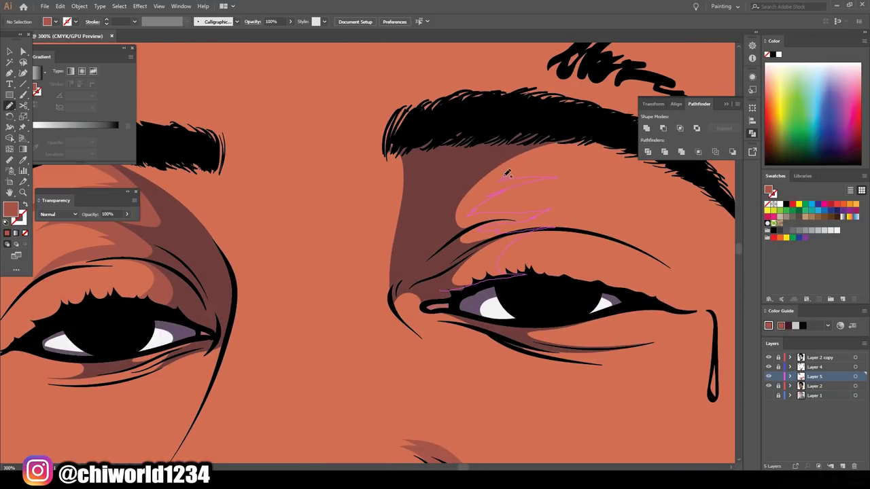
drag(508, 174, 508, 174)
key(ctrl+0)
Add shadows along the jaw and at the lip corner.
key(ctrl+equal)
key(ctrl+equal)
drag(293, 410, 435, 389)
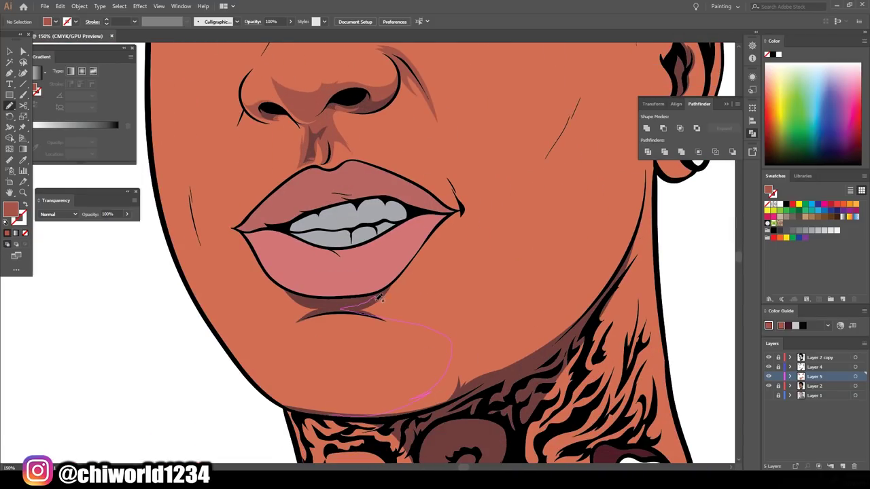
drag(519, 325, 520, 326)
key(ctrl+minus)
key(ctrl+minus)
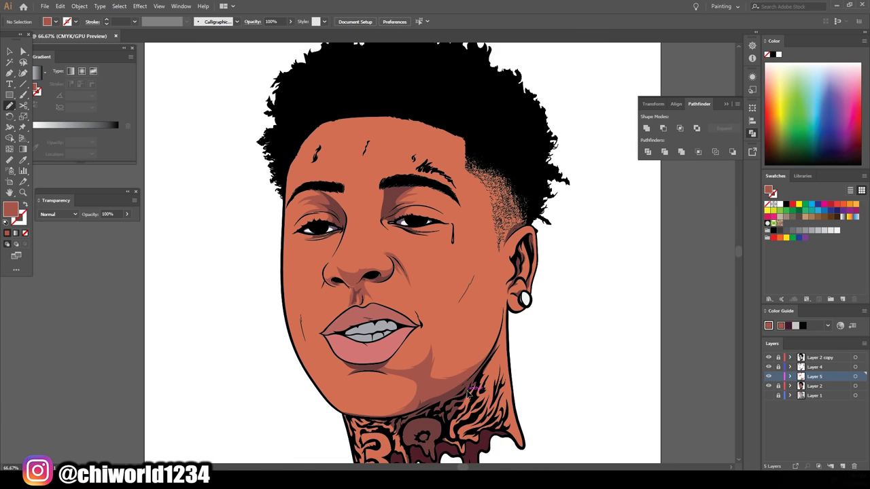
key(ctrl+equal)
key(ctrl+equal)
key(ctrl+equal)
drag(437, 347, 401, 255)
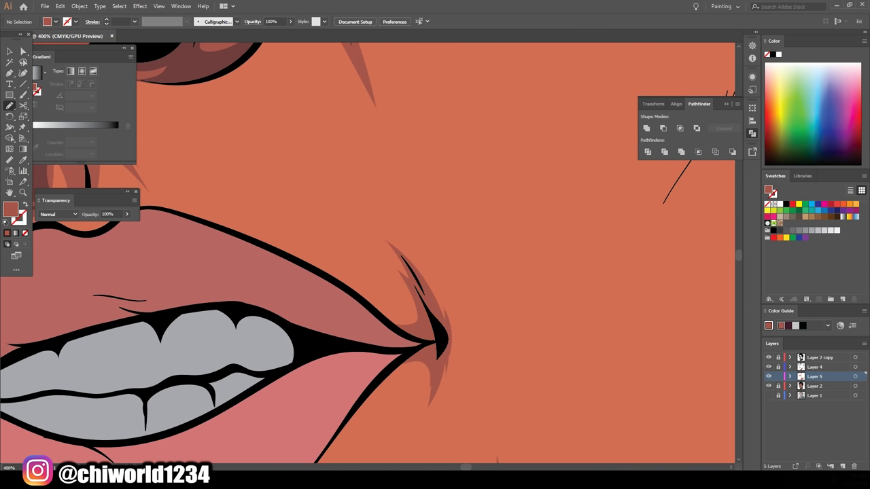
key(ctrl+minus)
key(ctrl+minus)
key(ctrl+minus)
key(ctrl+equal)
key(ctrl+equal)
key(ctrl+equal)
mouse_move(442, 311)
mouse_down()
mouse_move(465, 280)
mouse_move(423, 278)
mouse_up()
key(ctrl+minus)
key(ctrl+minus)
key(ctrl+minus)
Zoom in and out over the eyes, lips and chin to review the shading.
key(ctrl+equal)
key(ctrl+equal)
key(ctrl+equal)
key(ctrl+minus)
key(ctrl+minus)
key(ctrl+minus)
key(ctrl+minus)
key(ctrl+minus)
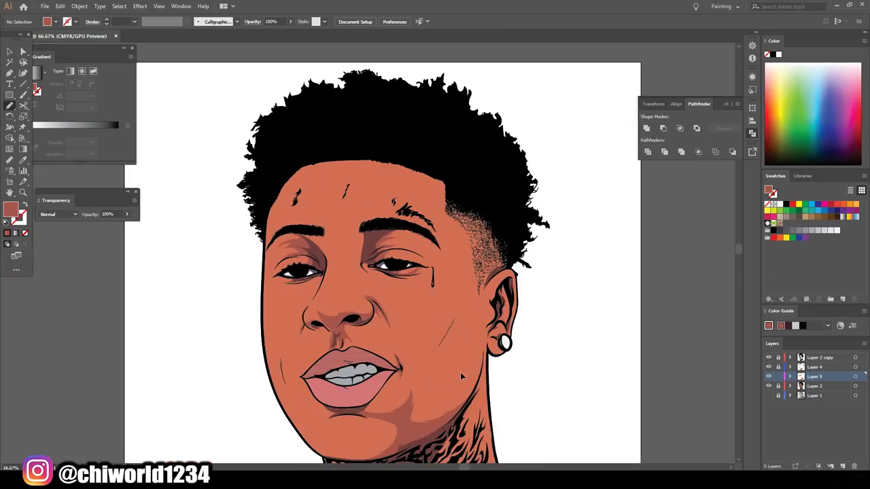
key(ctrl+equal)
key(ctrl+equal)
key(ctrl+equal)
key(ctrl+minus)
key(ctrl+minus)
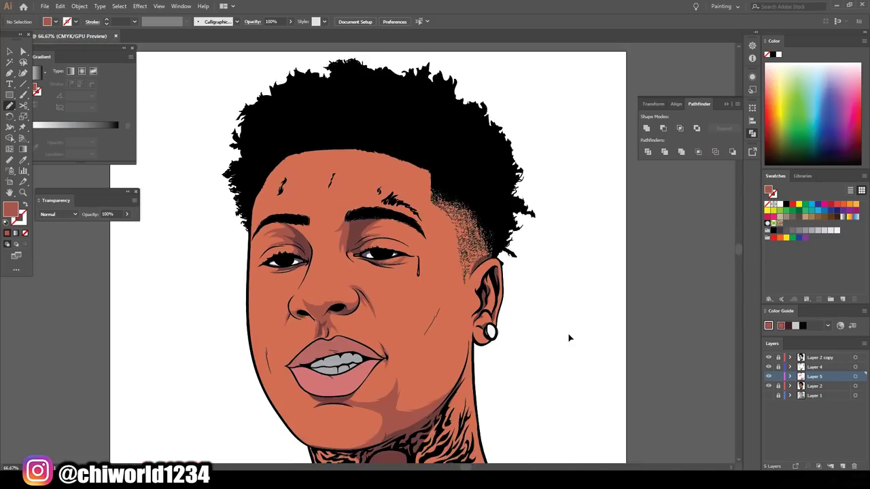
key(ctrl+equal)
key(ctrl+equal)
key(ctrl+minus)
key(ctrl+minus)
key(ctrl+minus)
key(ctrl+equal)
key(ctrl+equal)
key(ctrl+equal)
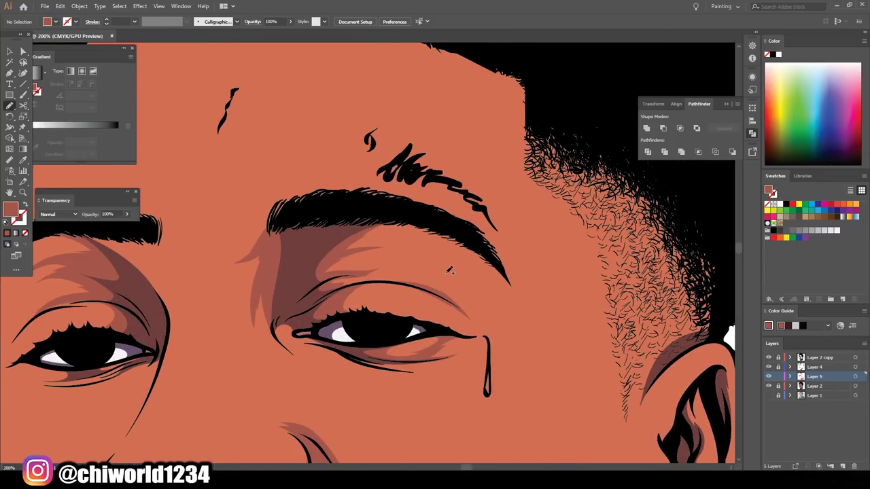
key(ctrl+minus)
key(ctrl+minus)
key(ctrl+minus)
key(ctrl+minus)
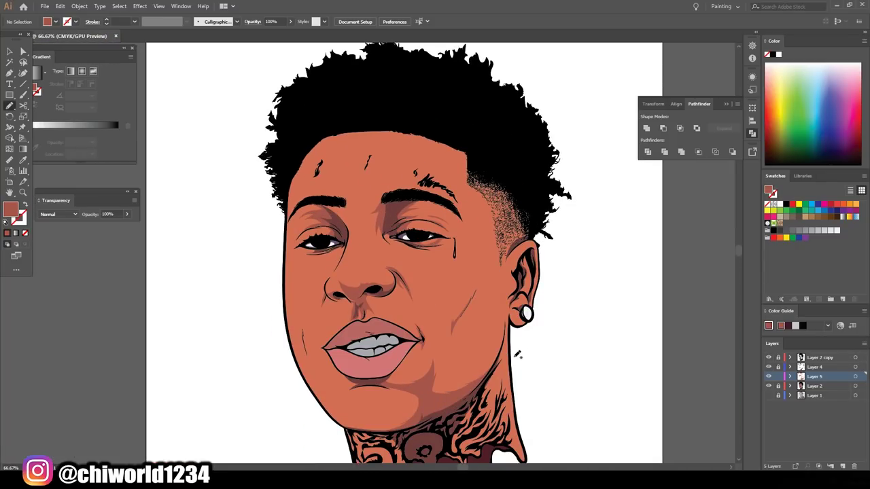
key(ctrl+equal)
key(ctrl+equal)
key(ctrl+equal)
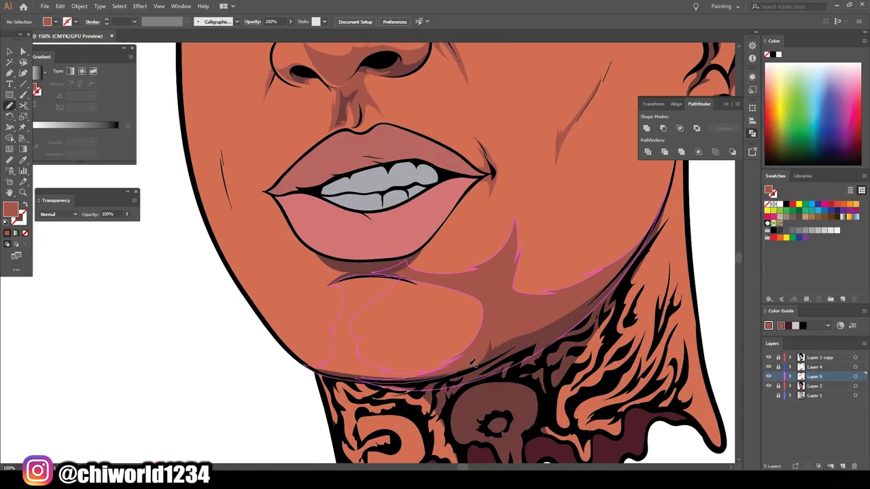
key(ctrl+minus)
key(ctrl+minus)
key(ctrl+minus)
key(ctrl+equal)
key(ctrl+equal)
Add Layer 6, keep the red colour as fill, and switch to the Pencil tool.
click(843, 466)
key(ctrl+equal)
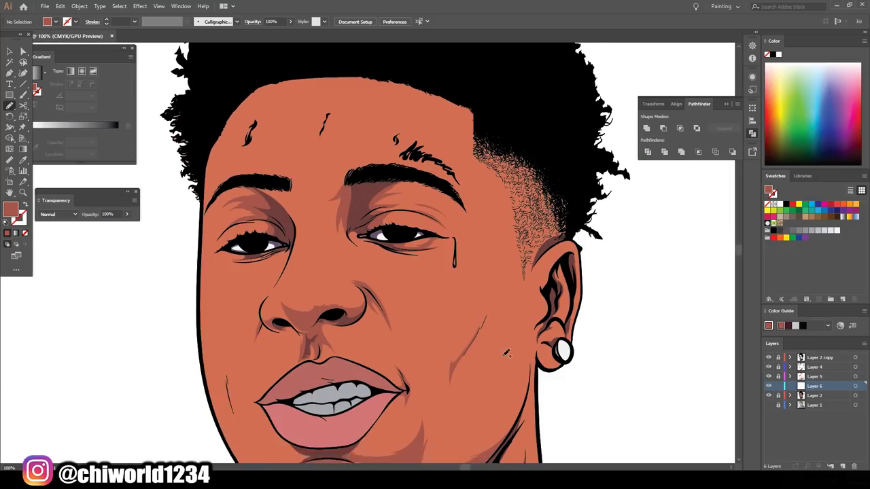
key(ctrl+minus)
double_click(10, 209)
key(Escape)
key(ctrl+equal)
key(ctrl+equal)
key(shift+x)
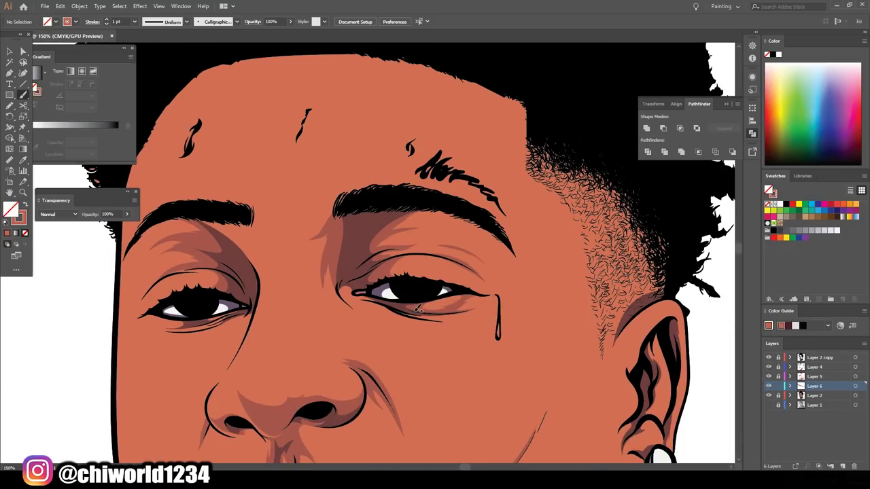
key(shift+x)
key(n)
Draw highlight shapes along the hairline and from the cheek along the chin.
drag(442, 122, 587, 160)
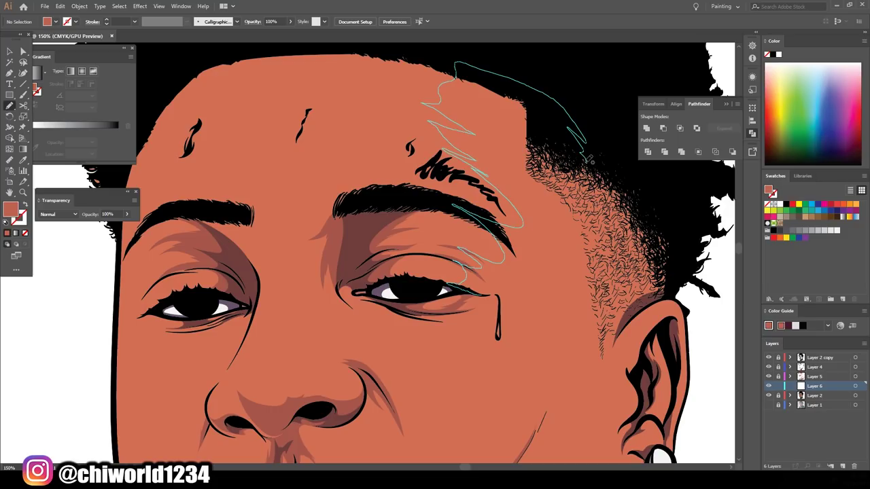
drag(518, 272, 506, 282)
scroll(476, 374, up, 2)
scroll(476, 374, left, 3)
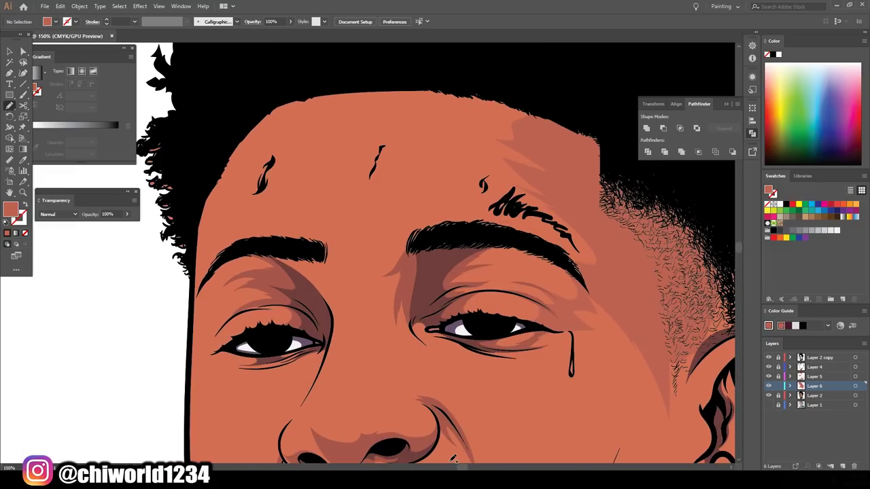
scroll(495, 256, down, 3)
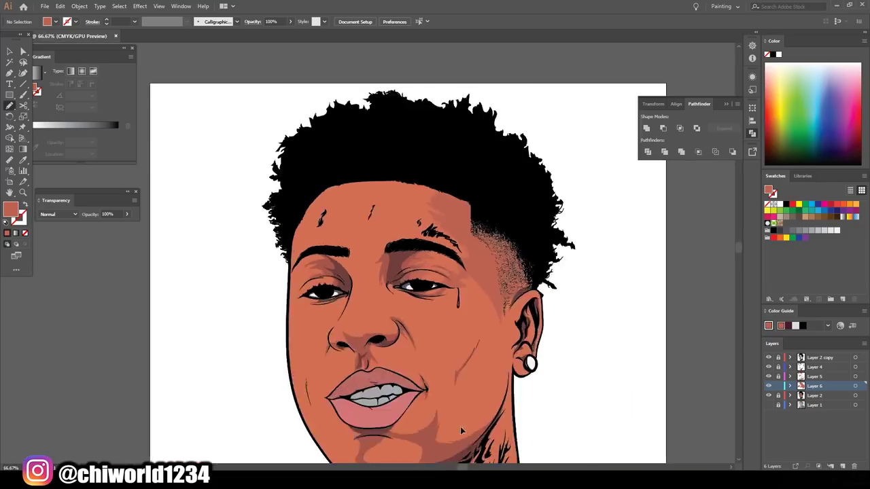
scroll(481, 165, up, 2)
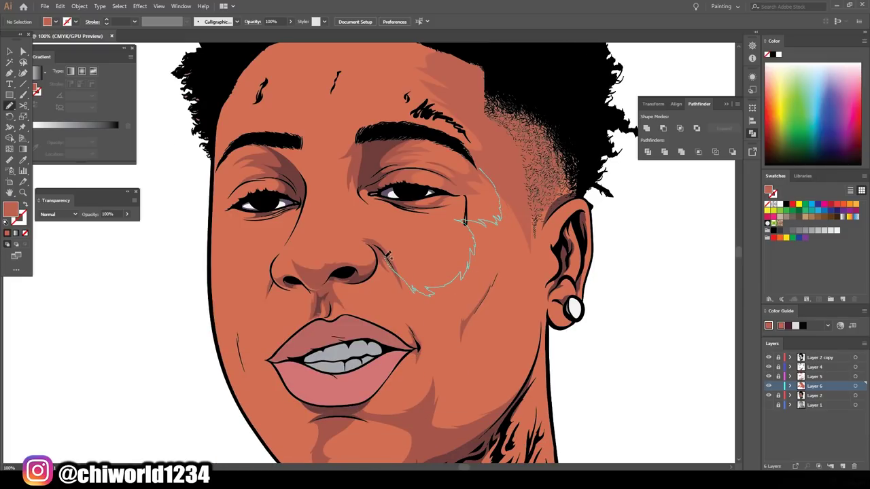
scroll(642, 368, down, 3)
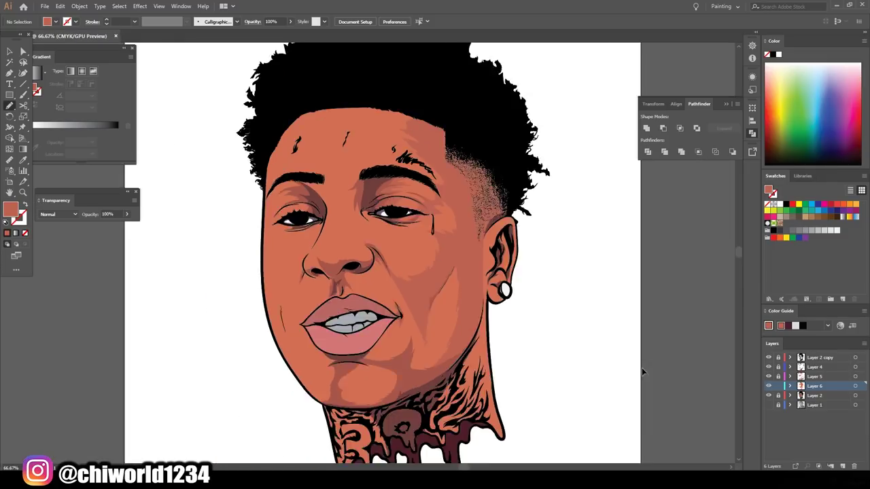
scroll(557, 298, up, 4)
drag(405, 285, 274, 392)
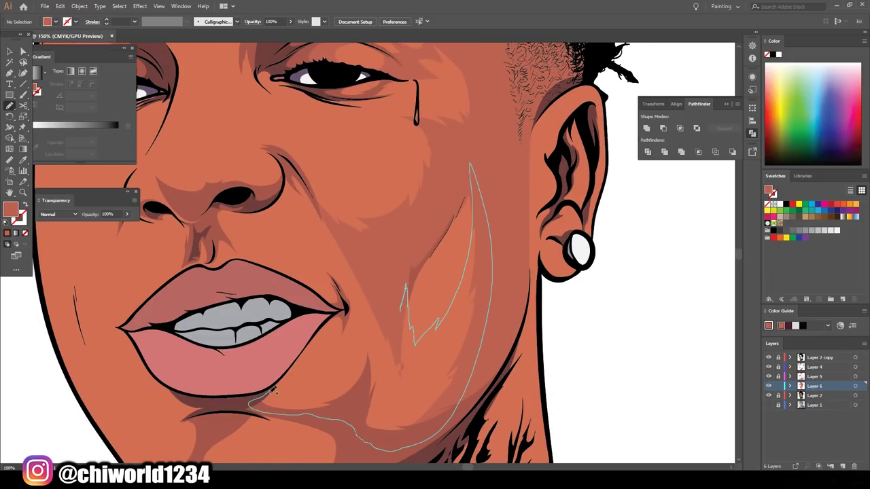
scroll(365, 325, down, 3)
scroll(488, 397, up, 5)
Draw shading shapes above the nose, beside the left eye and around the nose.
drag(342, 268, 489, 308)
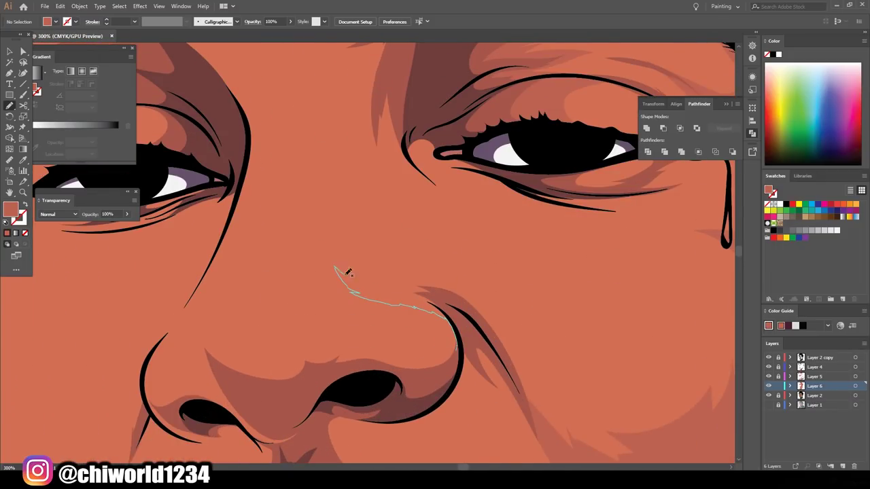
scroll(435, 385, down, 1)
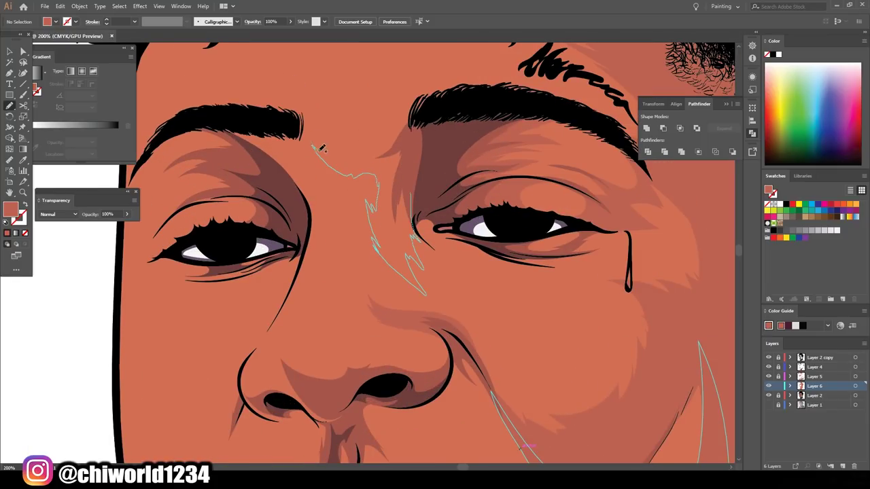
scroll(322, 148, down, 2)
scroll(567, 376, up, 2)
scroll(408, 272, up, 1)
drag(412, 252, 383, 294)
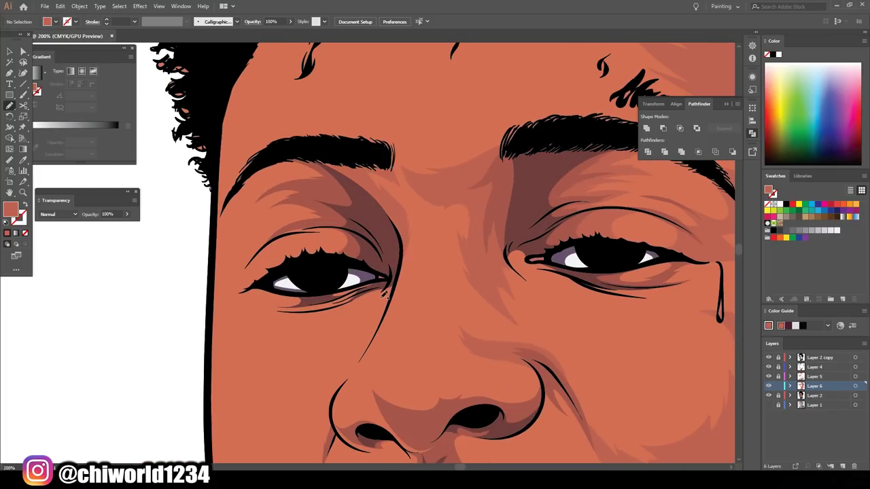
scroll(385, 294, down, 2)
scroll(504, 352, up, 2)
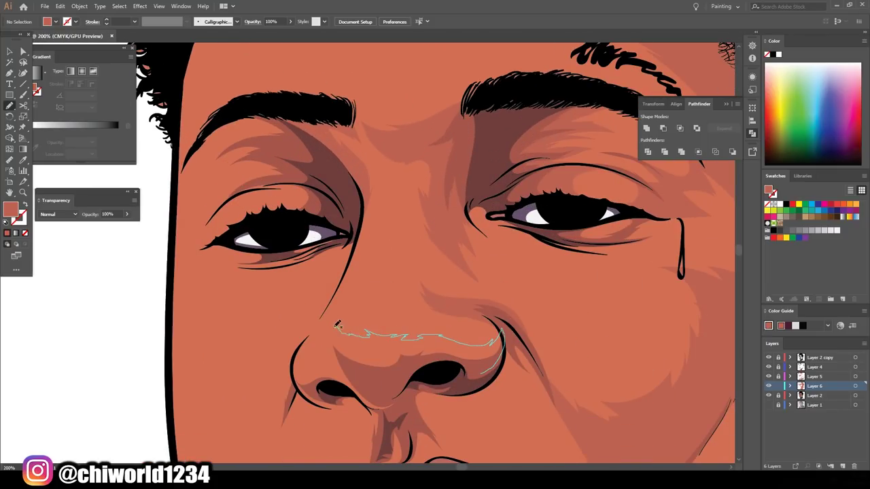
mouse_move(338, 326)
mouse_down()
mouse_move(338, 346)
mouse_move(346, 342)
mouse_up()
Add a zigzag shading shape beside the nose and shading along the cheek by the mouth.
scroll(483, 384, up, 1)
scroll(354, 371, down, 1)
scroll(347, 340, down, 2)
scroll(351, 313, up, 2)
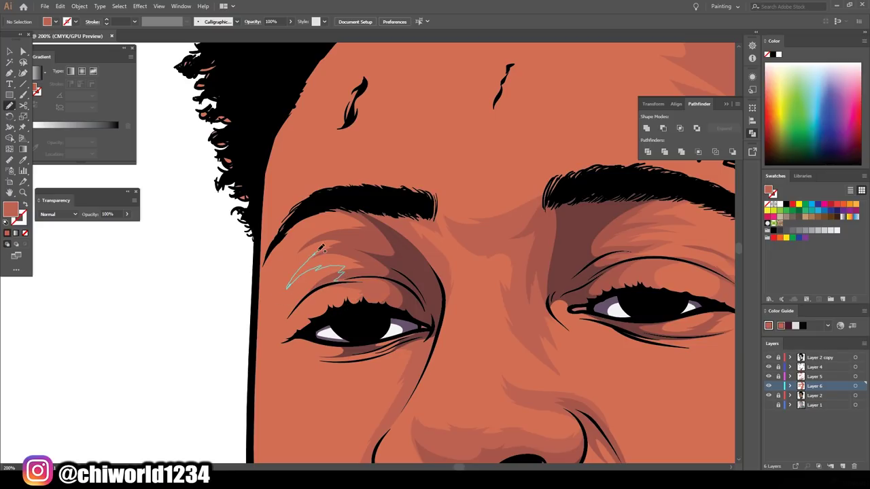
scroll(369, 211, down, 2)
scroll(437, 354, up, 3)
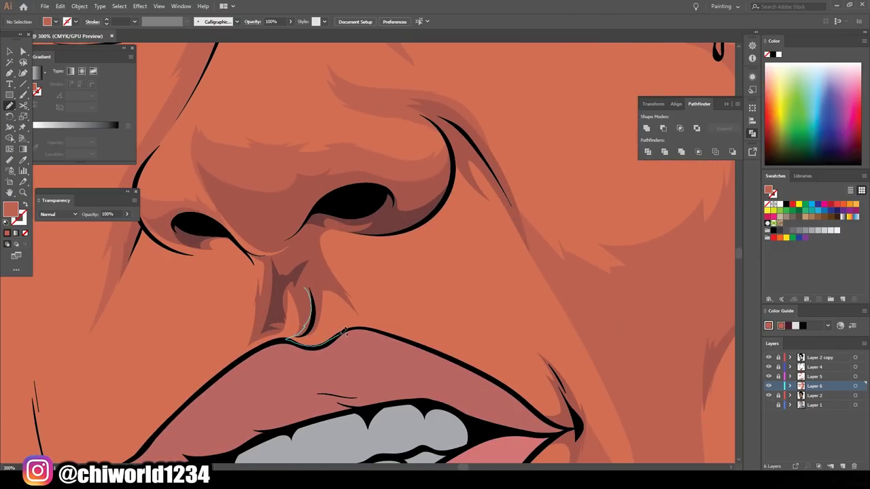
drag(382, 272, 382, 273)
scroll(382, 273, down, 2)
scroll(408, 285, up, 2)
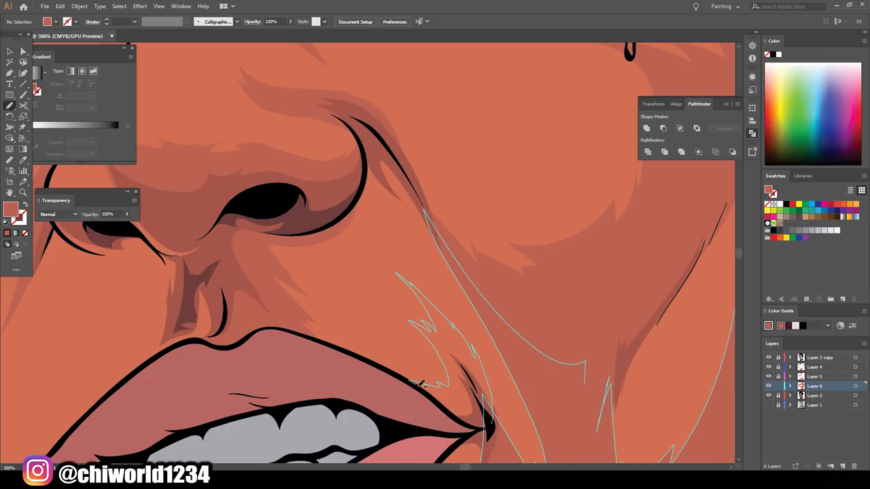
mouse_move(481, 335)
mouse_down()
mouse_move(385, 231)
mouse_move(384, 249)
mouse_move(387, 220)
mouse_up()
scroll(385, 232, down, 2)
scroll(446, 325, up, 2)
scroll(384, 249, down, 2)
scroll(399, 385, up, 2)
scroll(388, 220, down, 2)
scroll(332, 156, up, 3)
Draw a shading shape under the nose extending down toward the mouth.
drag(331, 156, 387, 163)
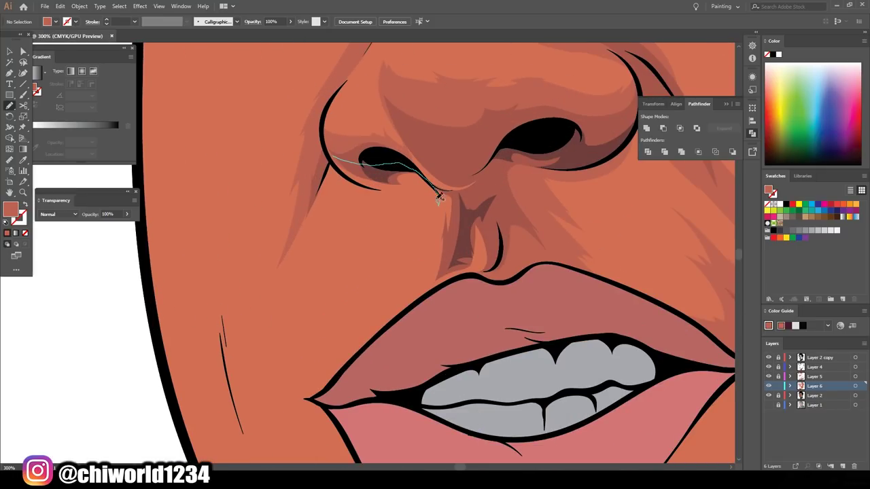
mouse_move(439, 196)
mouse_down()
mouse_move(348, 299)
mouse_move(317, 286)
mouse_move(286, 289)
mouse_up()
scroll(348, 299, down, 3)
scroll(348, 299, up, 2)
scroll(317, 286, up, 3)
scroll(330, 236, down, 1)
scroll(331, 223, up, 2)
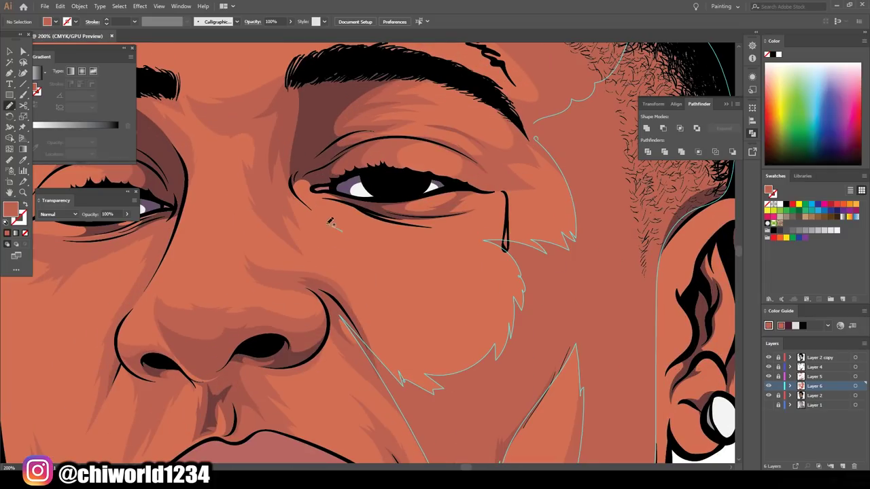
scroll(308, 193, down, 2)
scroll(389, 204, up, 2)
Undo a trial forehead stroke, then draw a dark forehead mark and shading near the mouth.
drag(389, 224, 408, 139)
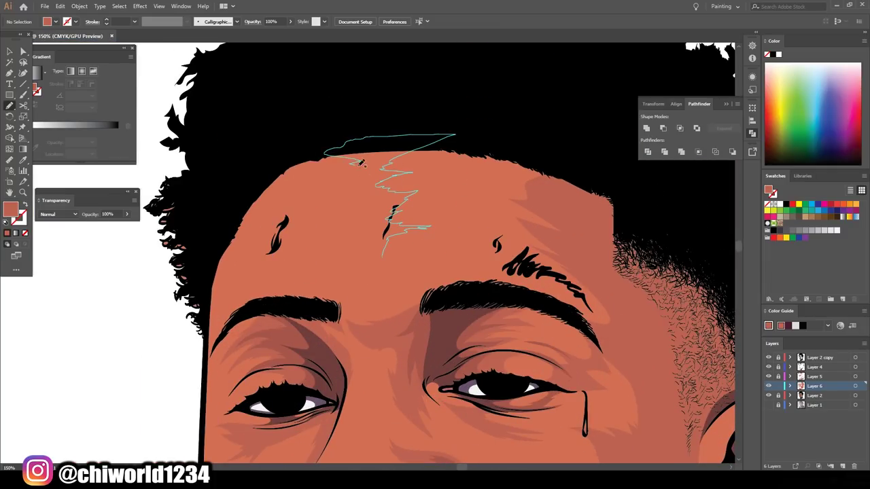
key(ctrl+z)
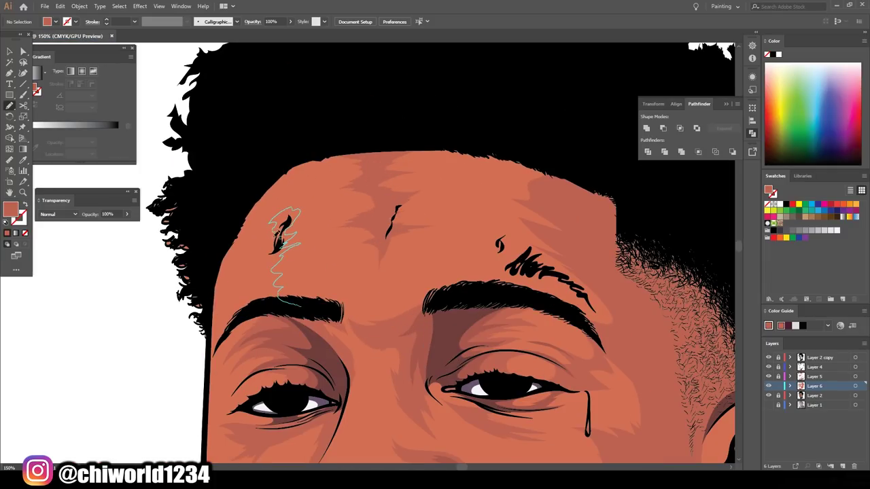
drag(299, 305, 300, 304)
scroll(299, 305, down, 4)
scroll(368, 408, up, 4)
scroll(367, 412, down, 1)
drag(437, 418, 445, 436)
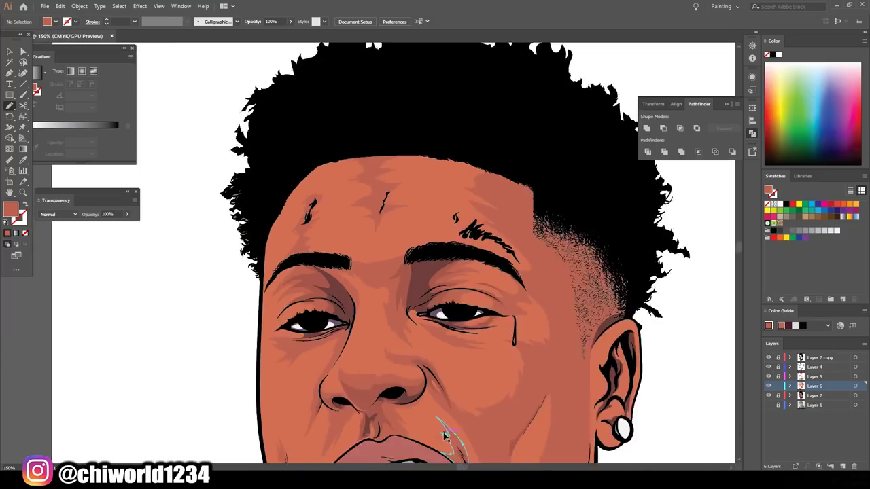
scroll(446, 436, down, 4)
scroll(479, 367, up, 4)
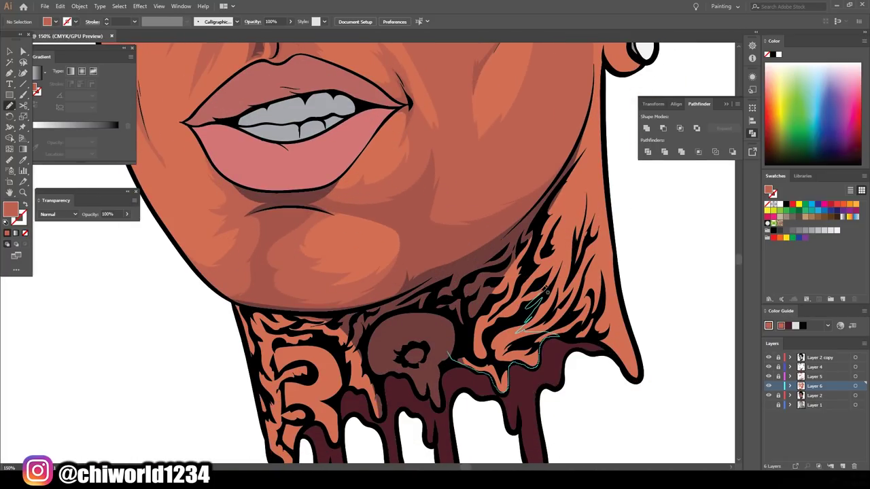
Draw dark shading on the neck extending upward.
drag(546, 290, 544, 292)
scroll(563, 387, up, 3)
drag(478, 398, 367, 231)
scroll(651, 369, down, 4)
scroll(489, 394, up, 5)
scroll(332, 430, down, 3)
Shade the ear from earlobe to top and highlight the upper ear rim.
drag(313, 418, 445, 168)
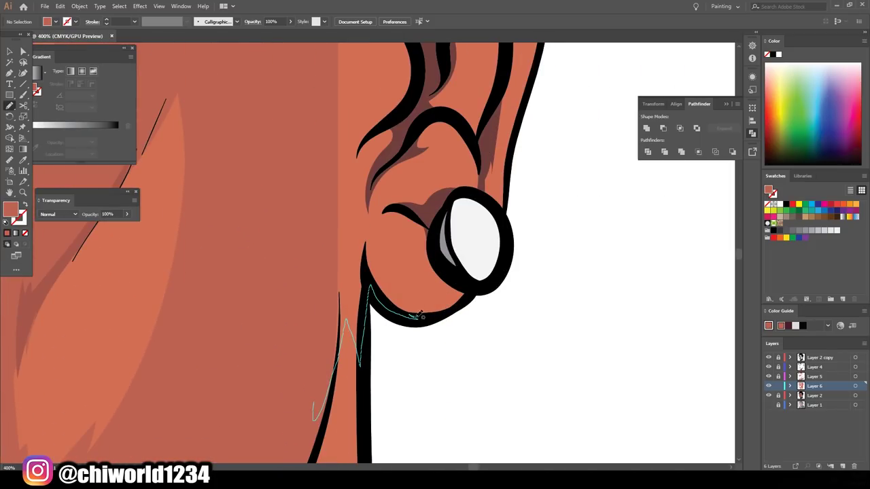
drag(420, 60, 417, 59)
scroll(418, 58, up, 5)
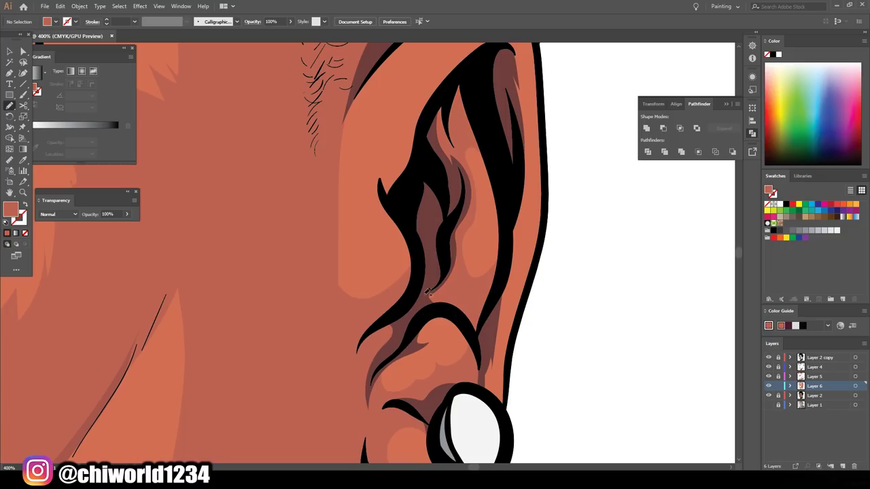
drag(398, 289, 355, 201)
scroll(365, 215, down, 3)
drag(448, 156, 401, 224)
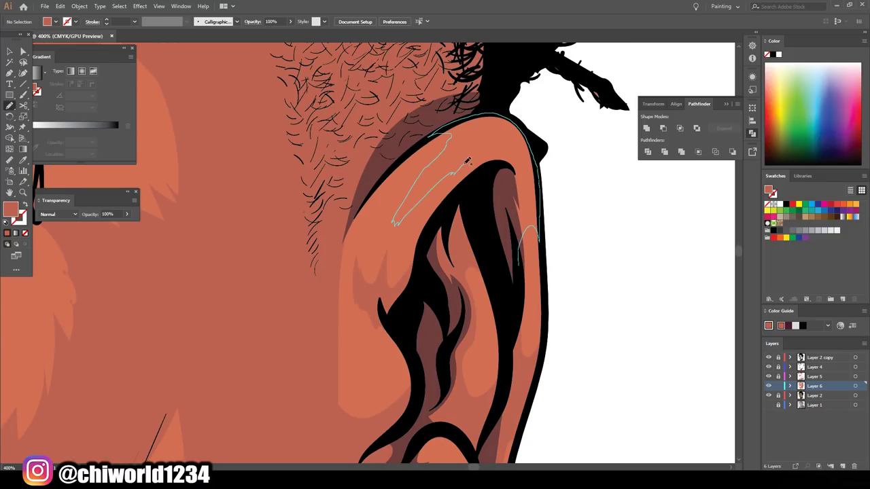
scroll(524, 376, down, 3)
scroll(524, 376, down, 3)
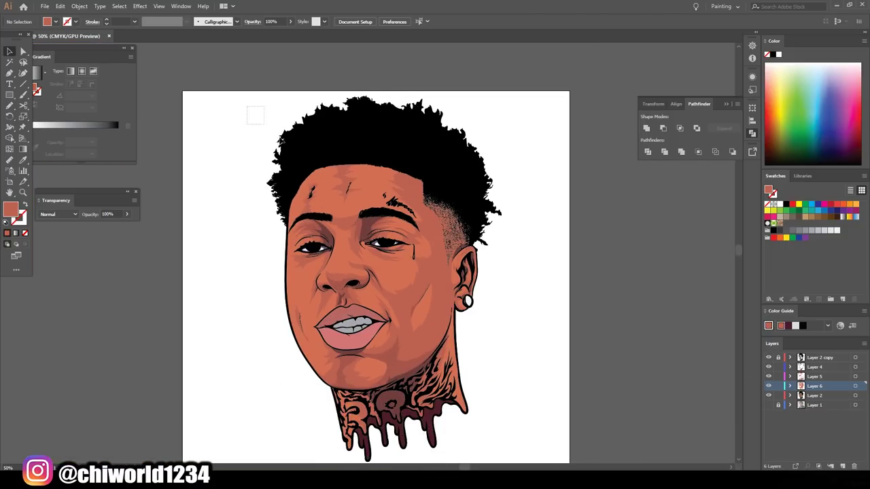
Select all artwork and, in Recolor Artwork, brighten one skin colour and warm another's hue.
key(ctrl+a)
click(60, 6)
click(225, 171)
mouse_move(662, 432)
mouse_down()
mouse_move(673, 437)
mouse_move(667, 433)
mouse_up()
click(676, 336)
click(663, 417)
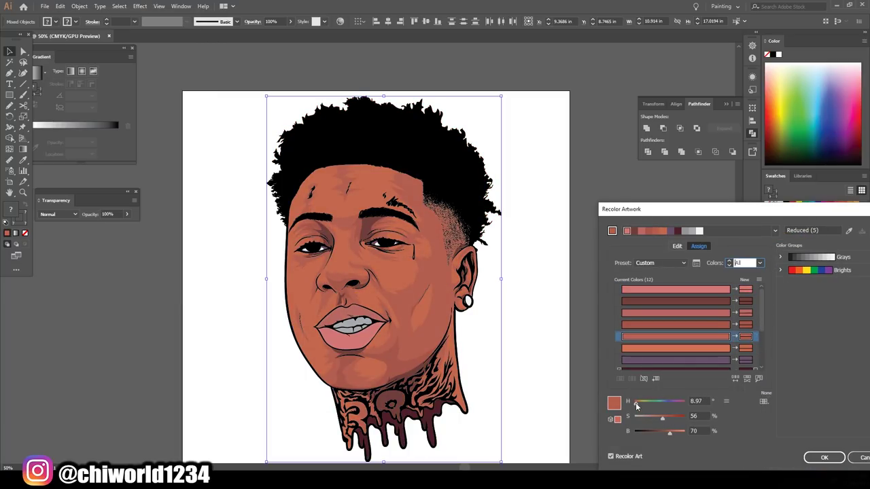
drag(638, 406, 637, 409)
Darken the neck and lower-face colour and tweak the top orange skin tone's saturation and brightness.
click(677, 324)
drag(671, 432, 637, 405)
scroll(676, 326, down, 2)
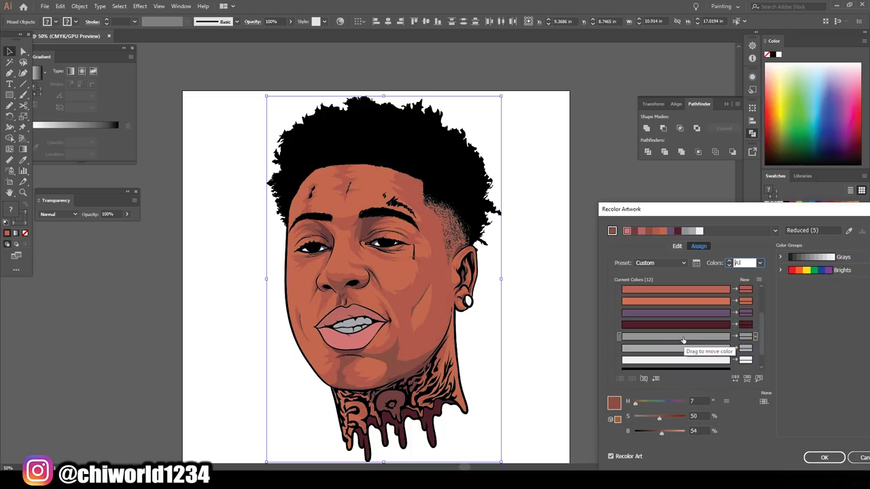
click(676, 301)
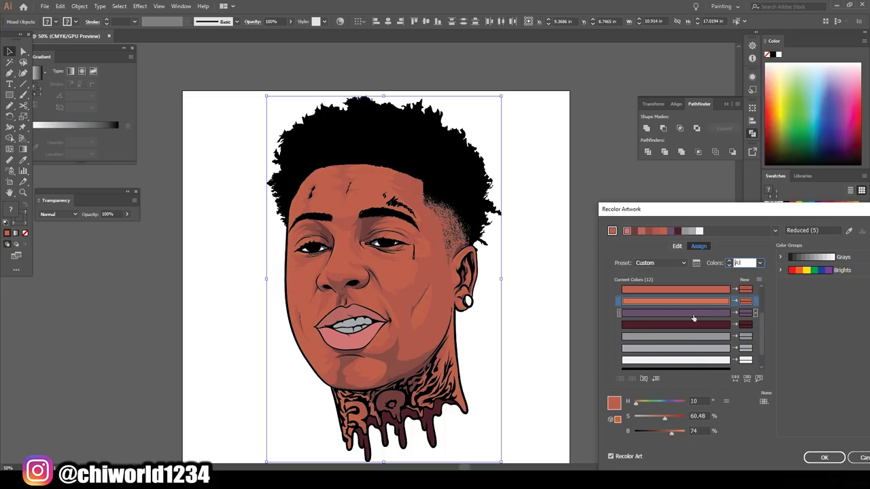
click(676, 289)
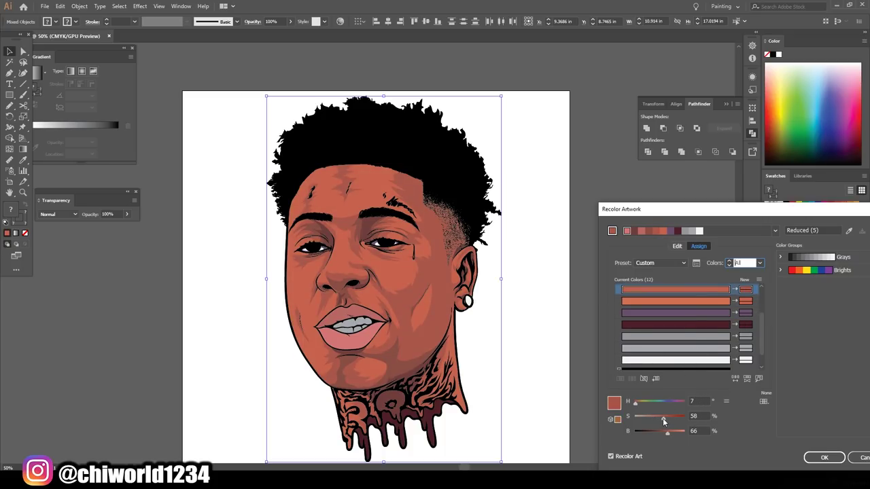
drag(667, 432, 666, 421)
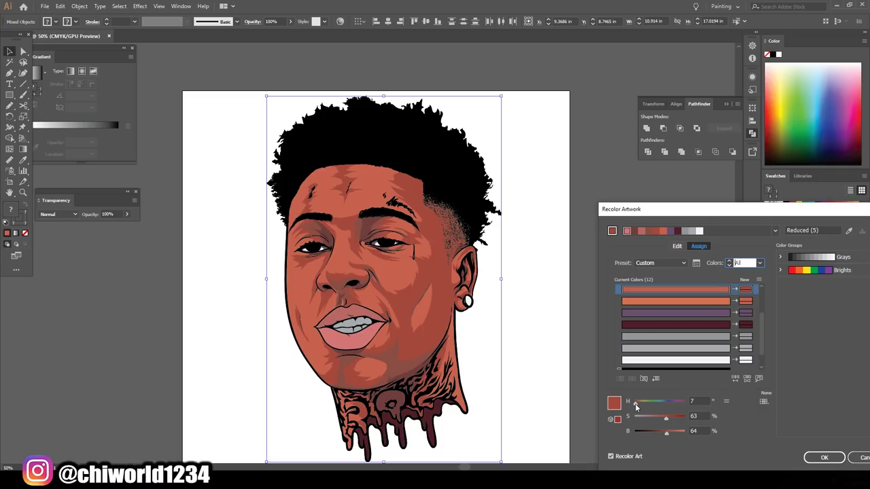
Lower the orange tone's hue, make it lighter and softer, then apply the recoloured skin tones.
key(Up)
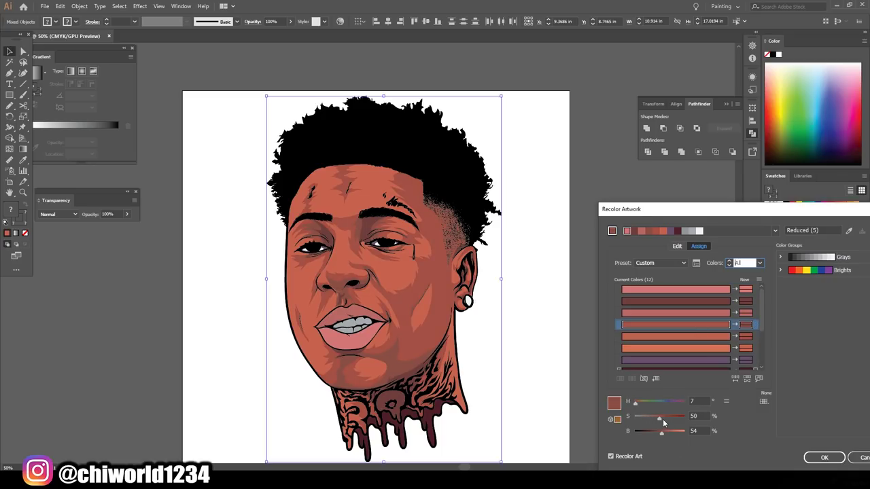
key(Up)
key(Up)
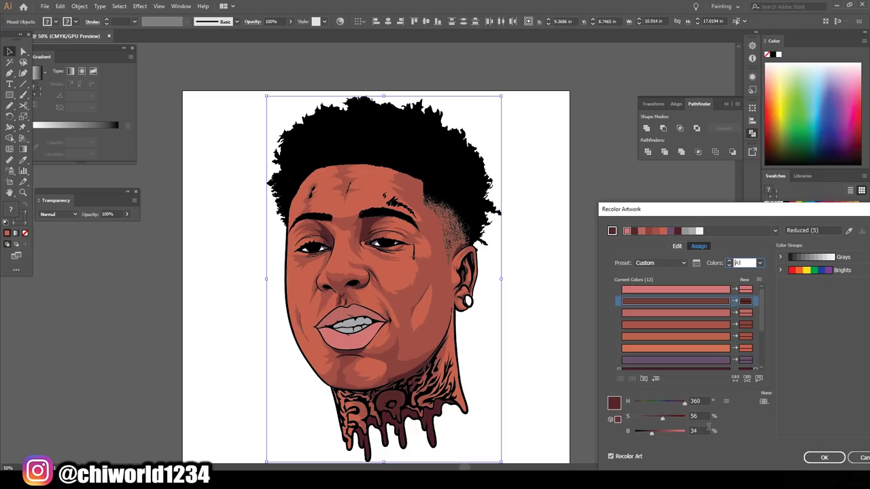
key(Down)
key(Down)
key(Down)
click(638, 404)
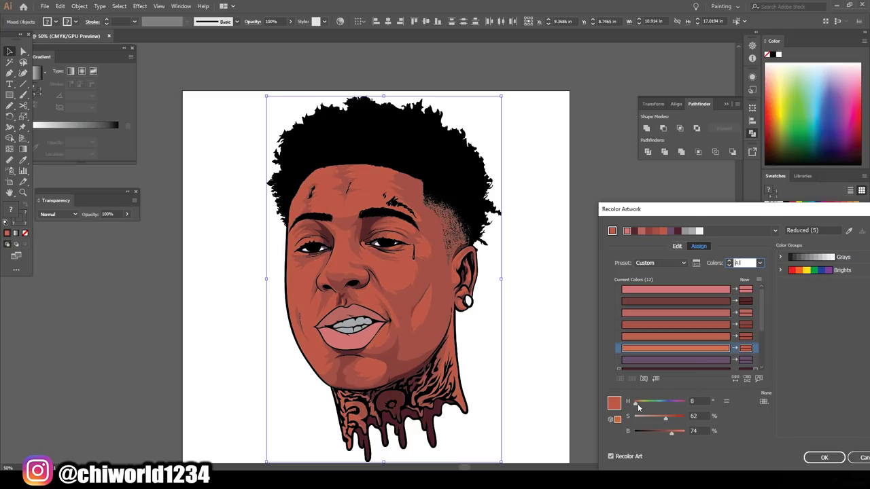
click(663, 420)
click(638, 404)
key(Return)
key(ctrl+equal)
Nudge the whole portrait's colour balance slightly with Adjust Color Balance, raising black a little.
click(701, 364)
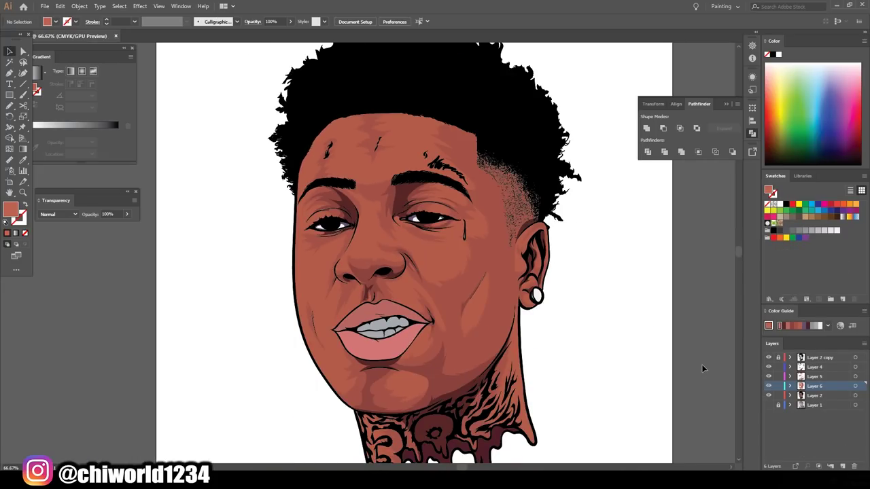
key(ctrl+a)
key(ctrl+minus)
key(ctrl+1)
click(60, 6)
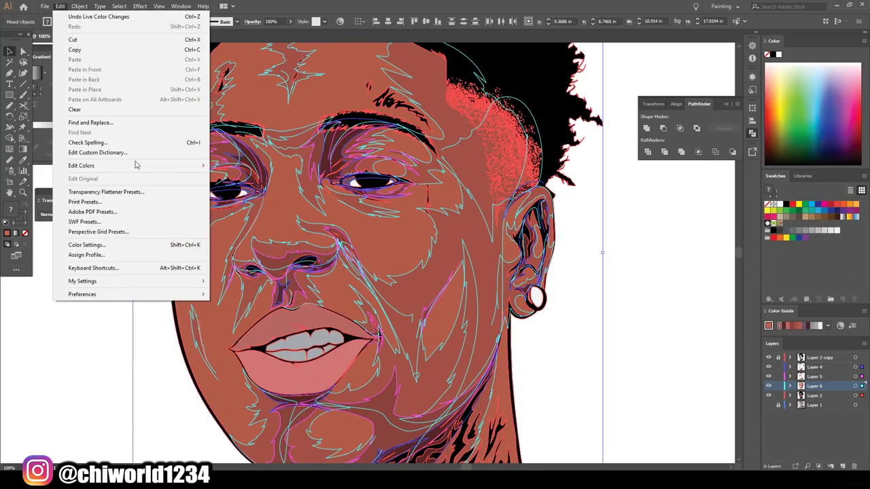
click(238, 180)
mouse_move(84, 81)
mouse_down()
mouse_move(85, 67)
mouse_move(85, 95)
mouse_up()
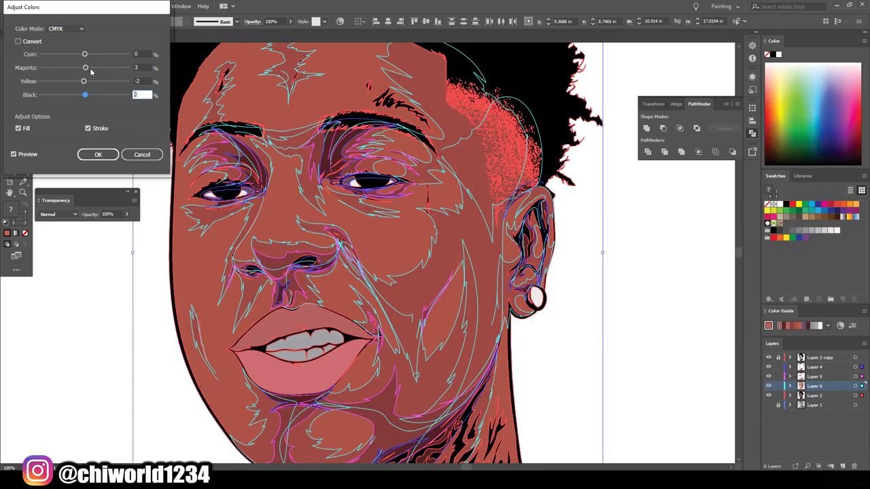
drag(84, 53, 89, 55)
click(98, 154)
Isolate the lips group for editing and zoom back in on the face.
key(ctrl+0)
scroll(414, 355, up, 5)
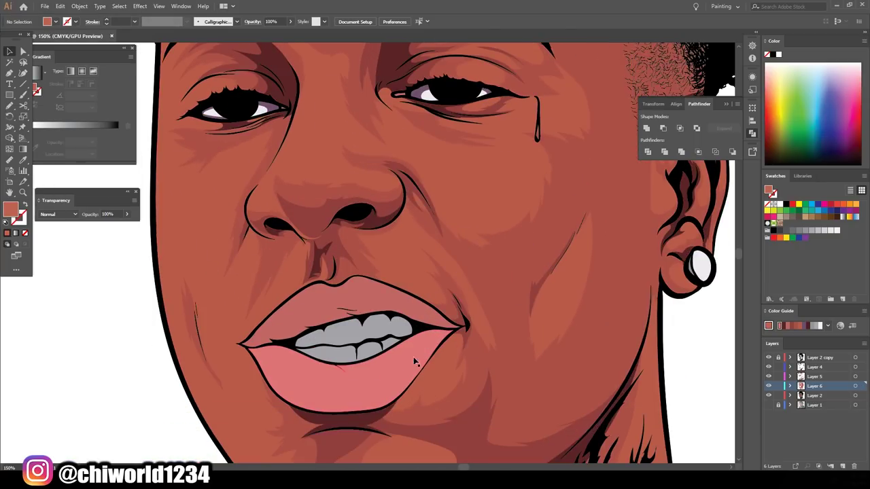
double_click(414, 356)
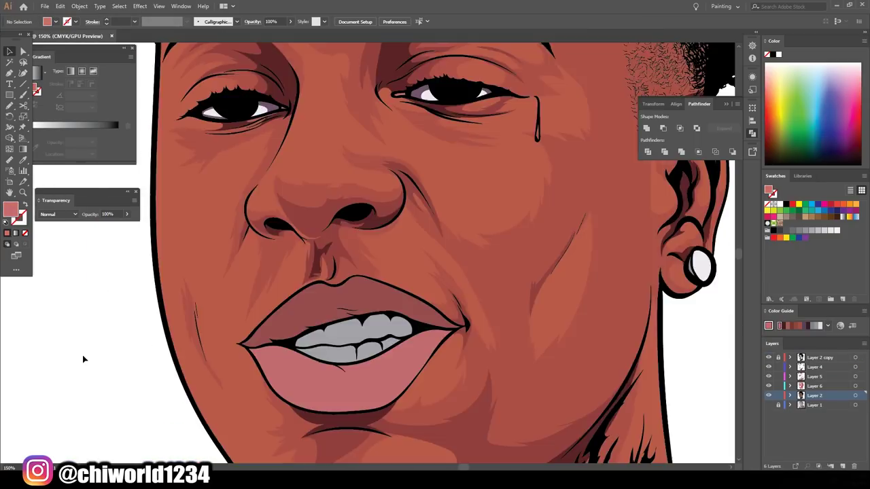
key(ctrl+0)
key(ctrl+plus)
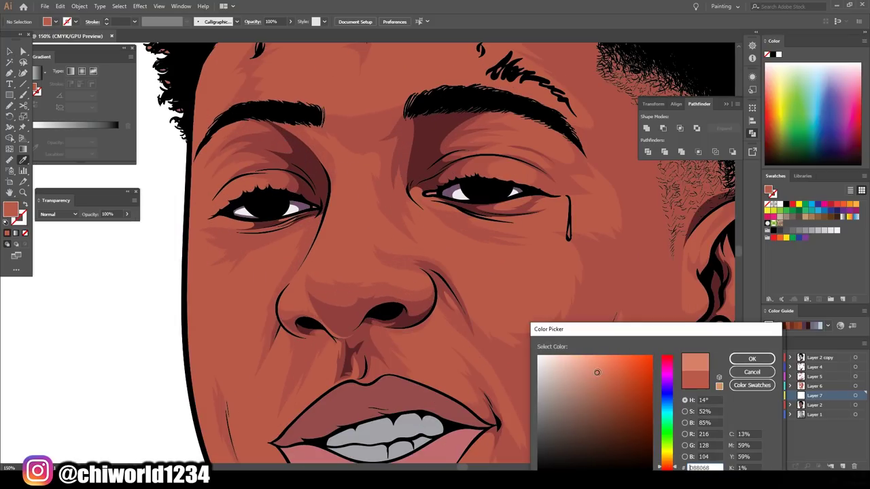
With the Blob Brush in light coral, paint highlights under the eye, beside the nose, eyelid and chin.
click(752, 358)
key(shift+b)
drag(424, 277, 348, 262)
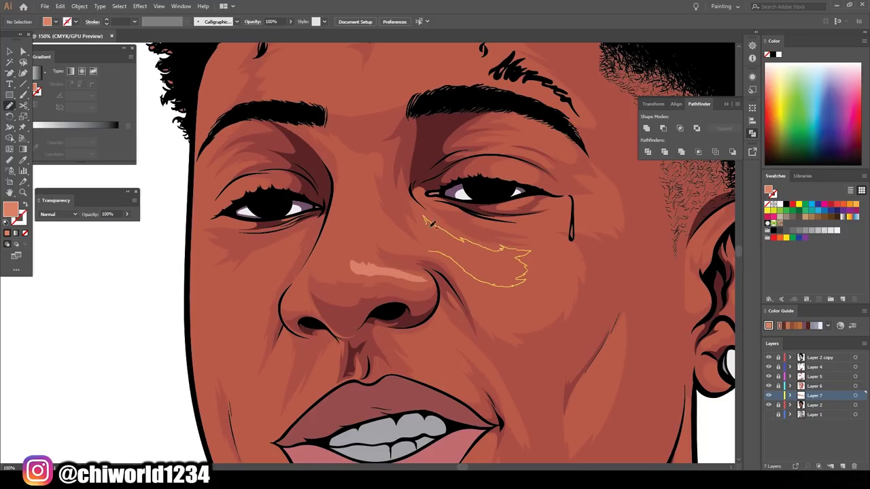
drag(432, 224, 428, 221)
key(ctrl+minus)
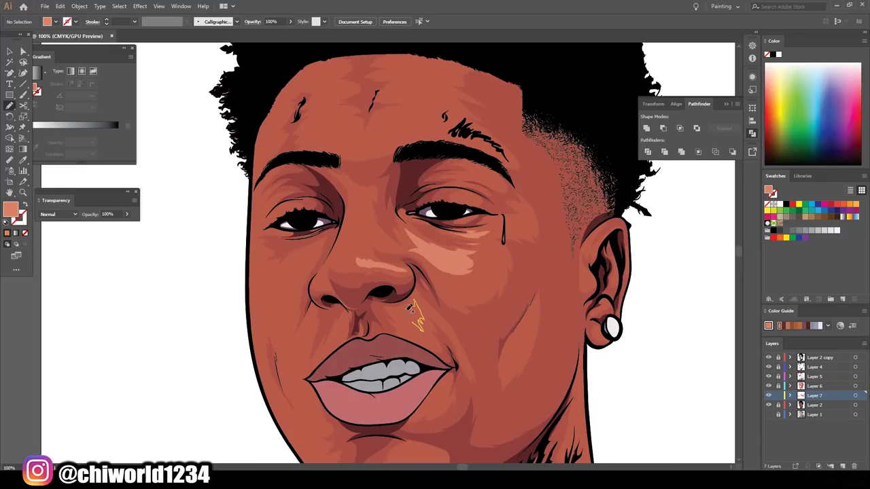
drag(410, 307, 410, 306)
mouse_move(461, 199)
mouse_down()
mouse_move(467, 195)
mouse_move(449, 151)
mouse_move(424, 163)
mouse_up()
scroll(467, 163, up, 2)
scroll(423, 163, down, 5)
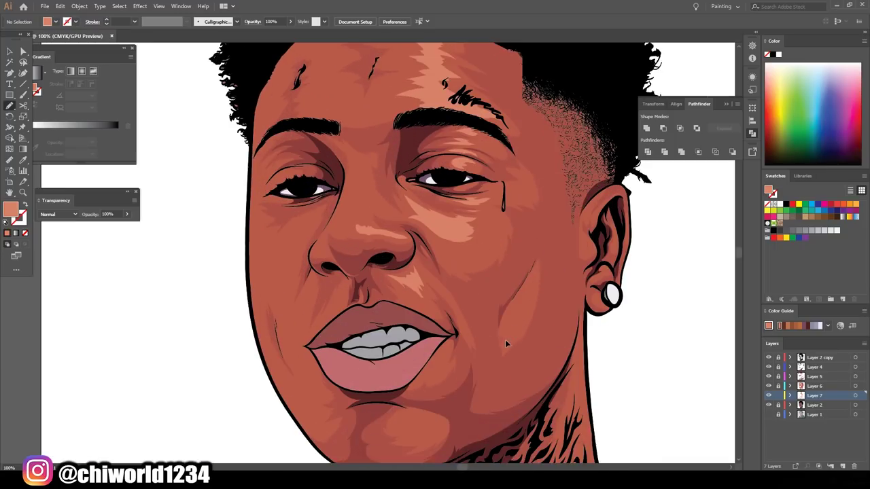
drag(443, 327, 439, 342)
drag(404, 388, 405, 389)
Paint coral highlights on the ear's inner ridge, lobe, outer rim and upper inner ear.
key(ctrl+0)
scroll(534, 392, up, 5)
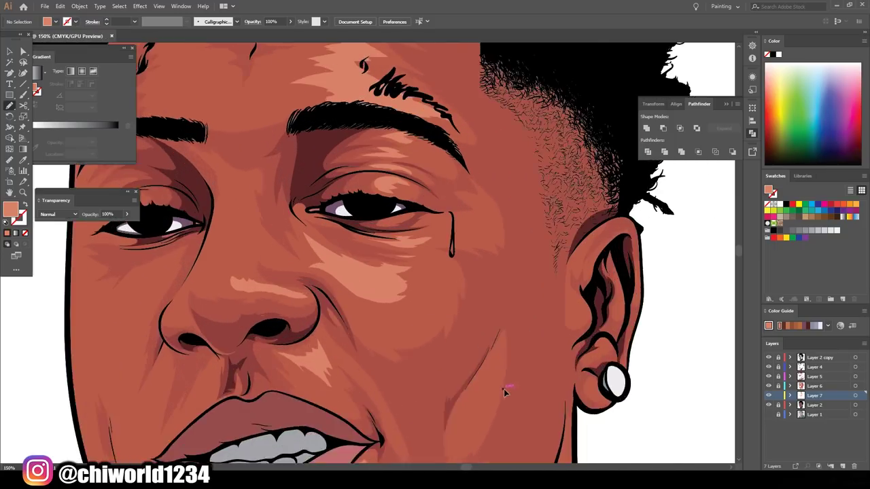
scroll(524, 272, up, 2)
drag(584, 297, 586, 244)
drag(575, 322, 542, 352)
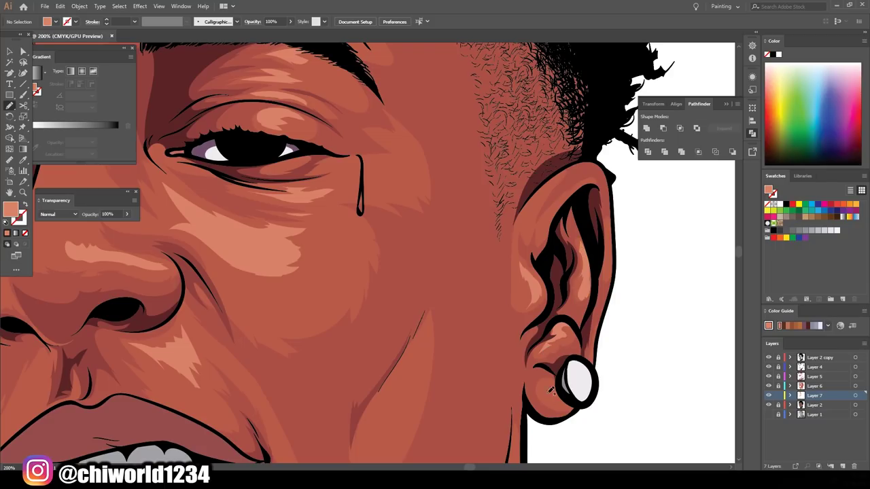
drag(615, 224, 610, 270)
drag(561, 176, 529, 213)
key(ctrl+0)
scroll(630, 358, up, 1)
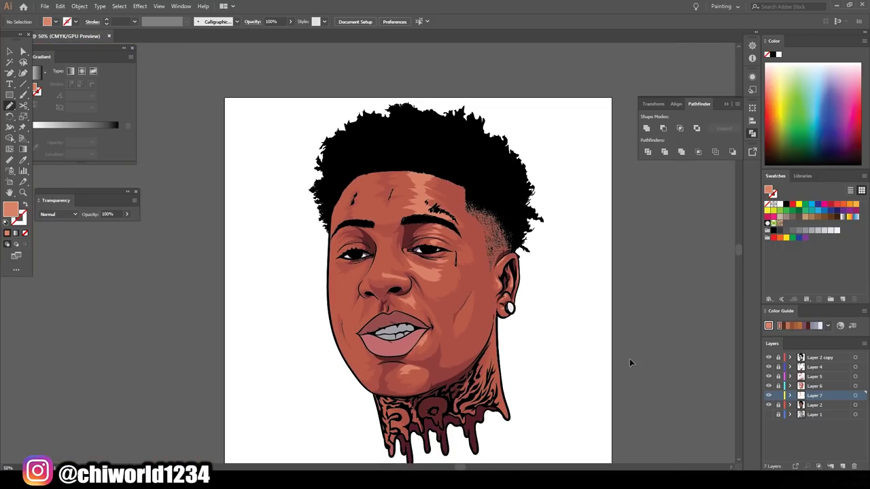
scroll(598, 369, up, 2)
scroll(638, 383, up, 1)
scroll(637, 383, up, 1)
Switch to light pink and paint highlights on the nose, cheek and along the jaw edge.
click(582, 337)
key(Return)
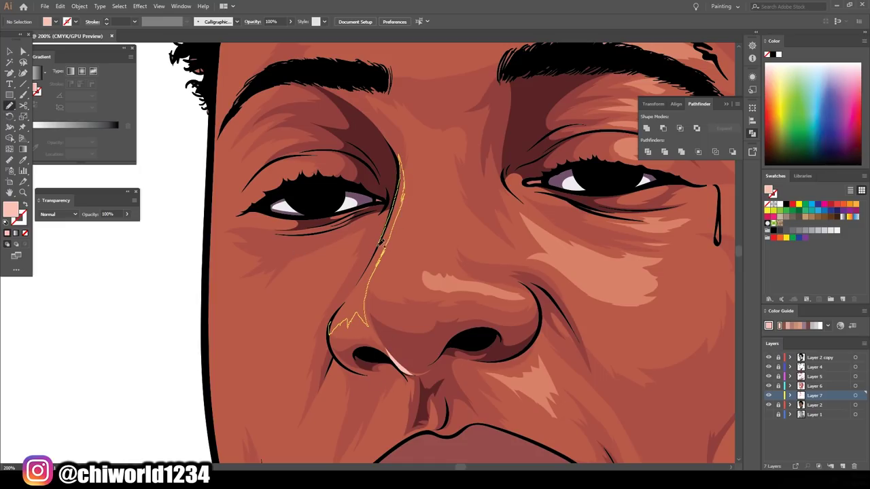
key(ctrl+0)
scroll(462, 158, up, 3)
scroll(462, 158, down, 1)
scroll(463, 159, up, 2)
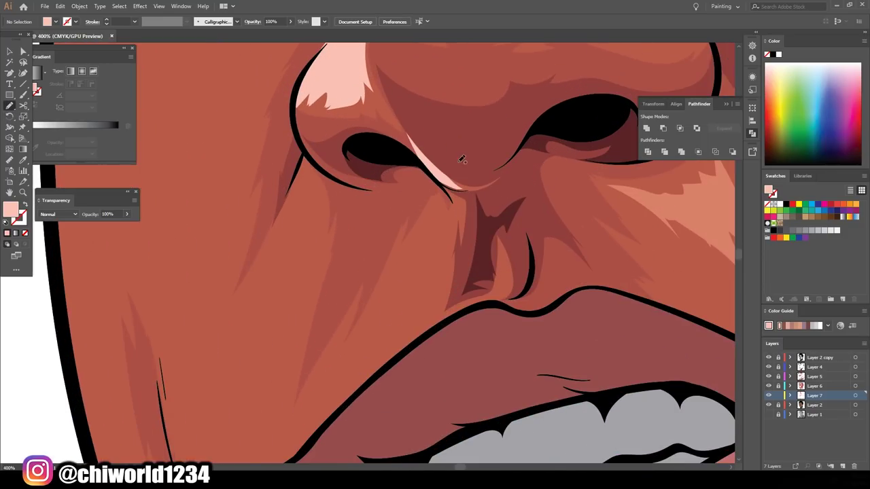
drag(422, 280, 391, 326)
key(ctrl+0)
scroll(447, 338, up, 2)
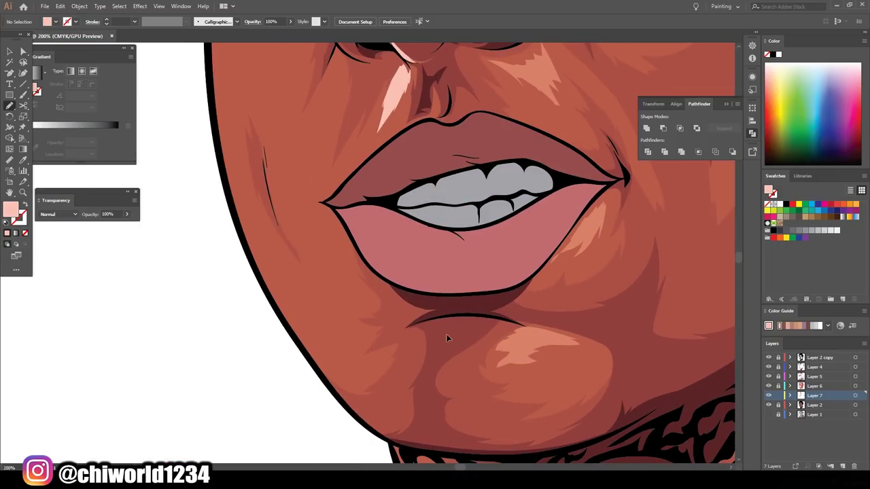
drag(287, 272, 288, 270)
drag(399, 354, 296, 333)
Paint pink highlights up the cheek, along the left cheek edge, around the left eye and forehead.
scroll(296, 333, down, 2)
scroll(310, 249, up, 2)
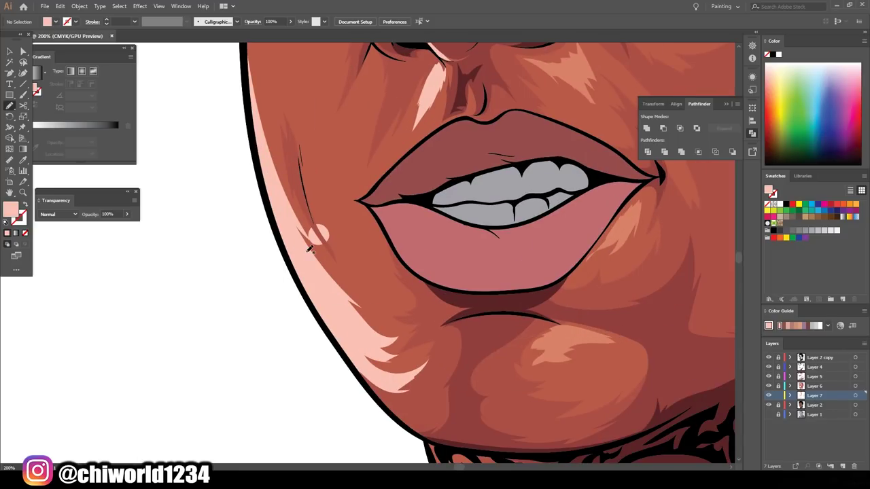
drag(343, 217, 262, 68)
scroll(286, 170, down, 2)
scroll(320, 285, up, 2)
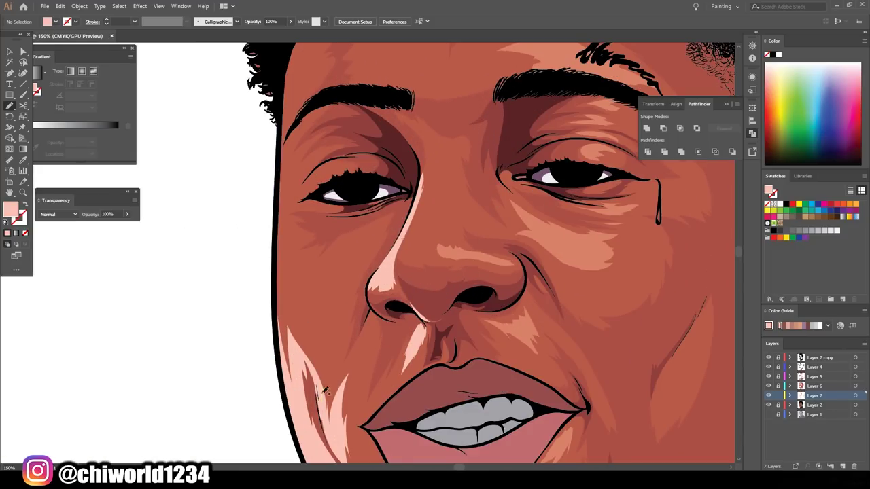
drag(326, 391, 307, 280)
drag(294, 216, 285, 178)
scroll(286, 178, down, 2)
scroll(409, 429, up, 2)
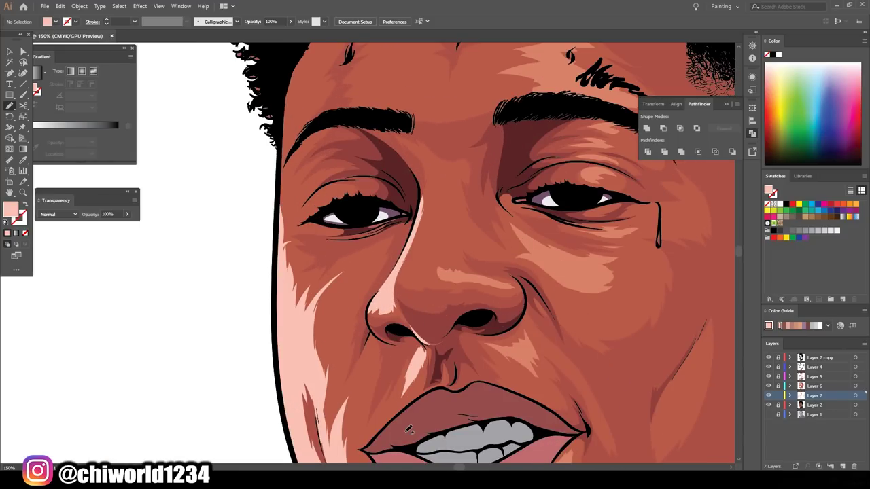
drag(314, 234, 286, 240)
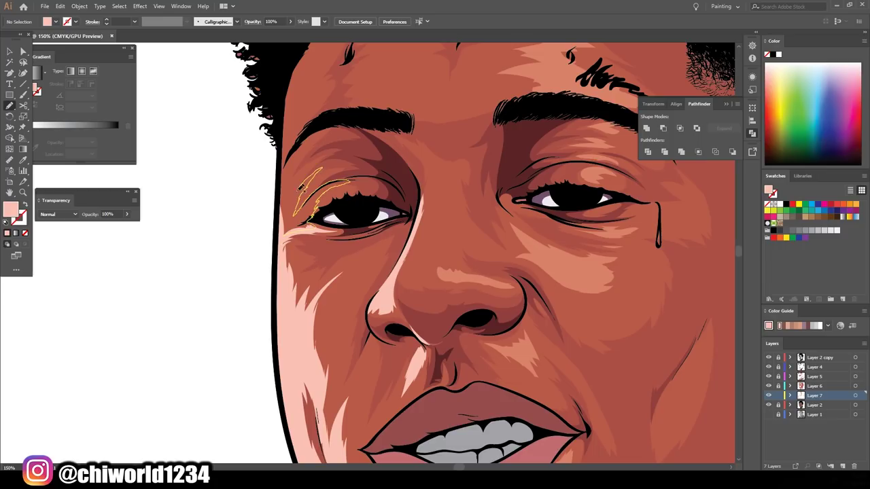
drag(301, 188, 299, 190)
scroll(392, 362, down, 2)
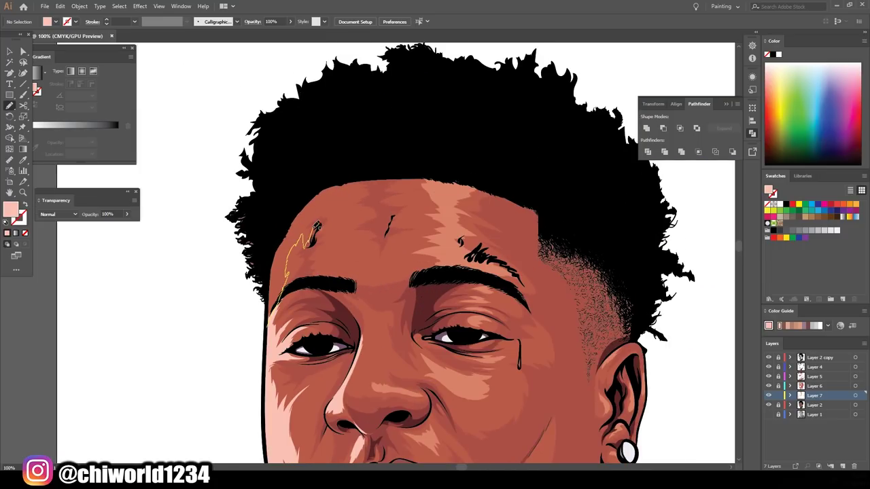
drag(316, 226, 326, 185)
Add pink highlights left of the lips and beside the cheek, then review the shaded face.
scroll(446, 399, down, 3)
scroll(445, 380, up, 2)
scroll(438, 307, up, 2)
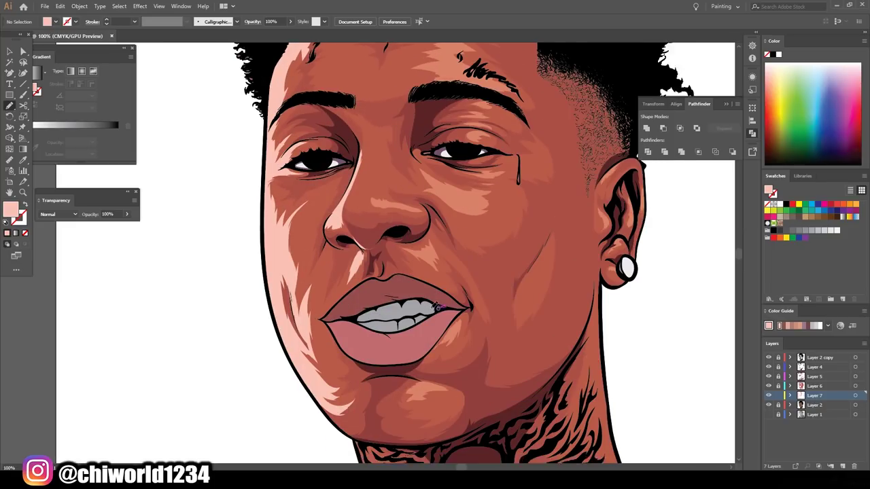
scroll(438, 308, up, 2)
scroll(438, 308, up, 1)
mouse_move(270, 284)
mouse_down()
mouse_move(250, 351)
mouse_move(253, 343)
mouse_up()
scroll(252, 343, down, 3)
scroll(251, 326, up, 2)
scroll(252, 312, up, 1)
drag(294, 242, 235, 303)
scroll(235, 303, down, 3)
scroll(340, 272, up, 2)
scroll(396, 449, down, 3)
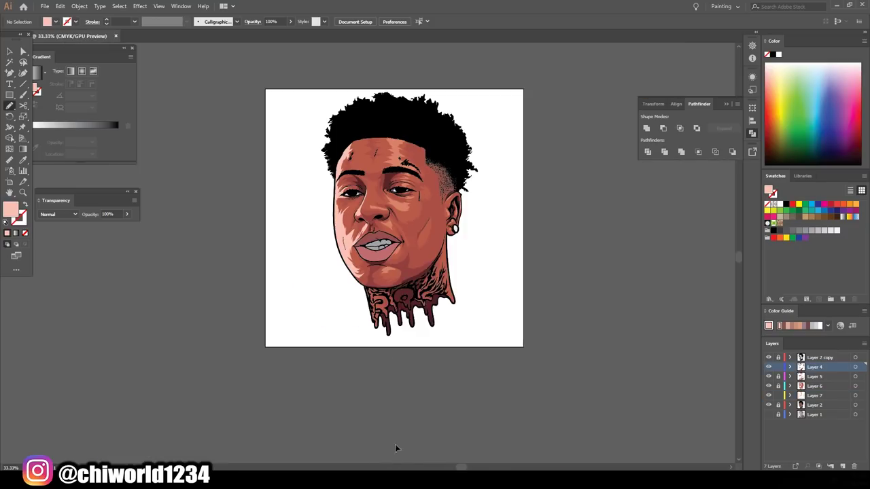
scroll(381, 299, up, 3)
scroll(370, 297, up, 1)
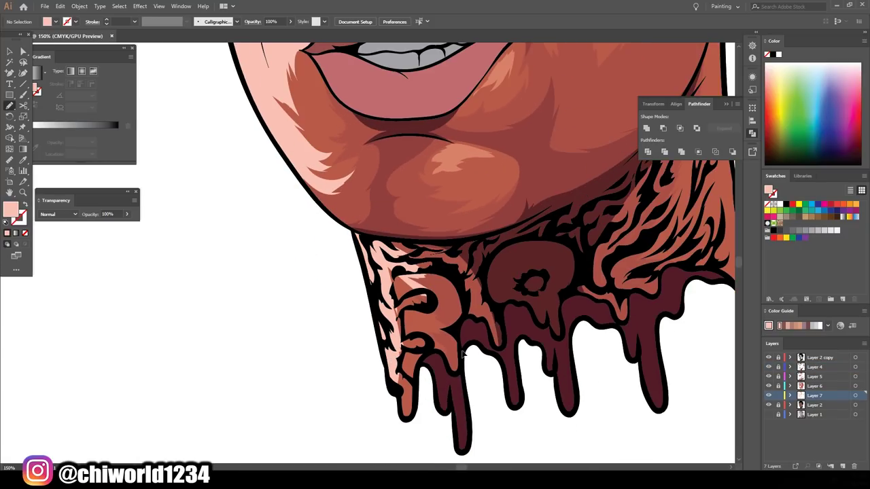
scroll(476, 340, down, 3)
scroll(507, 325, down, 1)
scroll(504, 330, up, 2)
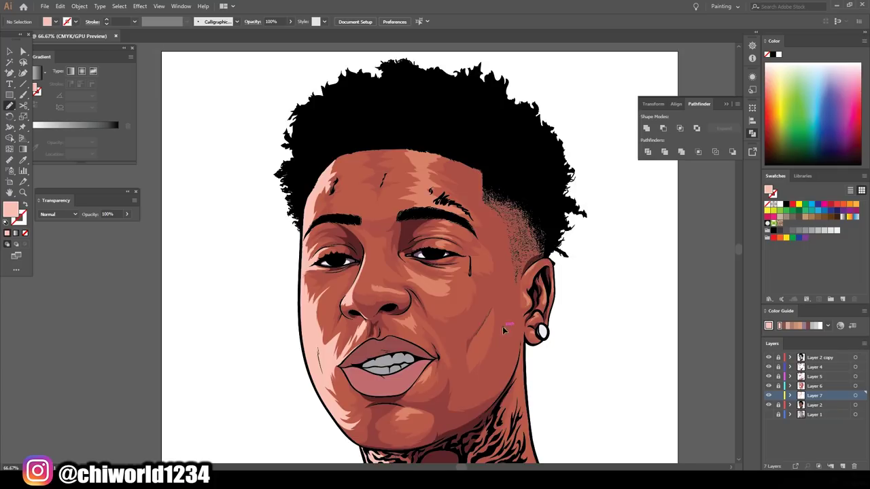
scroll(504, 331, down, 2)
Sample the upper lip colour, pick a darker shade, and paint a dark stroke on the upper lip.
scroll(380, 353, up, 5)
key(i)
click(408, 238)
double_click(11, 209)
click(667, 365)
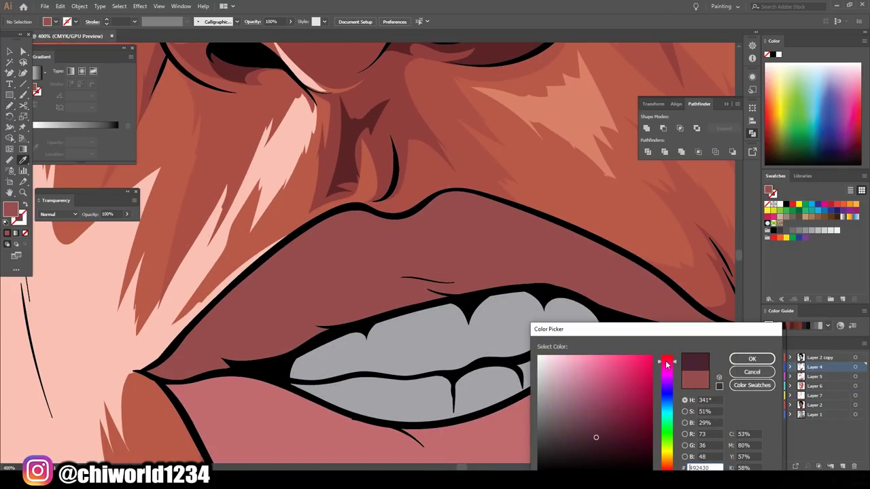
click(752, 358)
key(b)
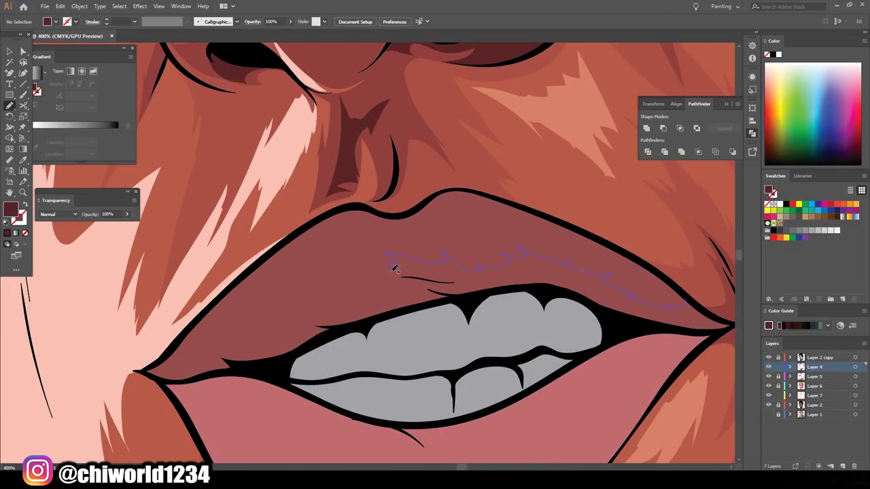
drag(155, 368, 151, 371)
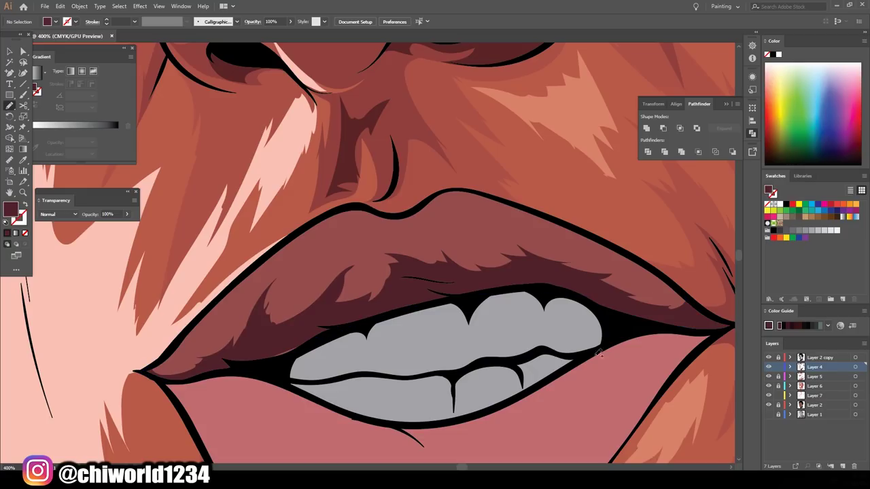
Choose a lighter lip colour and paint lighter shading shapes along the lower lip.
scroll(357, 164, down, 2)
scroll(429, 351, up, 2)
double_click(10, 209)
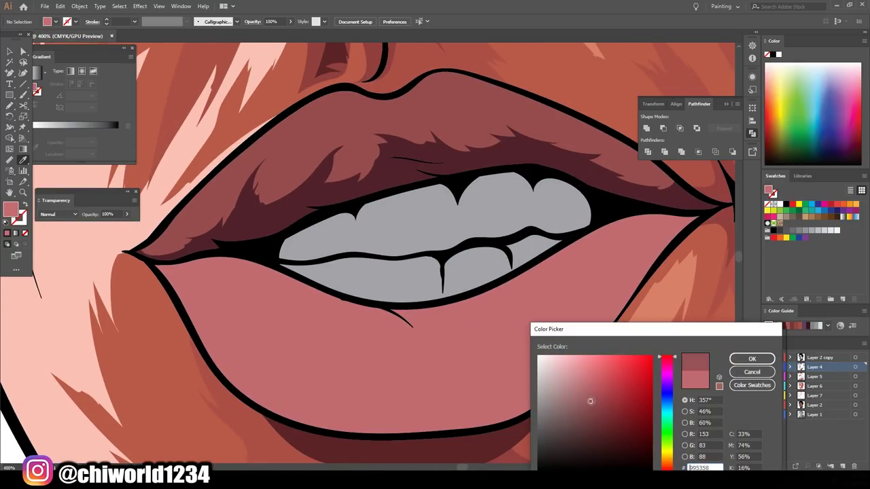
click(591, 403)
click(752, 359)
mouse_move(649, 212)
mouse_down()
mouse_move(443, 301)
mouse_move(257, 270)
mouse_up()
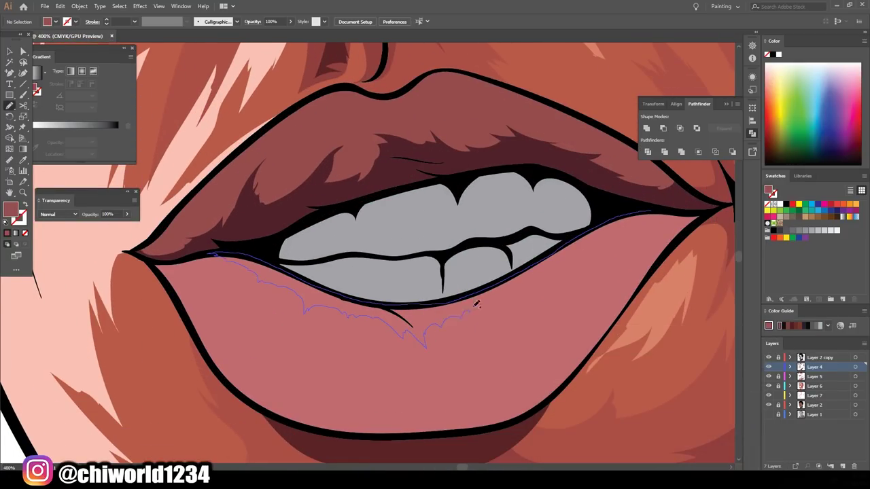
drag(477, 303, 478, 305)
scroll(380, 252, down, 1)
key(v)
Paint another lighter band across the lower lip.
double_click(11, 209)
key(Escape)
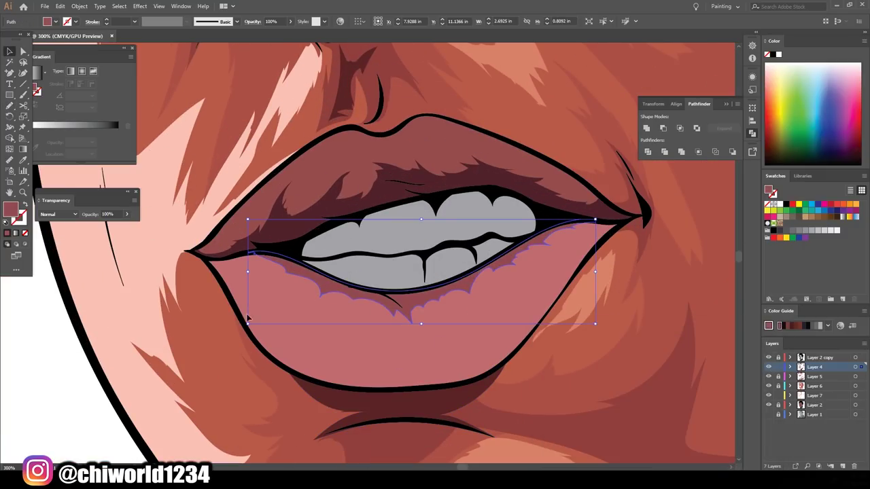
key(ctrl+plus)
key(ctrl+shift+a)
key(b)
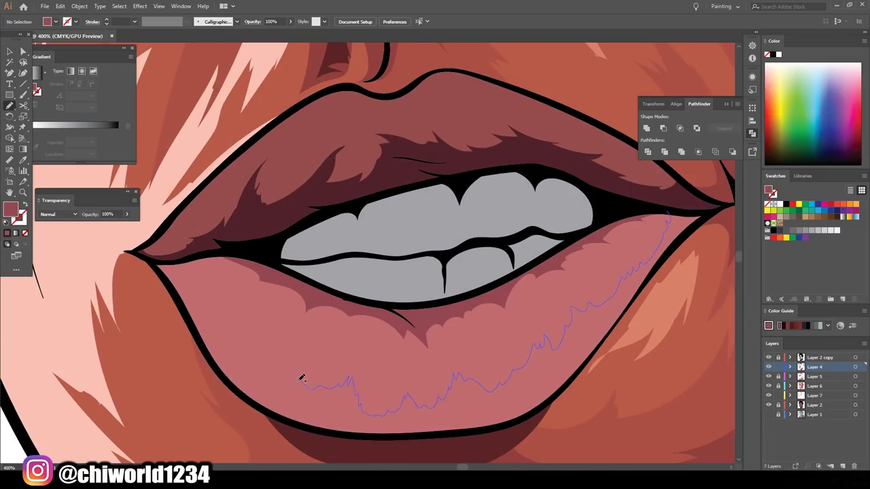
drag(583, 358, 663, 245)
key(ctrl+0)
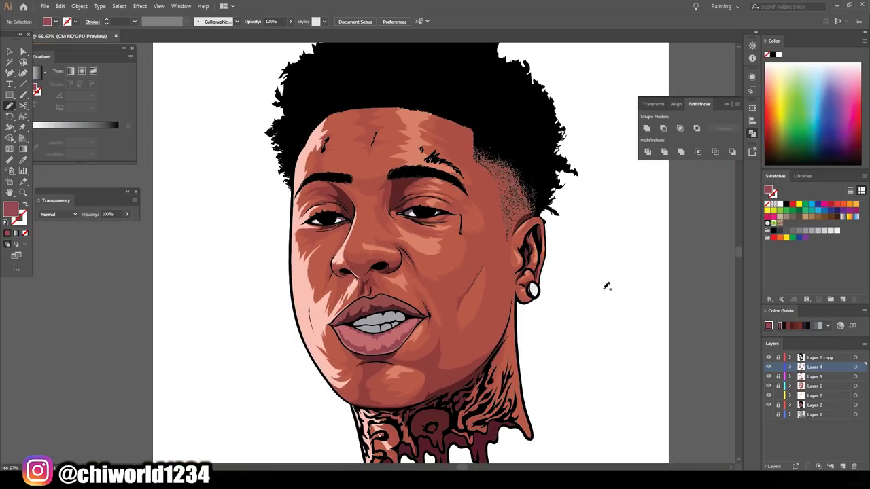
Paint dark reddish shading along the upper lip.
scroll(399, 171, up, 5)
key(ctrl+0)
scroll(442, 340, up, 3)
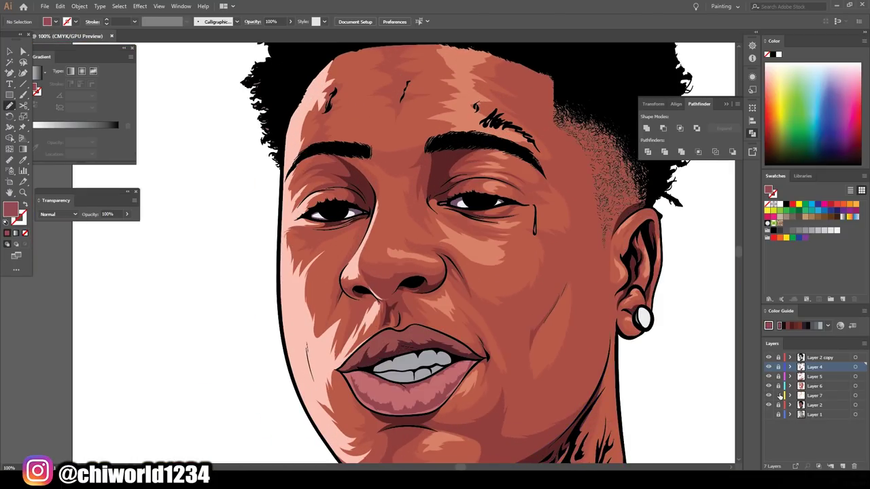
scroll(408, 326, up, 3)
scroll(215, 269, up, 2)
double_click(769, 325)
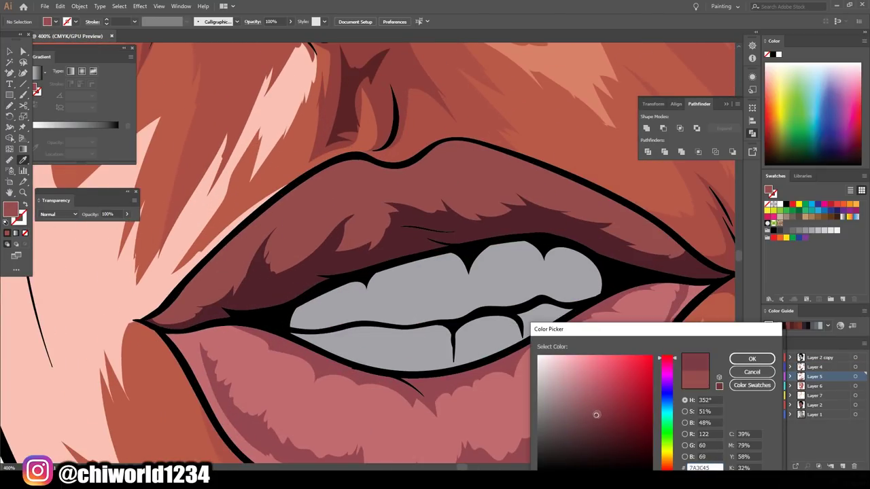
click(752, 358)
key(b)
drag(148, 321, 333, 177)
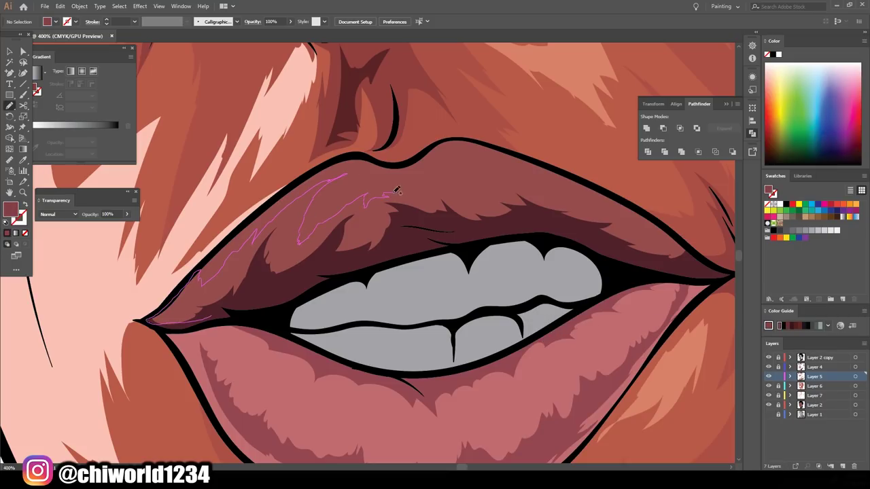
drag(558, 198, 231, 299)
Adjust the upper lip shading colour and zoom out to check the lips.
scroll(408, 272, down, 2)
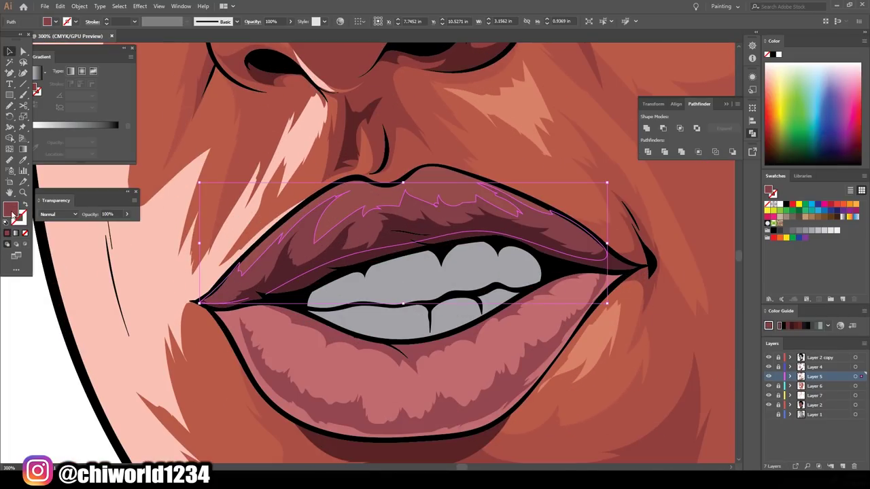
scroll(408, 272, up, 2)
double_click(769, 326)
click(752, 372)
key(ctrl+0)
scroll(388, 252, up, 3)
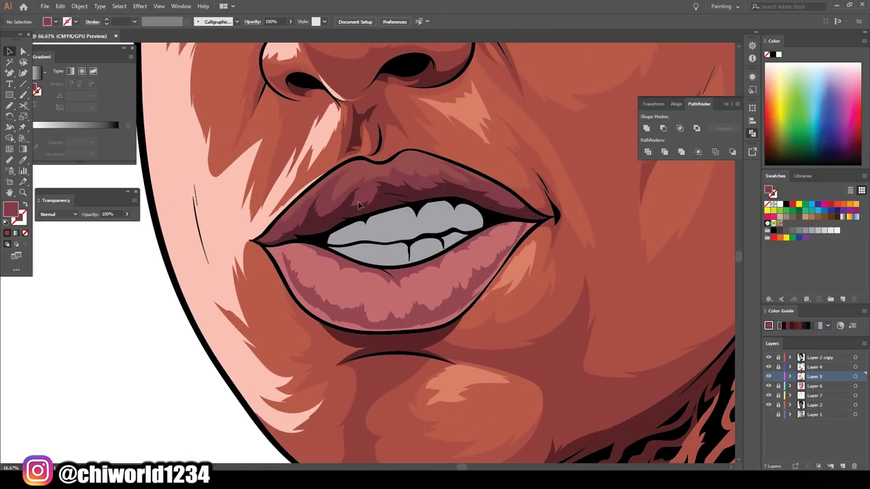
Deselect the upper lip shading and pick a pink highlight fill colour.
double_click(11, 209)
key(Escape)
double_click(11, 209)
key(Escape)
key(ctrl+0)
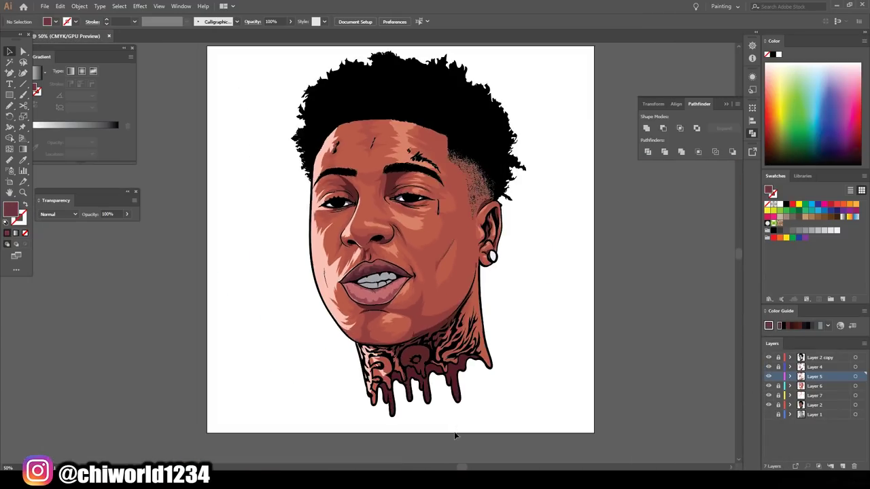
scroll(388, 252, up, 3)
double_click(10, 209)
click(583, 371)
Paint a pink highlight on the lower lip, then switch to a lighter pink.
click(752, 358)
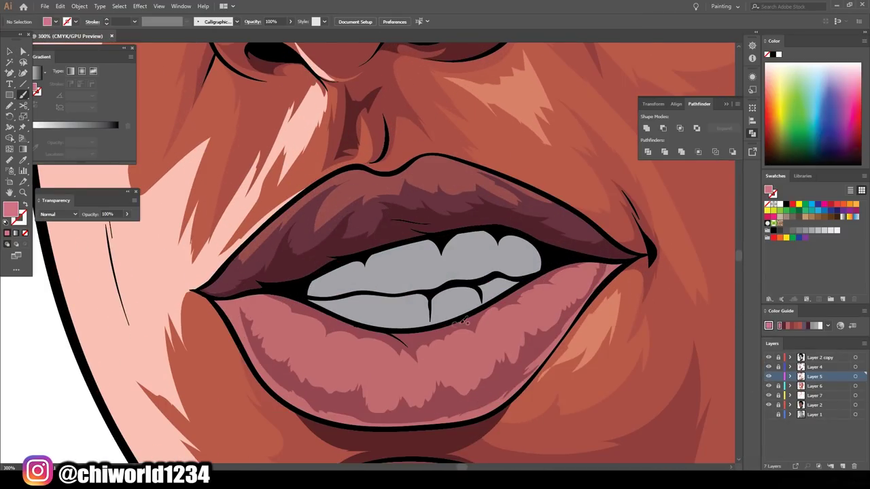
key(b)
drag(569, 284, 504, 320)
key(v)
double_click(11, 209)
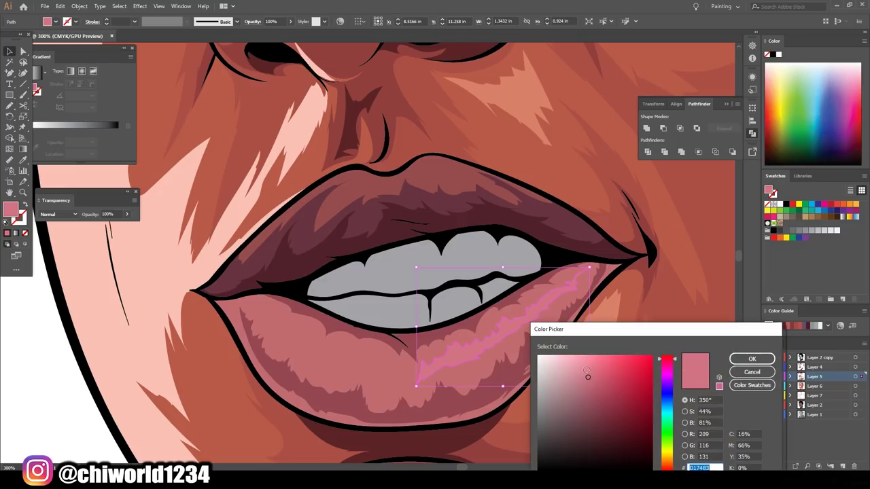
click(646, 367)
click(752, 359)
key(ctrl+1)
key(ctrl+plus)
key(b)
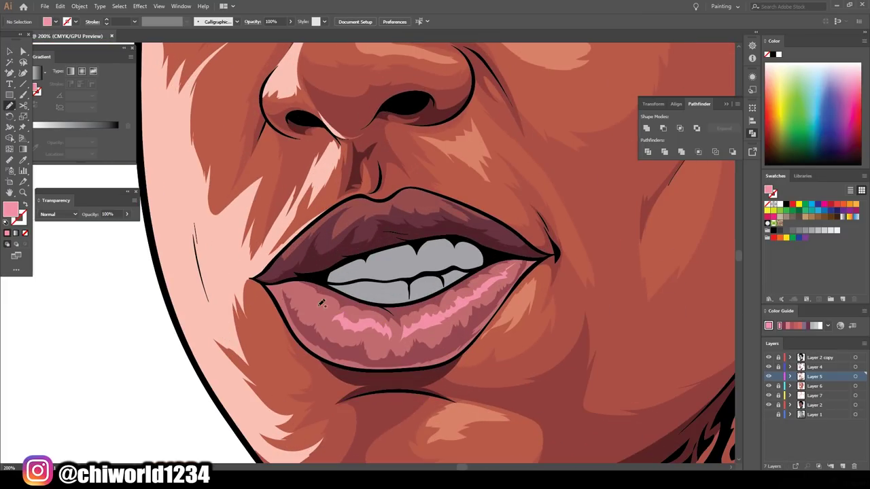
Zoom in on the mouth and choose a dark blue-grey shadow colour.
key(ctrl+0)
key(ctrl+plus)
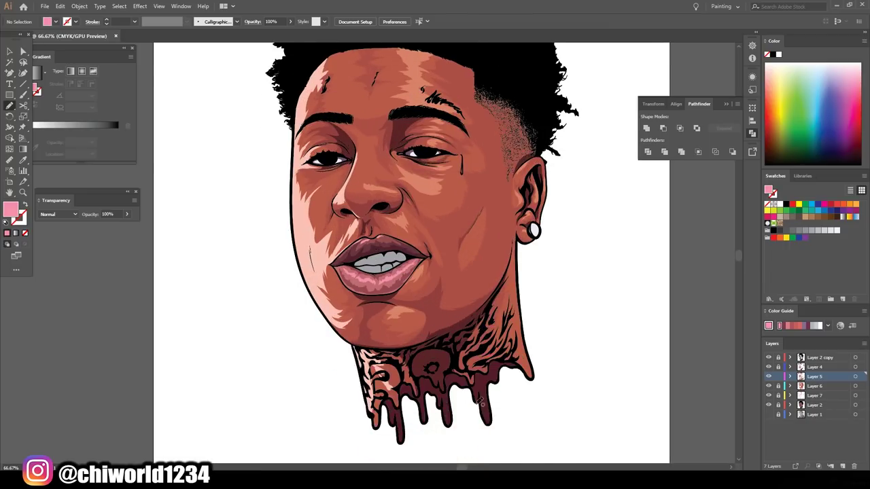
key(ctrl+plus)
key(ctrl+plus)
key(ctrl+plus)
double_click(11, 210)
click(567, 422)
click(748, 360)
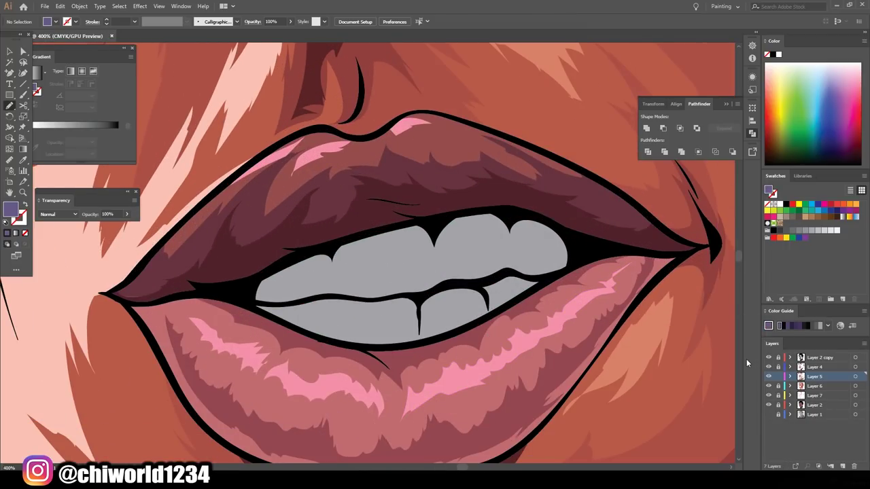
Paint blue-grey shadows around the lower and upper teeth.
drag(372, 304, 420, 338)
drag(510, 307, 519, 273)
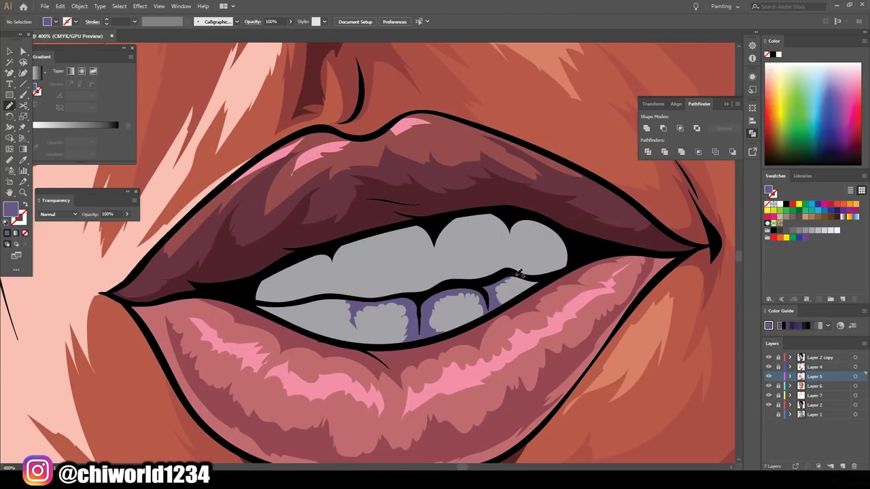
drag(502, 206, 392, 233)
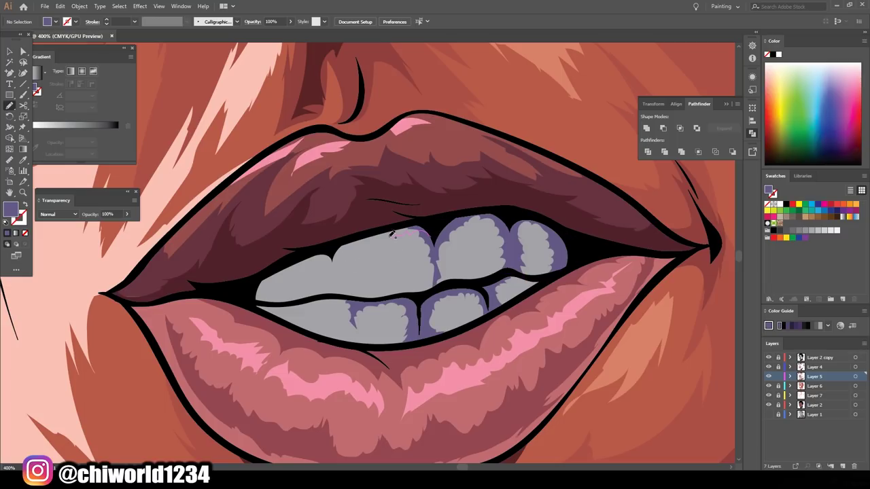
drag(293, 285, 272, 299)
key(ctrl+0)
key(ctrl+plus)
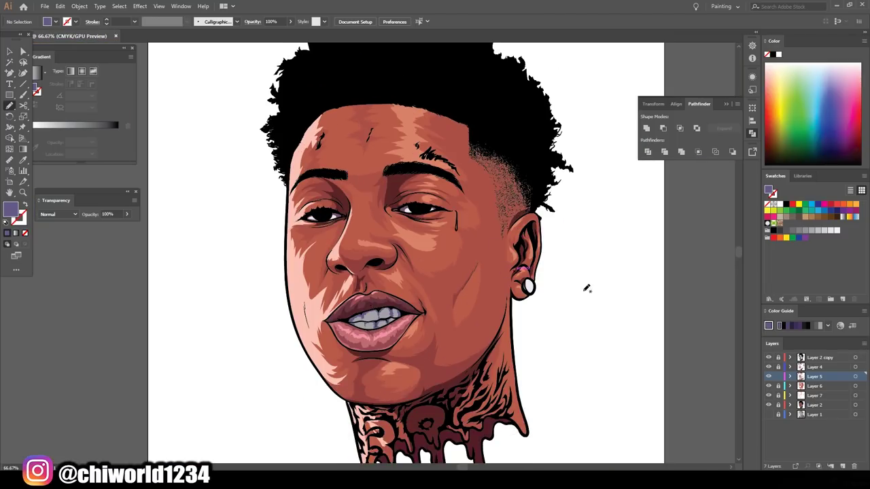
click(789, 405)
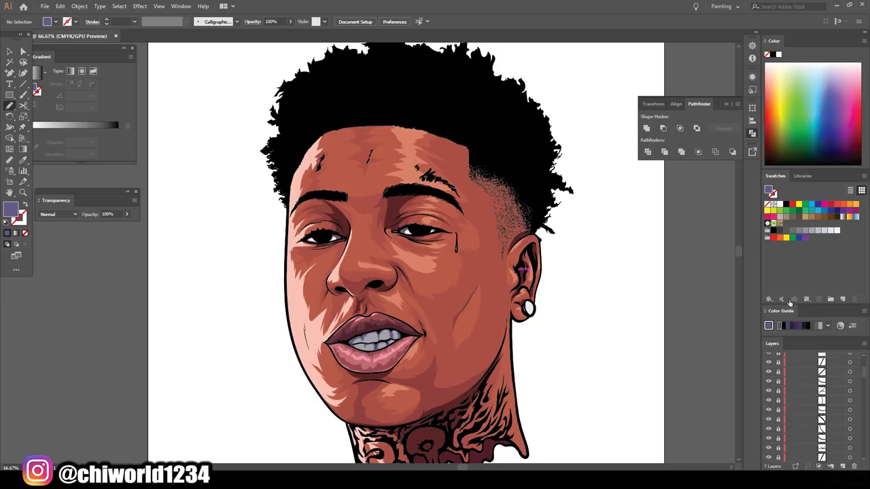
Add a new Layer 8 with a white fill and paint a highlight on the eye's pupil.
click(791, 406)
scroll(408, 204, up, 1)
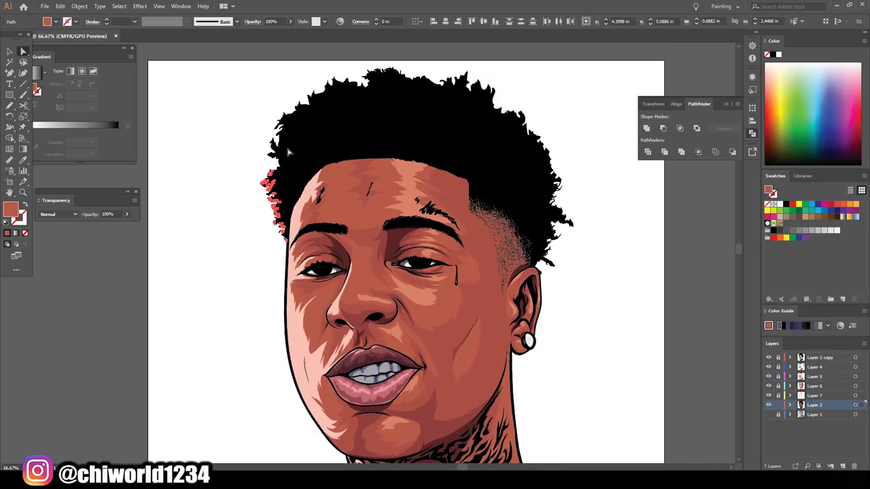
click(843, 467)
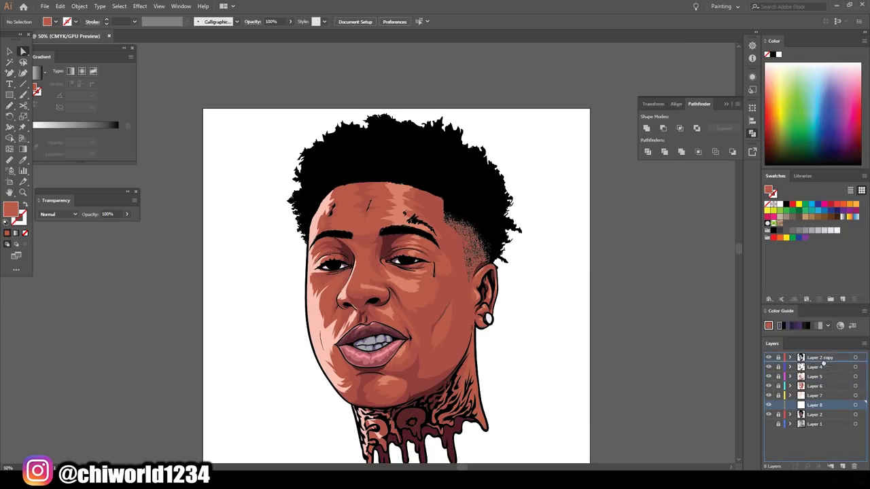
scroll(520, 261, up, 3)
double_click(10, 209)
click(746, 356)
key(b)
drag(520, 261, 547, 260)
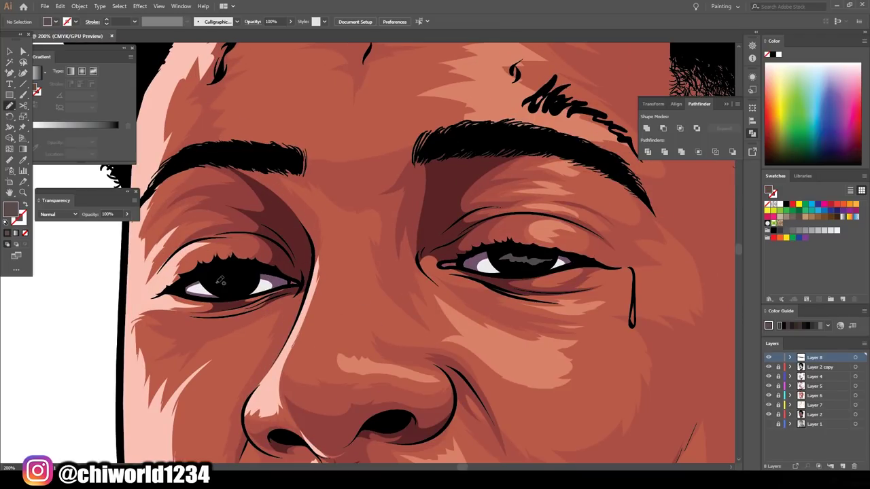
Dot white sparkles across the teeth, then isolate the neck shape.
scroll(476, 258, down, 3)
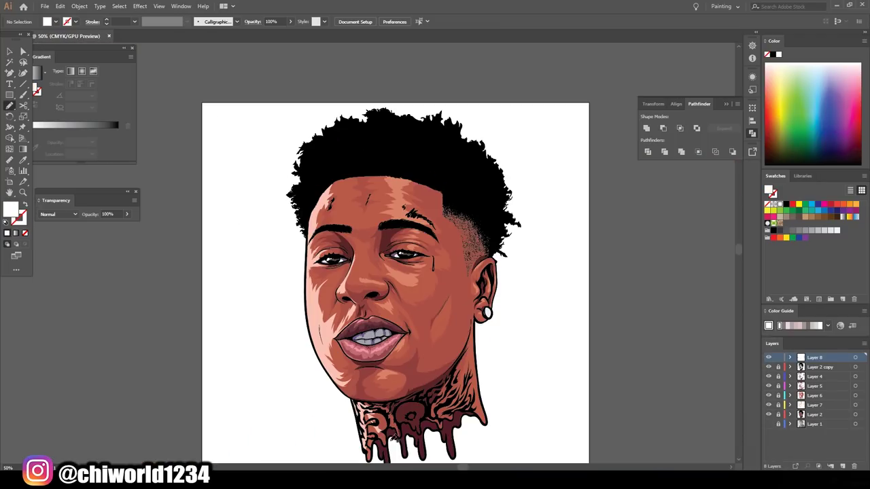
scroll(435, 225, up, 3)
scroll(469, 360, up, 3)
click(462, 357)
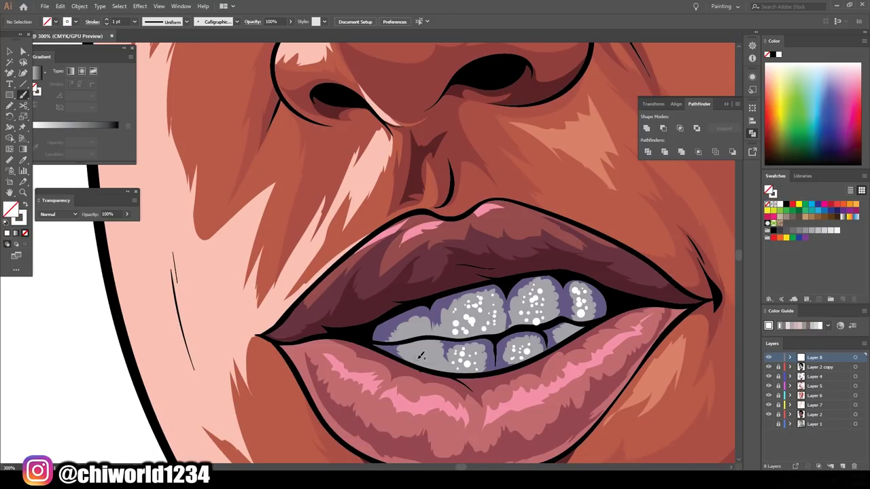
scroll(451, 311, down, 3)
scroll(391, 323, up, 3)
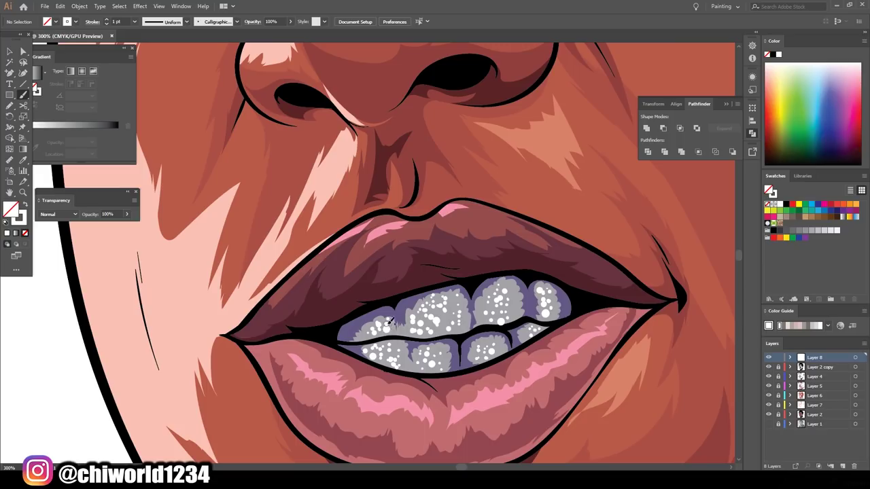
scroll(446, 352, down, 2)
scroll(530, 346, down, 3)
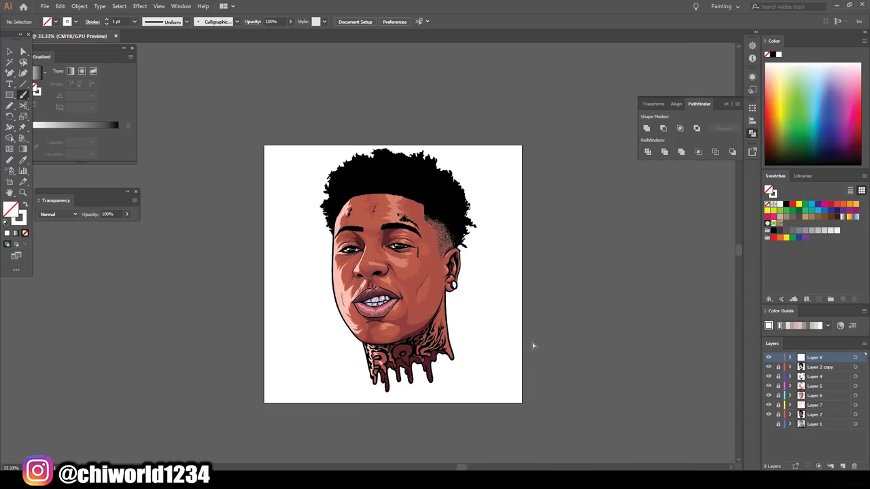
scroll(530, 347, up, 2)
scroll(530, 353, down, 1)
scroll(435, 381, up, 2)
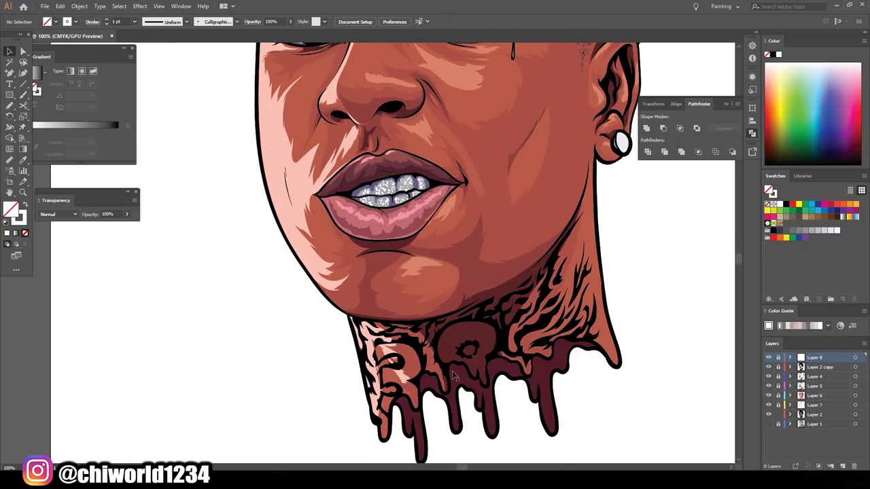
double_click(408, 381)
double_click(10, 209)
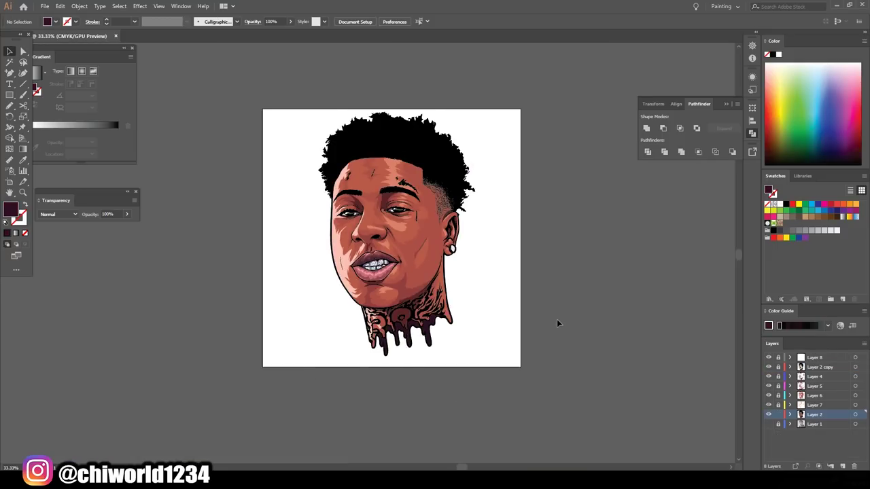
Set the gradient stops to black, dark grey, black and paint test strokes beside the artboard.
key(ctrl+equal)
click(75, 125)
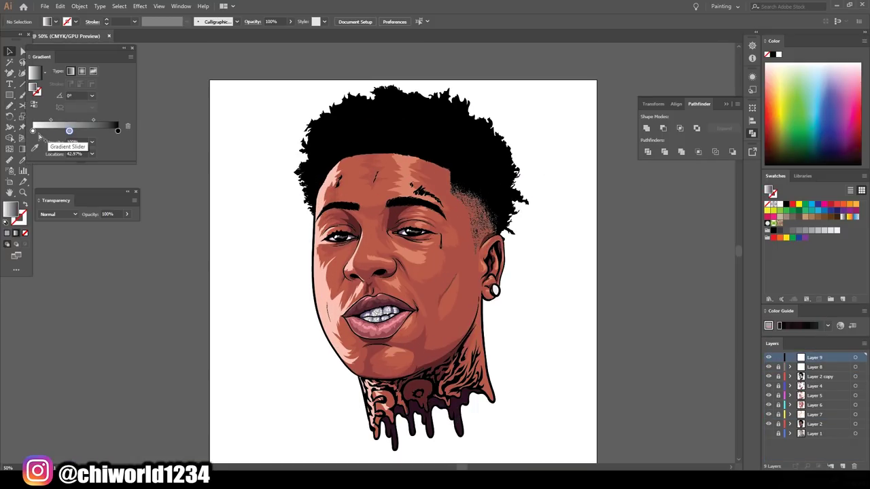
double_click(118, 130)
click(69, 130)
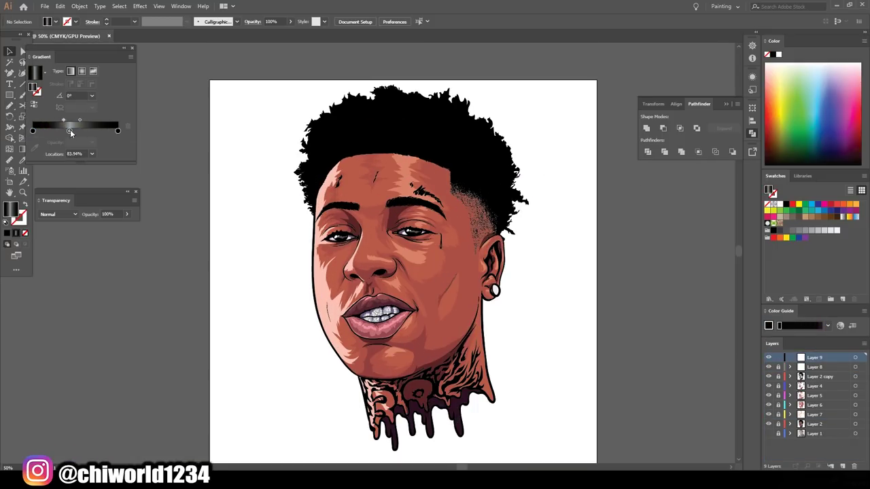
double_click(71, 130)
click(65, 122)
key(b)
drag(124, 227, 141, 282)
drag(122, 280, 109, 236)
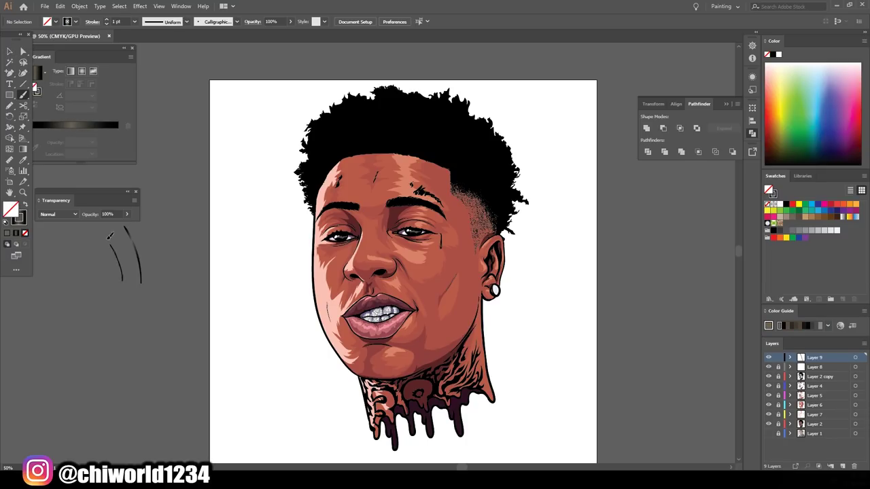
Paint grey highlight strokes across the right side and crown of the hair.
key(ctrl+1)
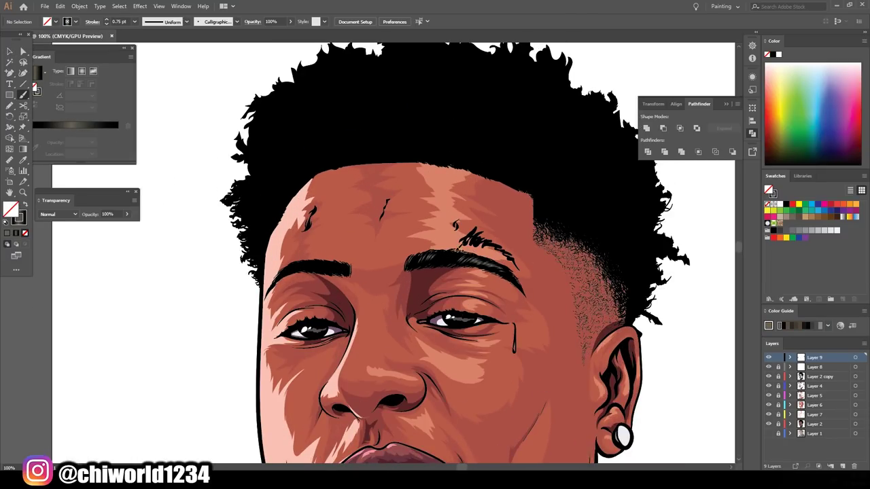
scroll(275, 385, up, 3)
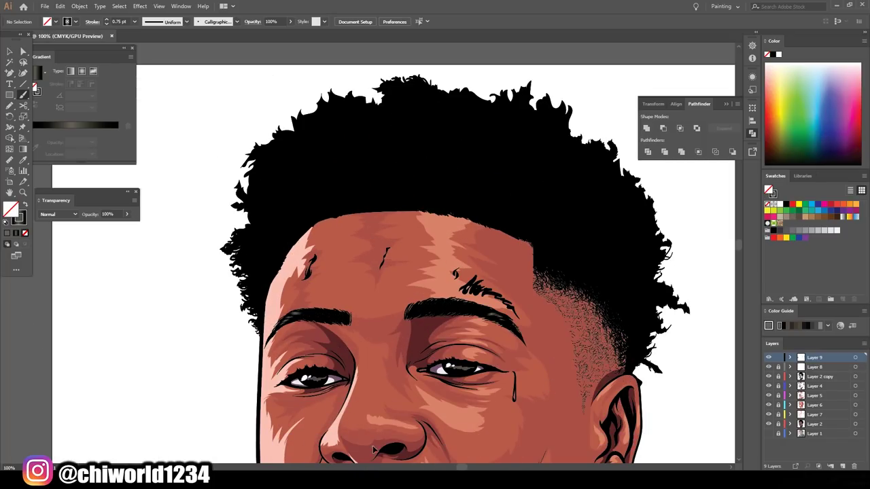
scroll(372, 450, up, 1)
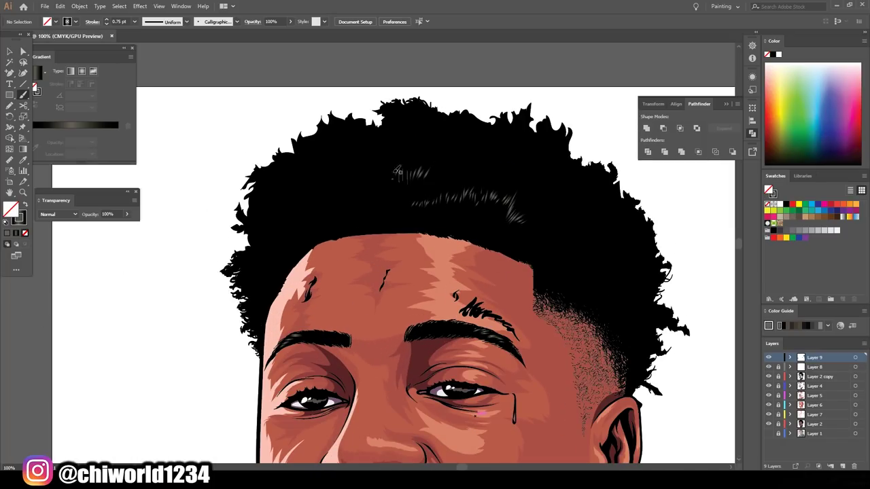
scroll(328, 469, right, 5)
mouse_move(517, 268)
mouse_down()
mouse_move(486, 238)
mouse_move(479, 198)
mouse_move(434, 156)
mouse_move(325, 114)
mouse_up()
drag(317, 136, 298, 113)
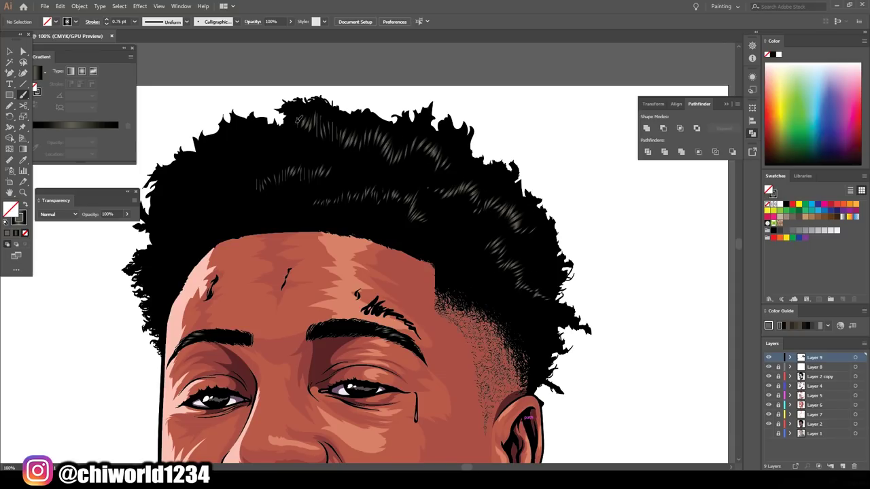
Review the hair and add more curl highlights up its right side.
scroll(476, 251, down, 1)
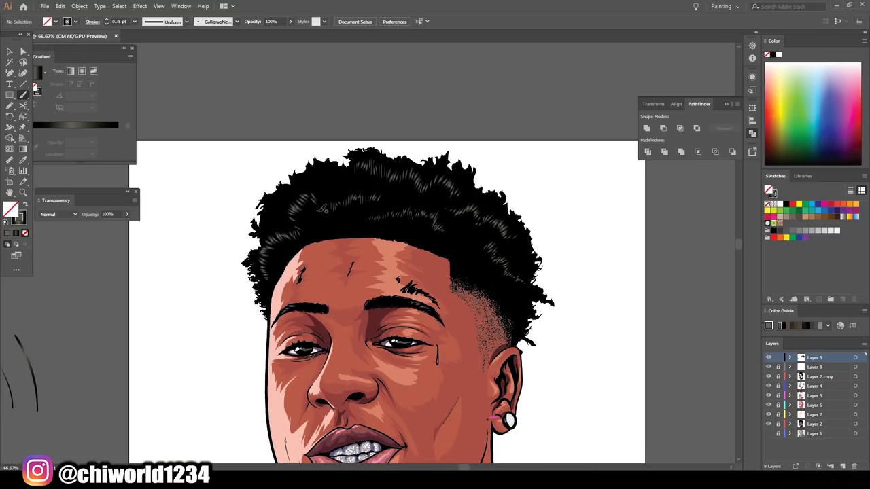
key(ctrl+minus)
key(ctrl+minus)
key(ctrl+1)
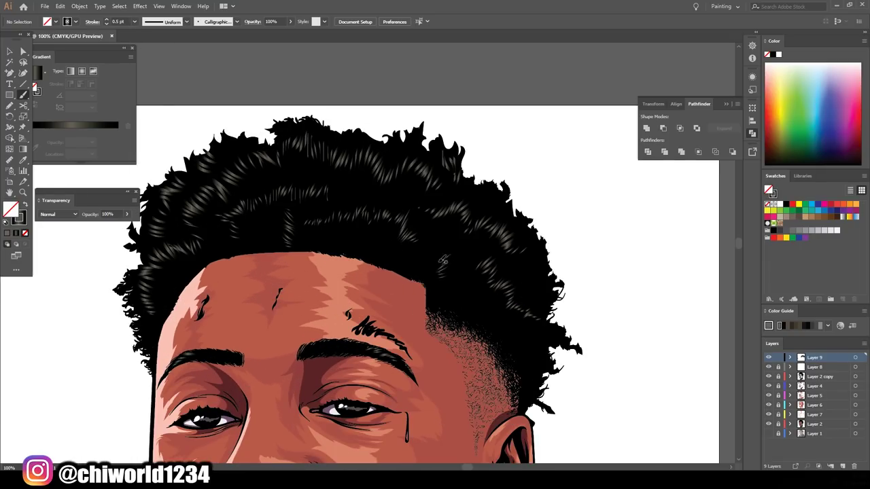
key(ctrl+minus)
key(ctrl+minus)
key(ctrl+minus)
key(ctrl+plus)
key(ctrl+plus)
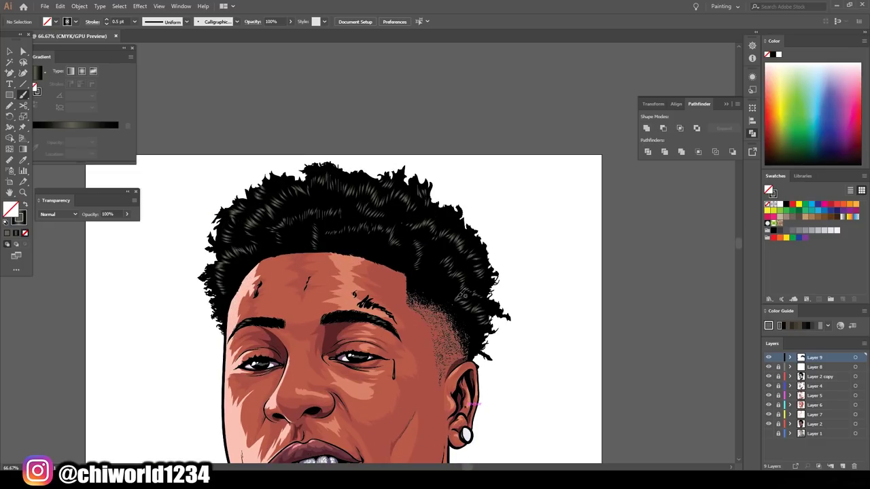
scroll(343, 309, left, 2)
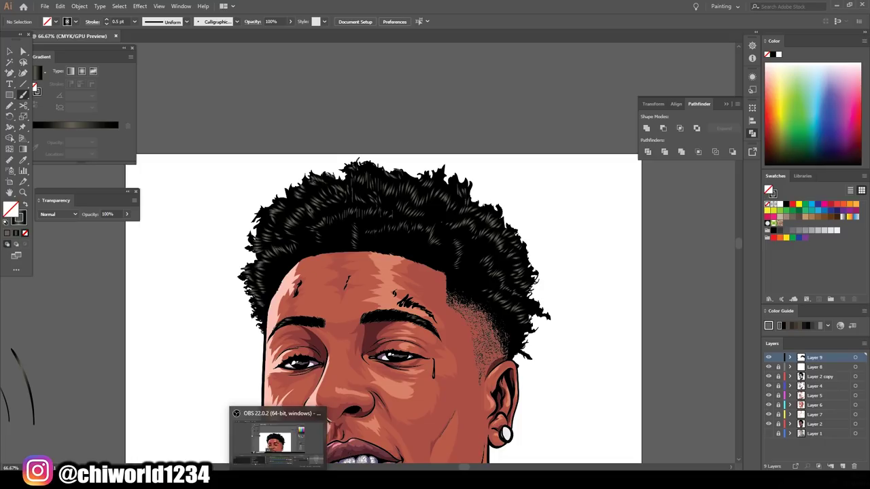
scroll(315, 207, down, 1)
scroll(315, 207, right, 1)
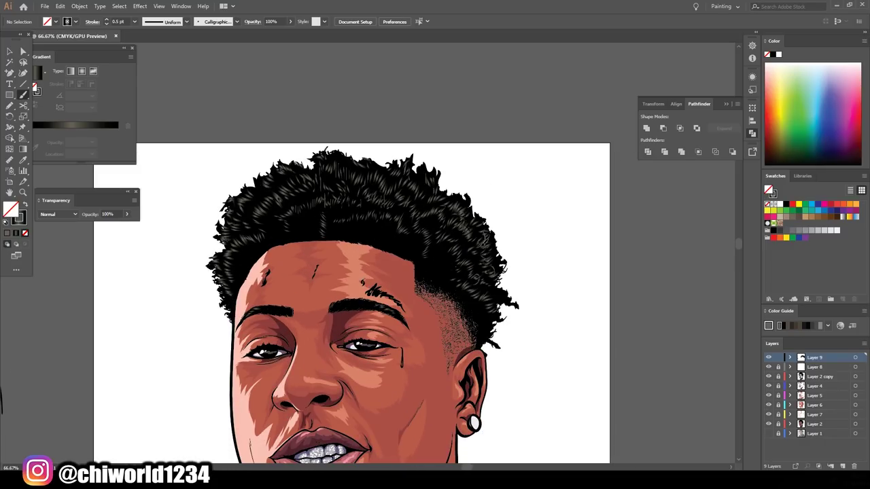
scroll(352, 303, up, 1)
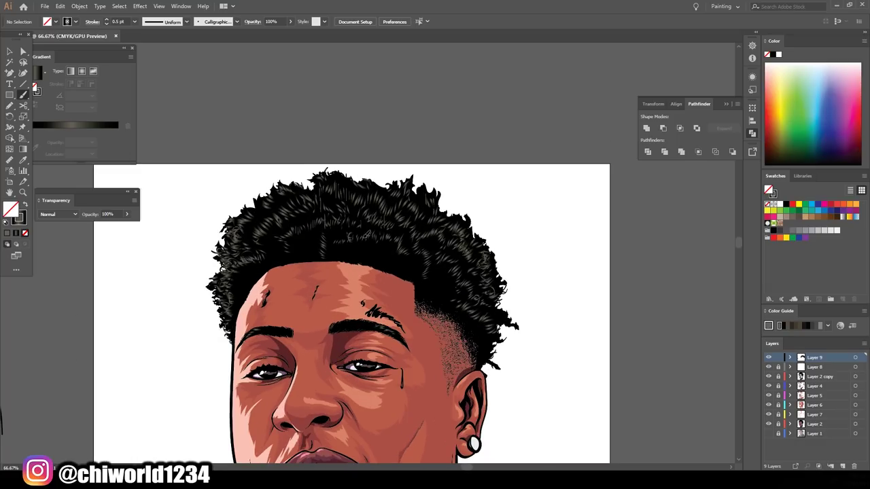
key(ctrl+minus)
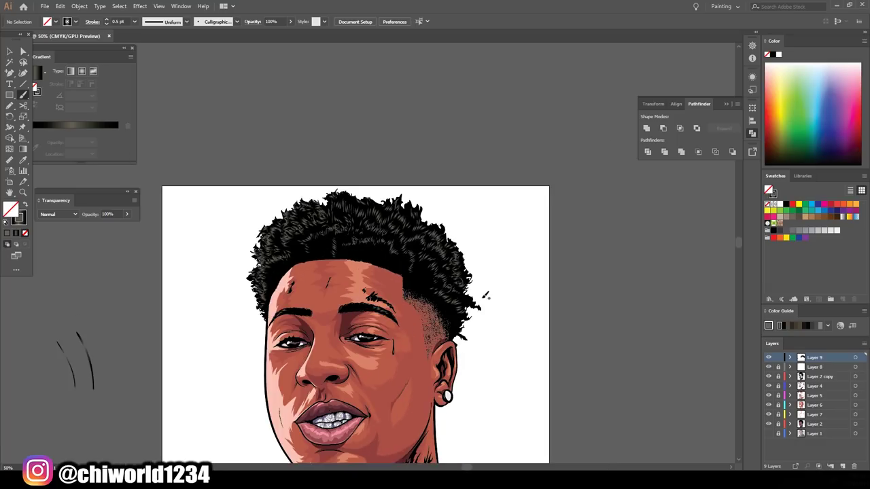
key(ctrl+1)
mouse_move(566, 270)
mouse_down()
mouse_move(506, 163)
mouse_move(464, 140)
mouse_up()
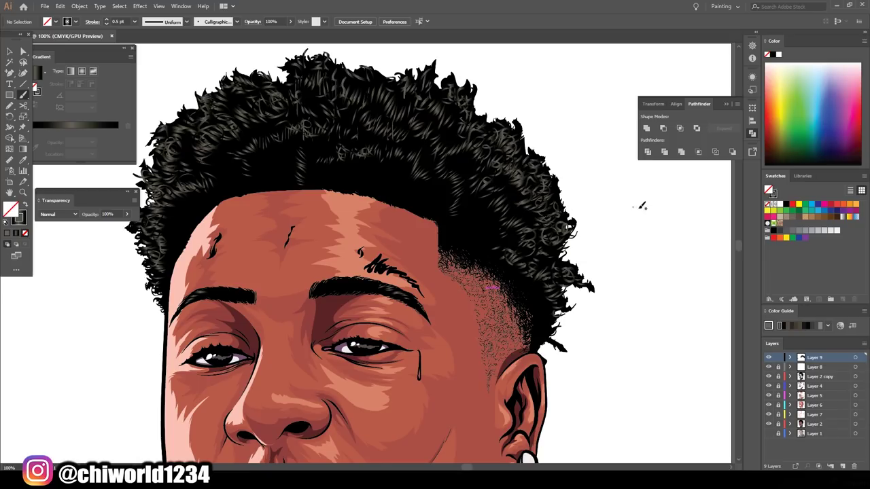
key(ctrl+minus)
click(814, 387)
Apply a first Recolor Artwork pass to the currently selected artwork.
key(v)
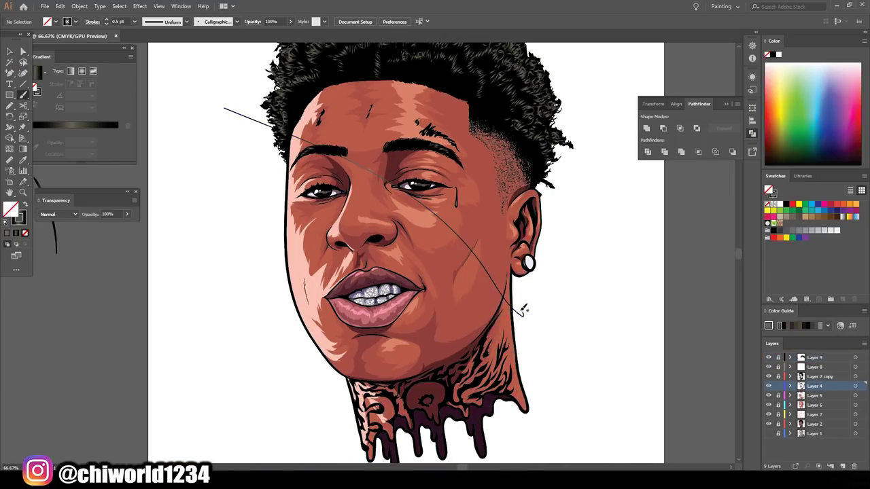
click(855, 386)
click(59, 6)
click(244, 165)
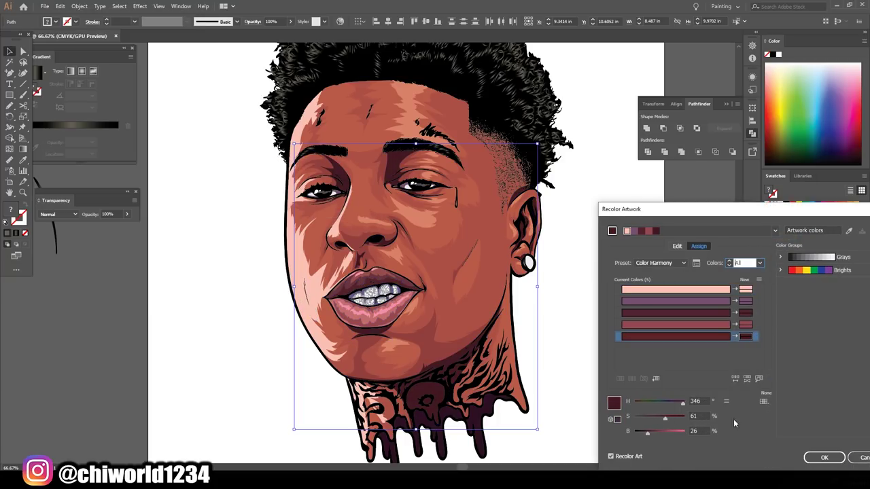
key(Return)
Marquee-select the face shading and recolour all its colours with brightness lowered to 52.
key(ctrl+minus)
key(ctrl+plus)
key(ctrl+minus)
click(617, 405)
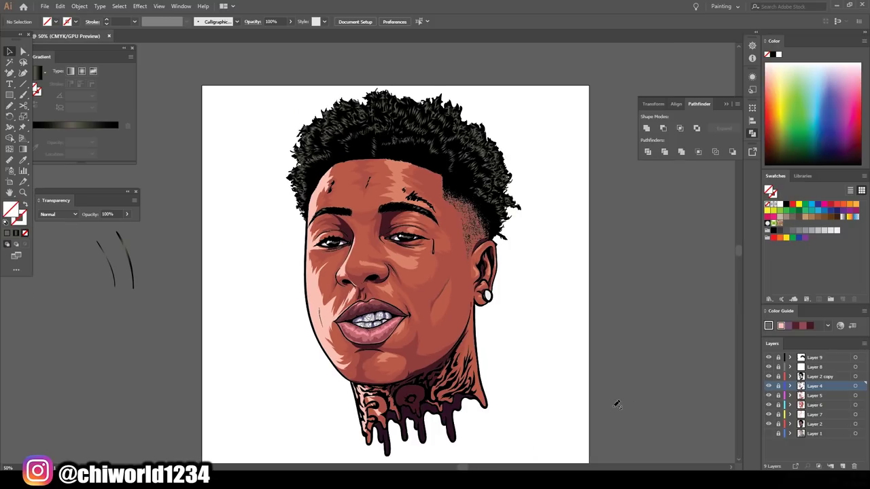
drag(233, 136, 569, 408)
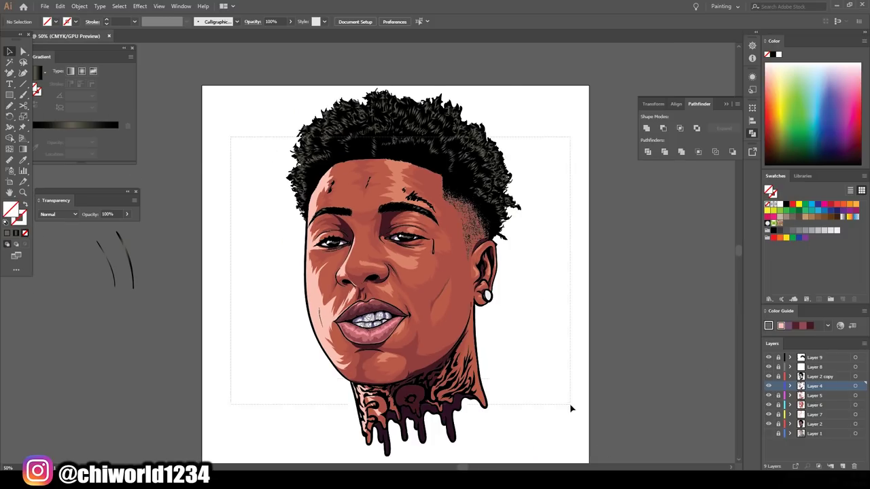
key(ctrl+plus)
click(59, 6)
click(760, 263)
click(769, 333)
drag(665, 433, 663, 437)
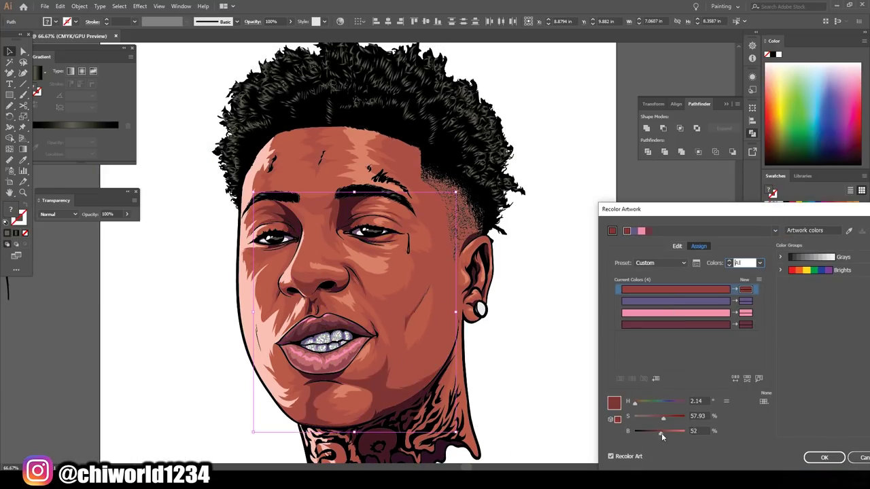
key(Return)
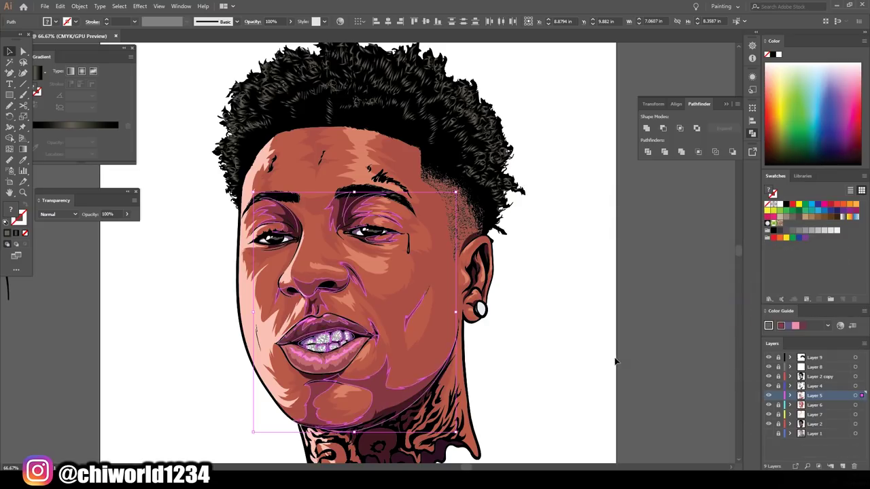
Deselect and zoom to 200% around the eye to inspect the darker skin tones.
key(ctrl+shift+a)
key(ctrl+plus)
click(9, 106)
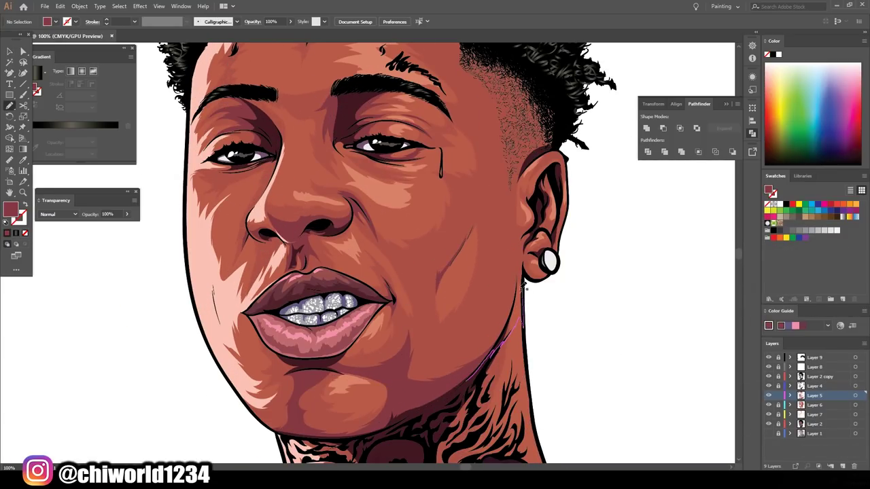
scroll(384, 92, up, 5)
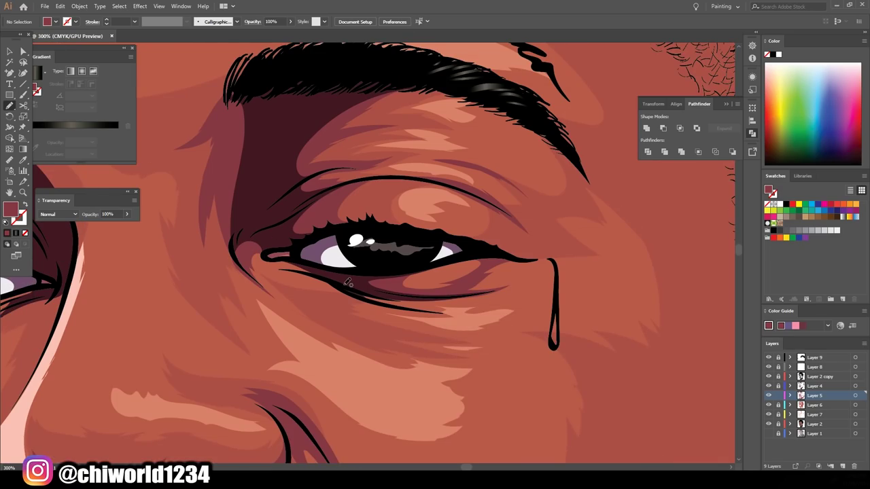
key(ctrl+minus)
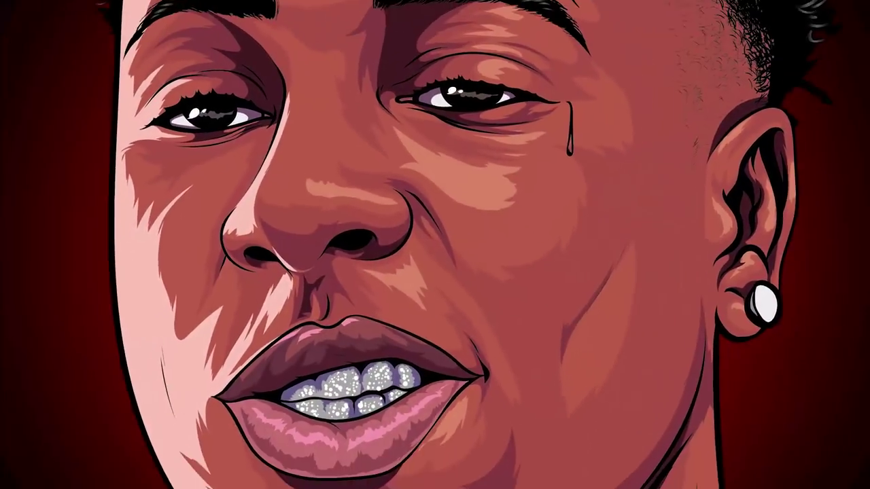